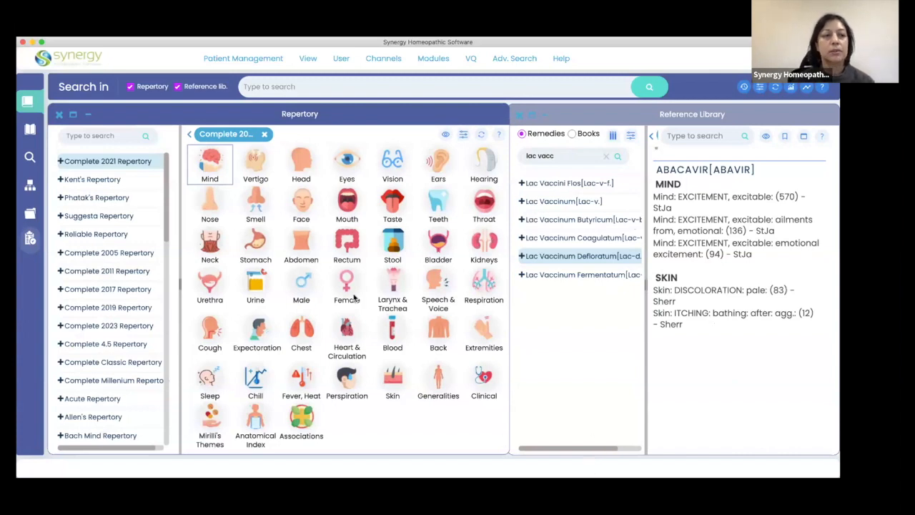
Add the Mind rubrics "Admonition, ailments from, agg." and "Aphasia" from the Complete 2021 Repertory to the clipboard.
{"action": "left_click", "coordinate": [211, 163]}
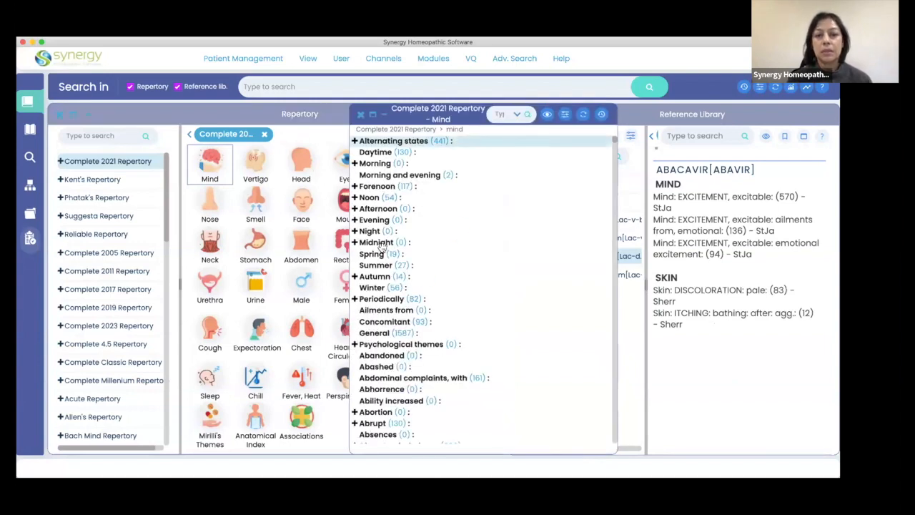
{"action": "scroll", "coordinate": [409, 348], "scroll_direction": "down", "scroll_amount": 1}
{"action": "scroll", "coordinate": [409, 348], "scroll_direction": "down", "scroll_amount": 8}
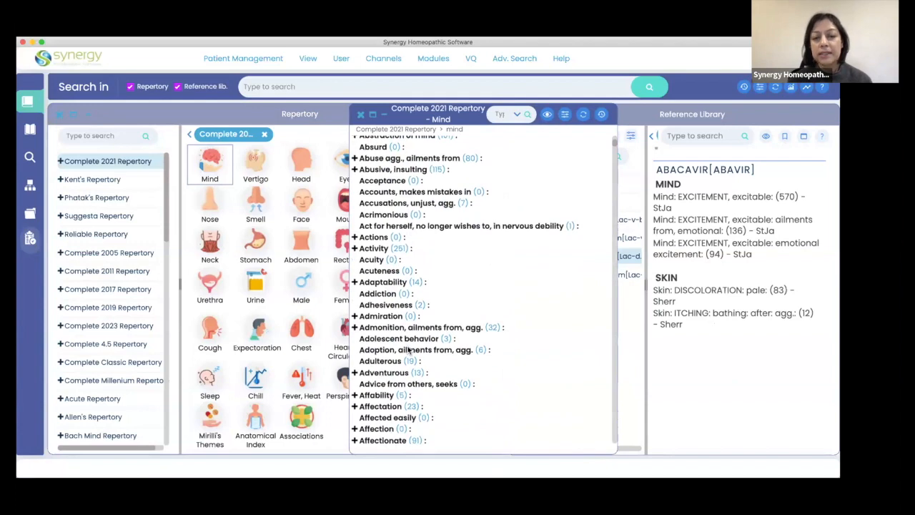
{"action": "double_click", "coordinate": [449, 327]}
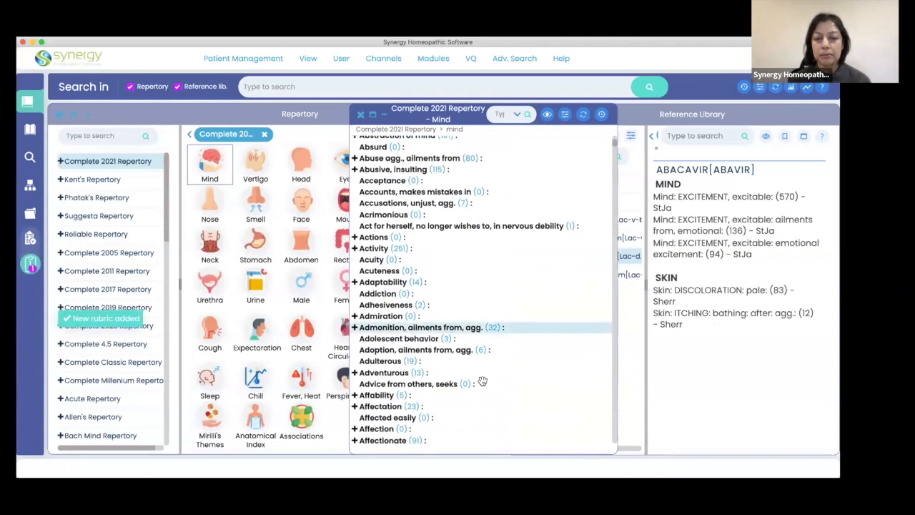
{"action": "scroll", "coordinate": [482, 381], "scroll_direction": "down", "scroll_amount": 4}
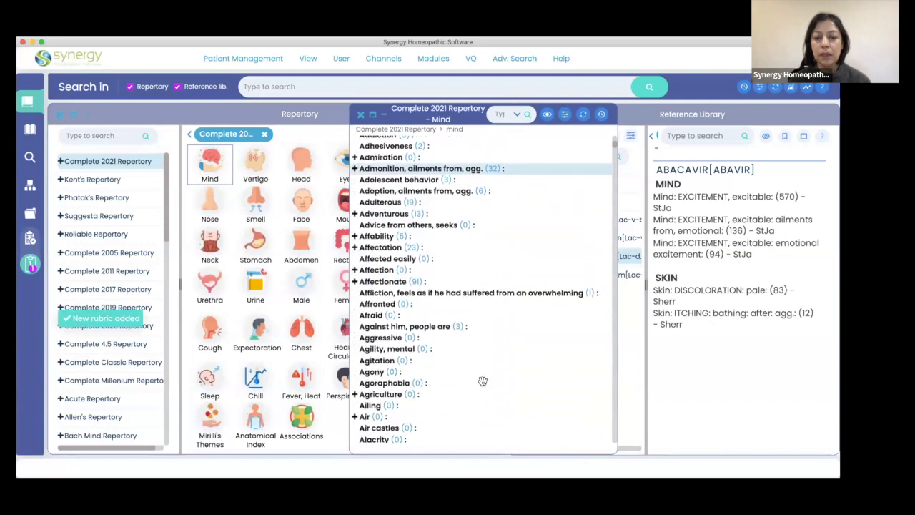
{"action": "scroll", "coordinate": [483, 381], "scroll_direction": "down", "scroll_amount": 15}
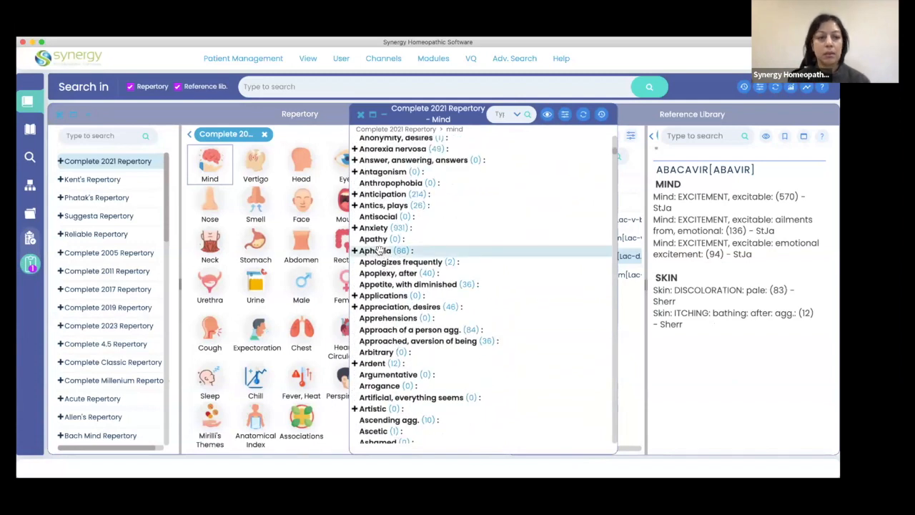
{"action": "double_click", "coordinate": [379, 250]}
Add the Smell rubric "Burnt" and the Sleep rubric "Disturbed" from the Complete 2021 Repertory to the clipboard.
{"action": "left_click", "coordinate": [256, 201]}
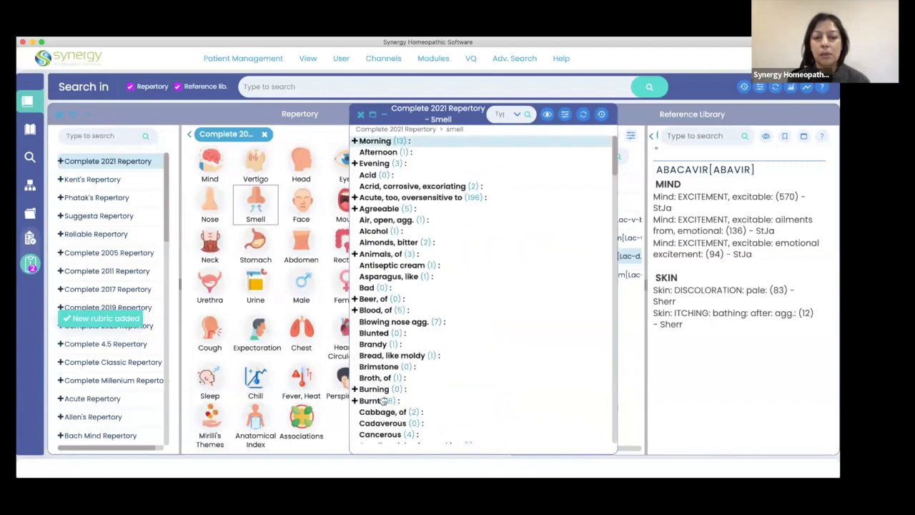
{"action": "double_click", "coordinate": [379, 400]}
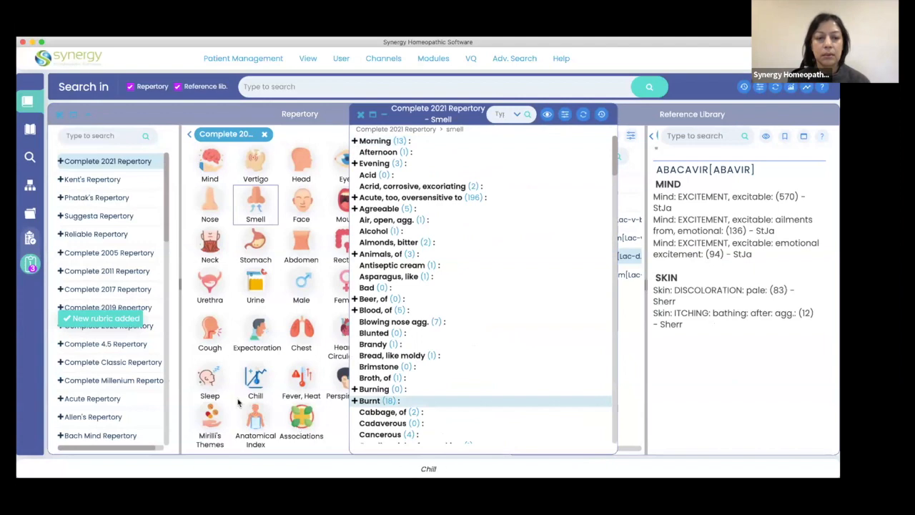
{"action": "left_click", "coordinate": [208, 379]}
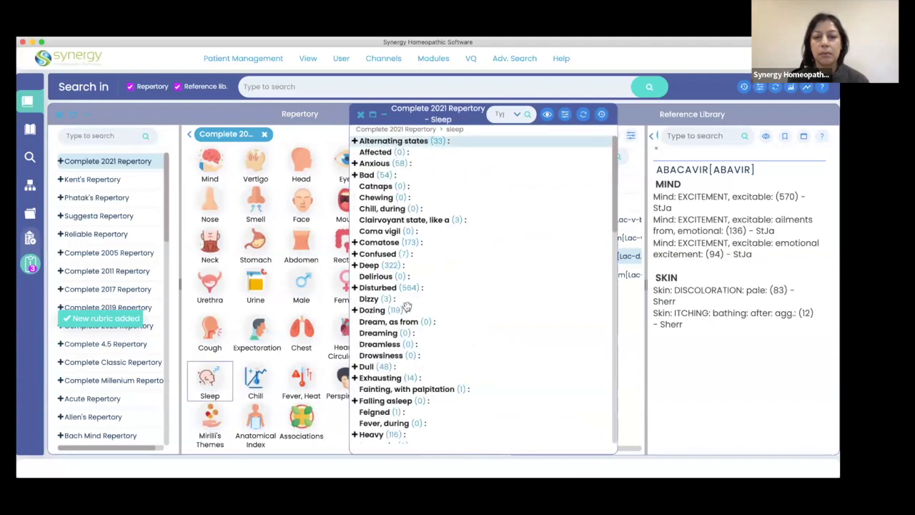
{"action": "double_click", "coordinate": [401, 287]}
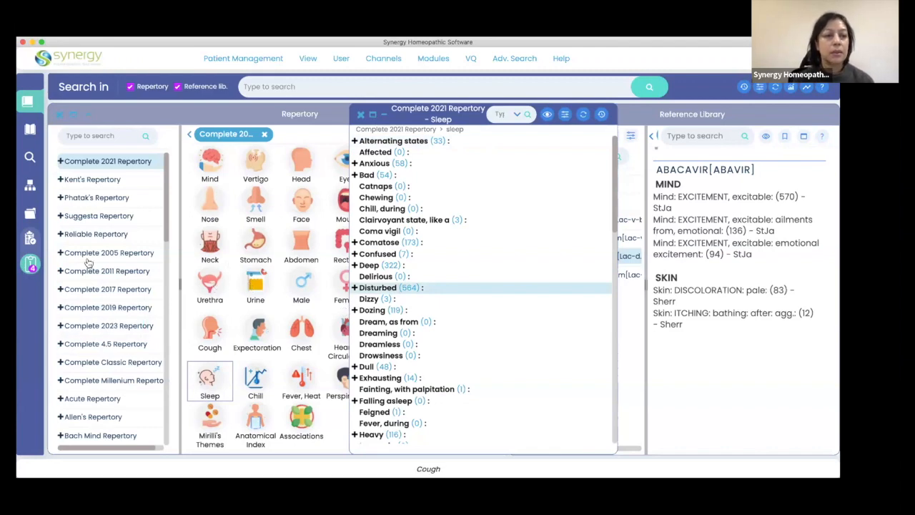
Open Clipboard 1 and slightly narrow its rubric list and the rubric label column of the graph.
{"action": "left_click", "coordinate": [29, 264]}
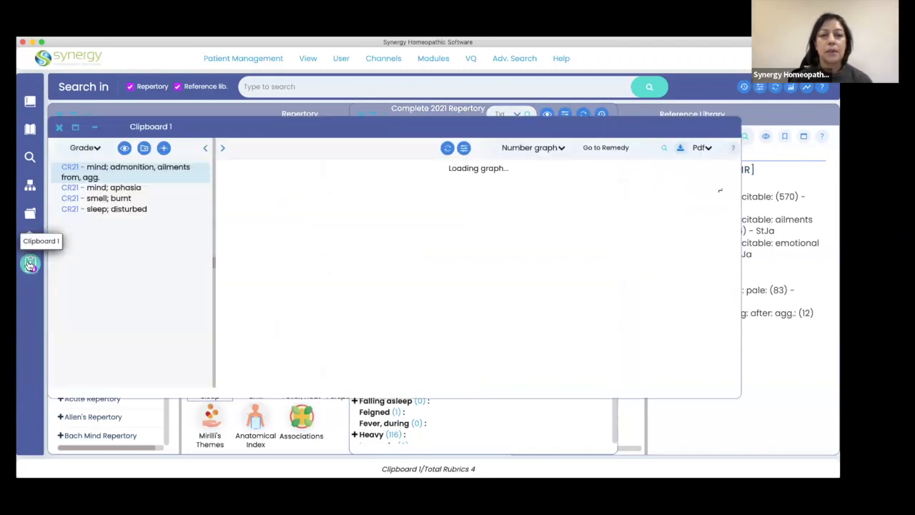
{"action": "left_click_drag", "start_coordinate": [213, 261], "coordinate": [208, 263]}
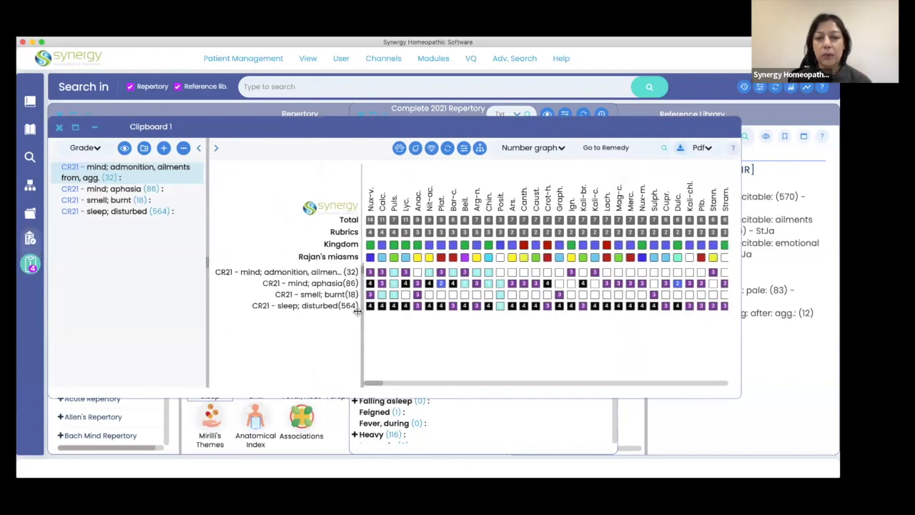
{"action": "left_click_drag", "start_coordinate": [361, 268], "coordinate": [322, 270]}
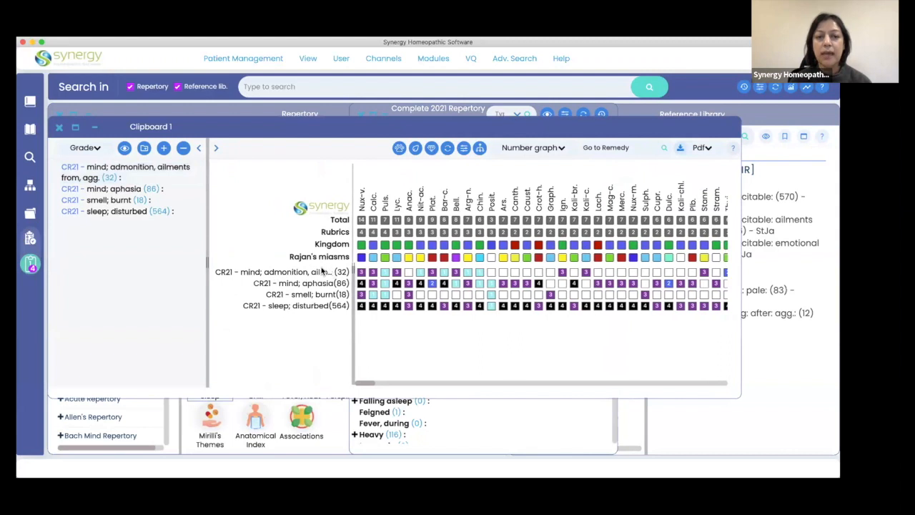
Look through the miasm choices in the clipboard settings of the user preferences, then close the preferences without changes.
{"action": "left_click", "coordinate": [339, 58]}
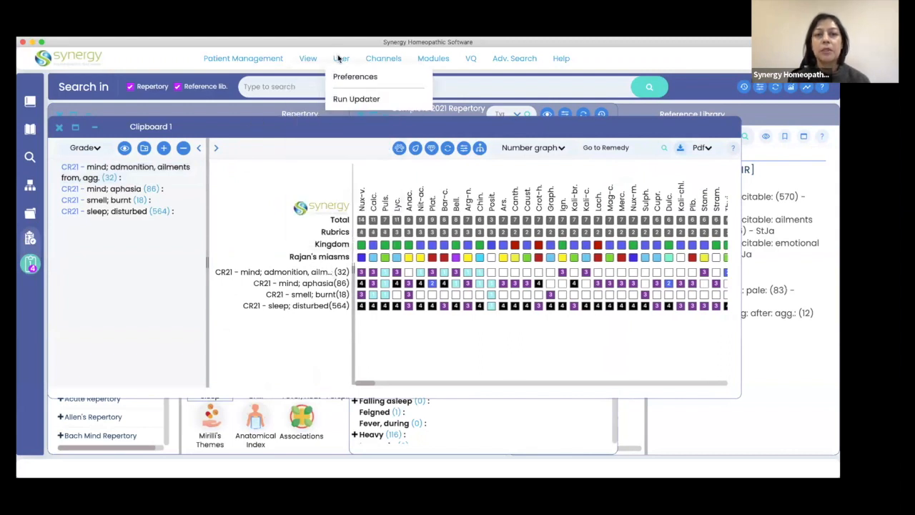
{"action": "left_click", "coordinate": [270, 315]}
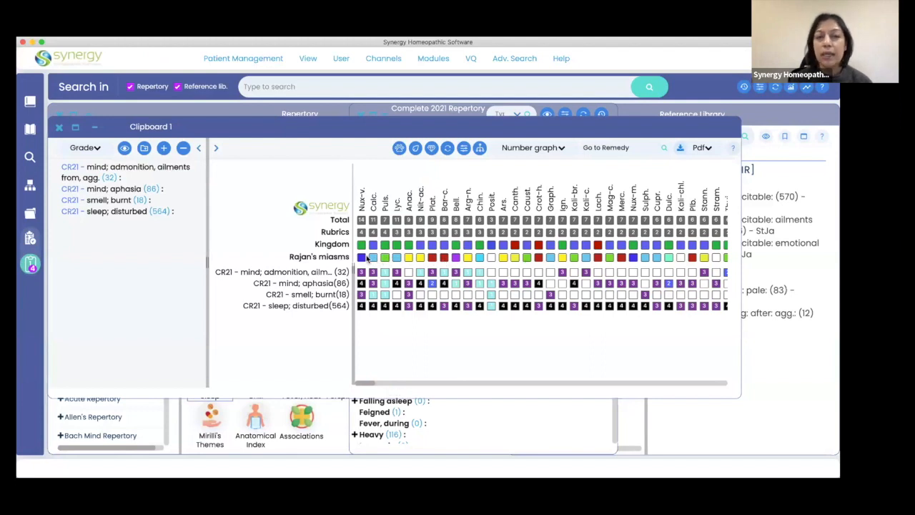
{"action": "left_click", "coordinate": [341, 60]}
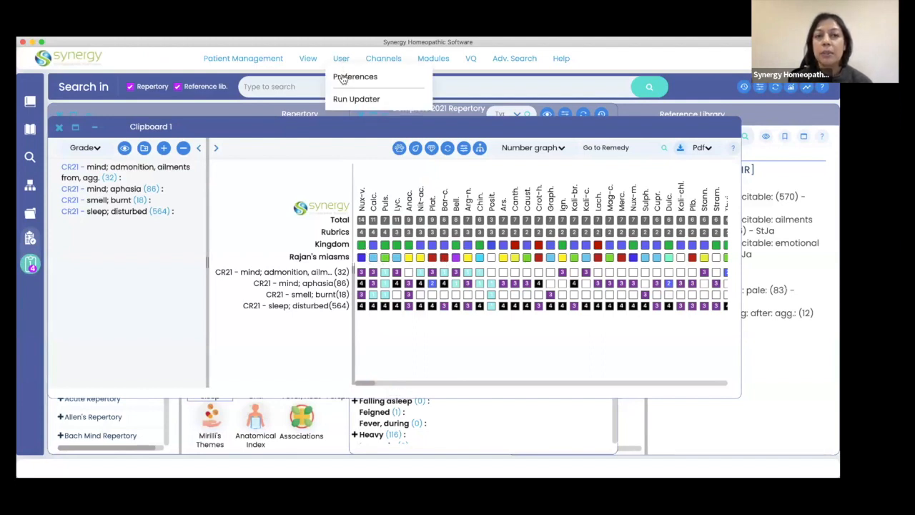
{"action": "left_click", "coordinate": [343, 79]}
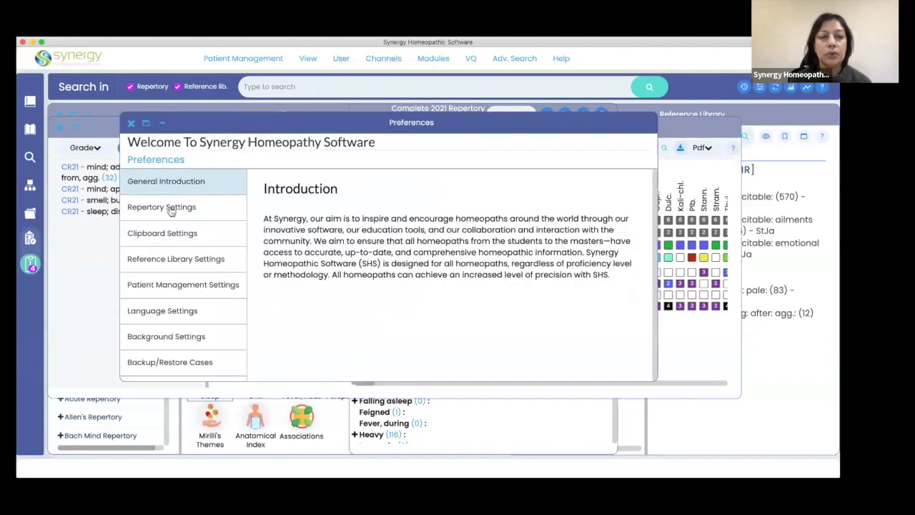
{"action": "left_click", "coordinate": [172, 236]}
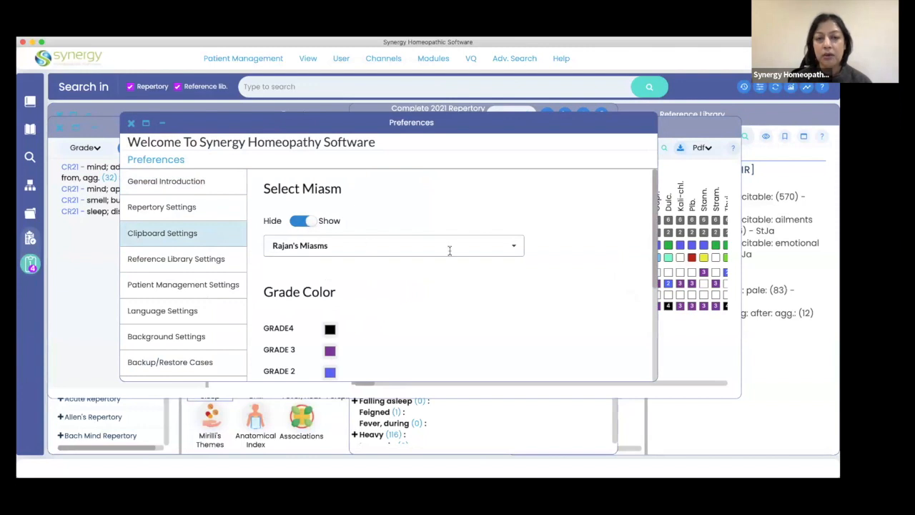
{"action": "left_click", "coordinate": [514, 249]}
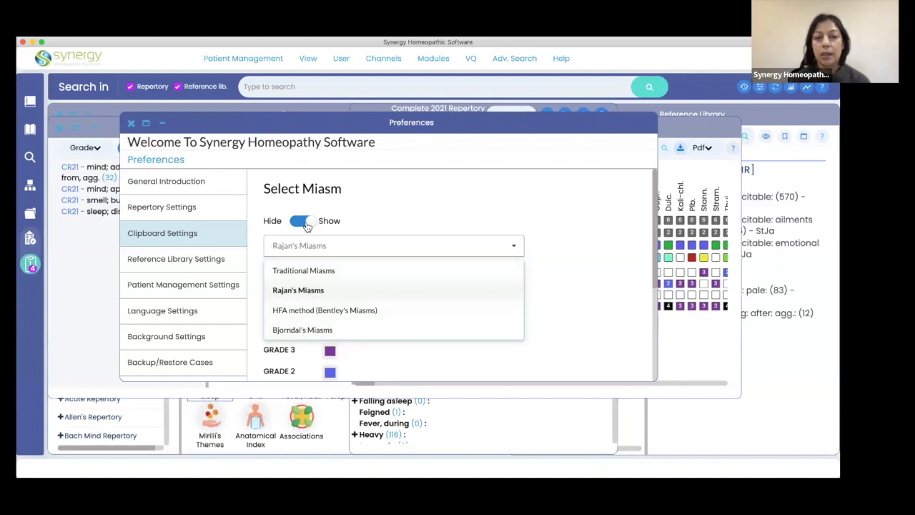
{"action": "left_click", "coordinate": [131, 124]}
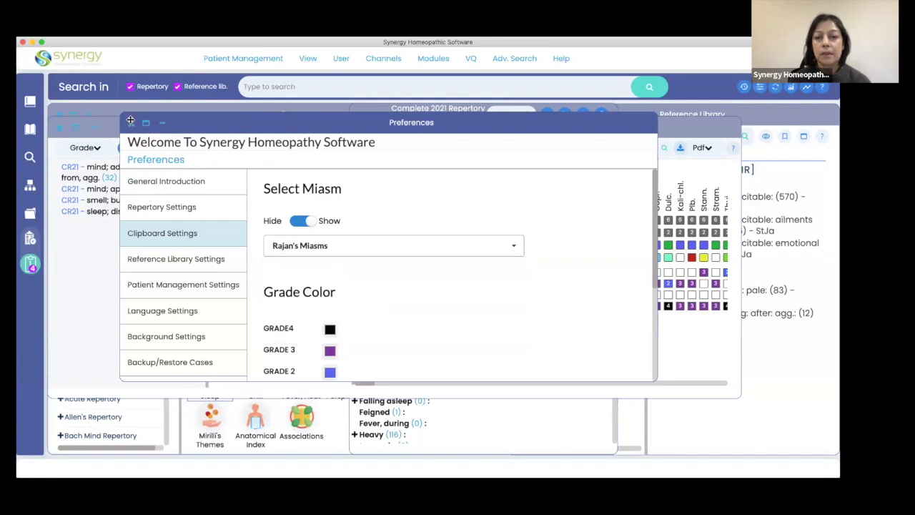
{"action": "left_click", "coordinate": [131, 124]}
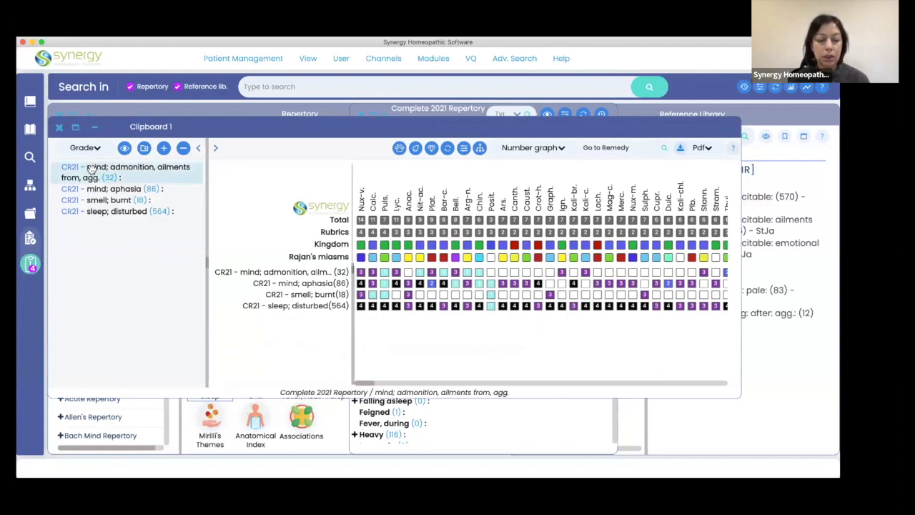
{"action": "left_click", "coordinate": [94, 212], "text": "shift"}
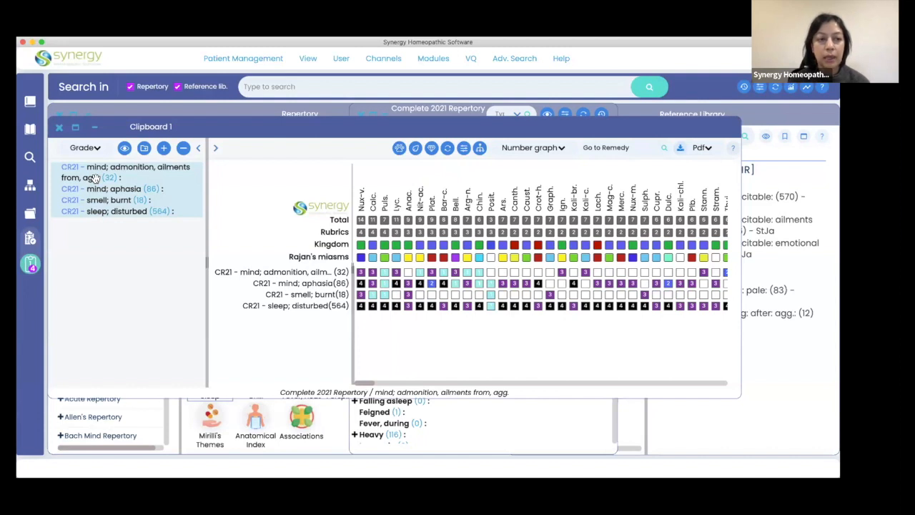
{"action": "right_click", "coordinate": [95, 178]}
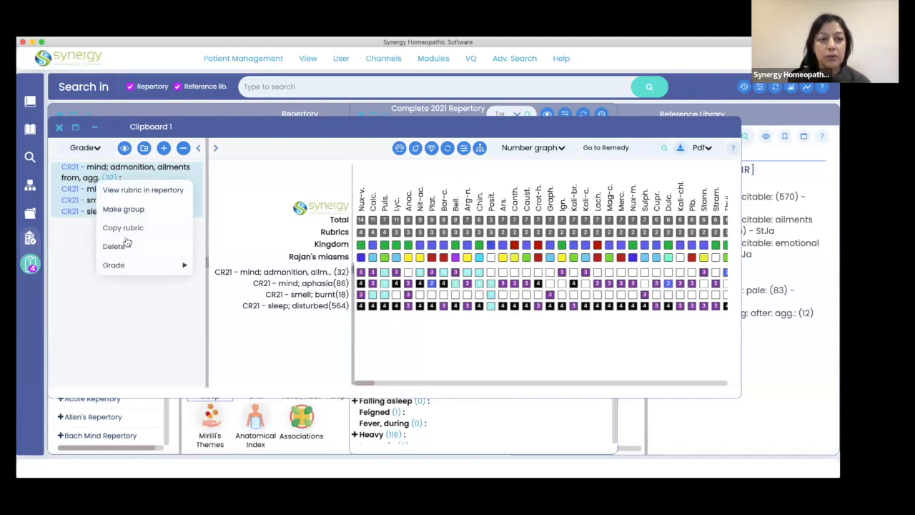
{"action": "left_click", "coordinate": [112, 305]}
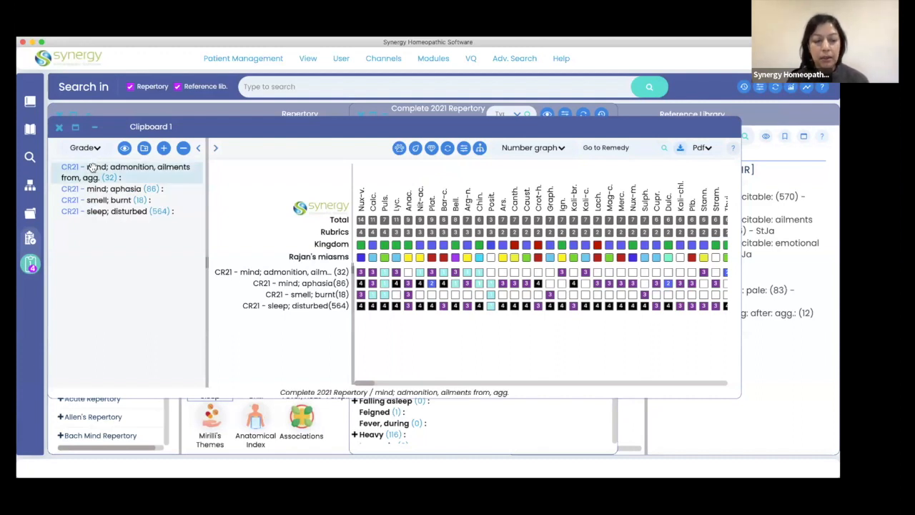
Copy all four rubrics from Clipboard 1 and paste them into the Symptoms field of a new patient's session.
{"action": "left_click", "coordinate": [85, 209], "text": "shift"}
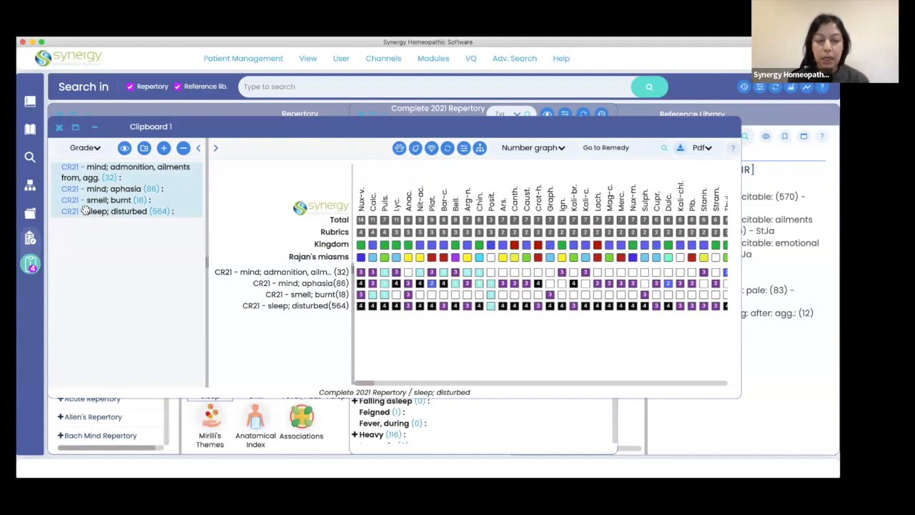
{"action": "key", "text": "ctrl+c"}
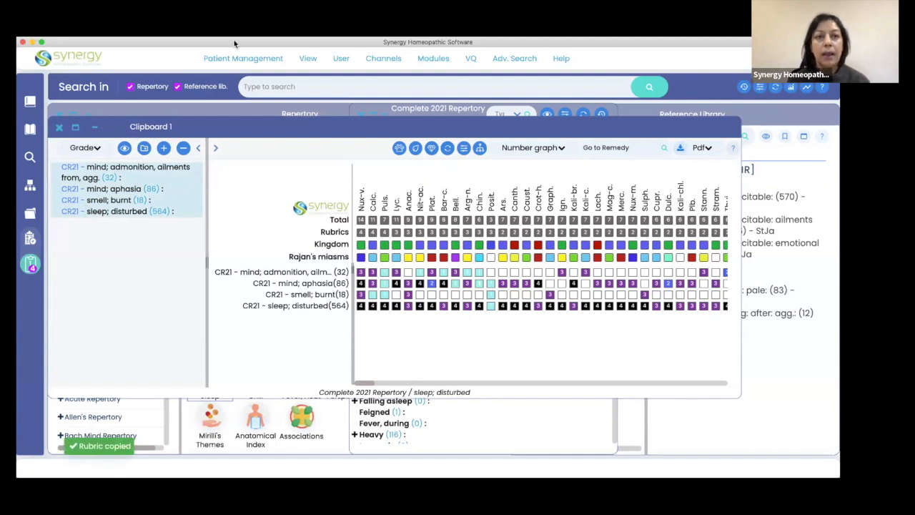
{"action": "left_click", "coordinate": [242, 57]}
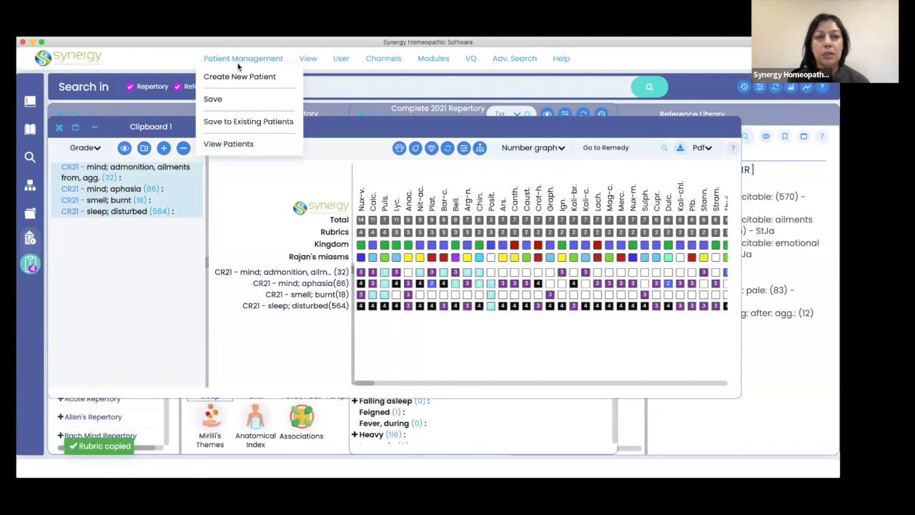
{"action": "left_click", "coordinate": [234, 77]}
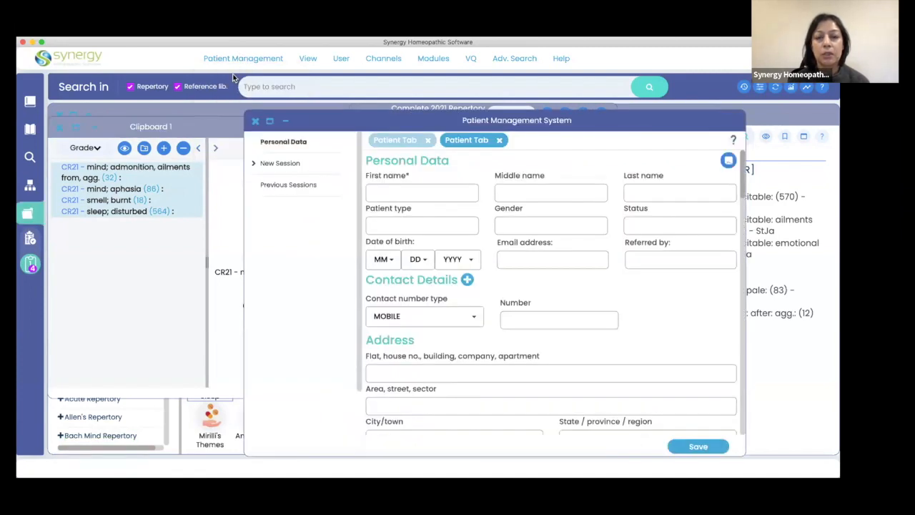
{"action": "scroll", "coordinate": [453, 336], "scroll_direction": "down", "scroll_amount": 5}
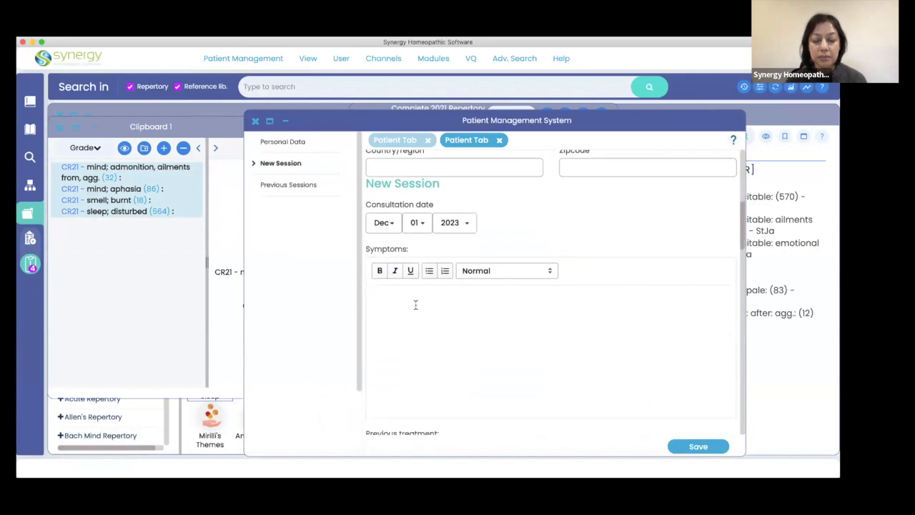
{"action": "right_click", "coordinate": [416, 307]}
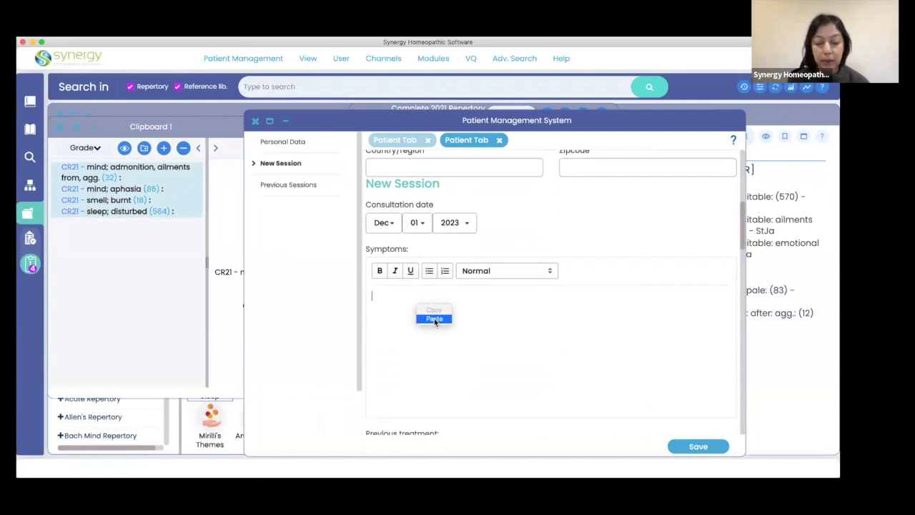
{"action": "left_click", "coordinate": [434, 318]}
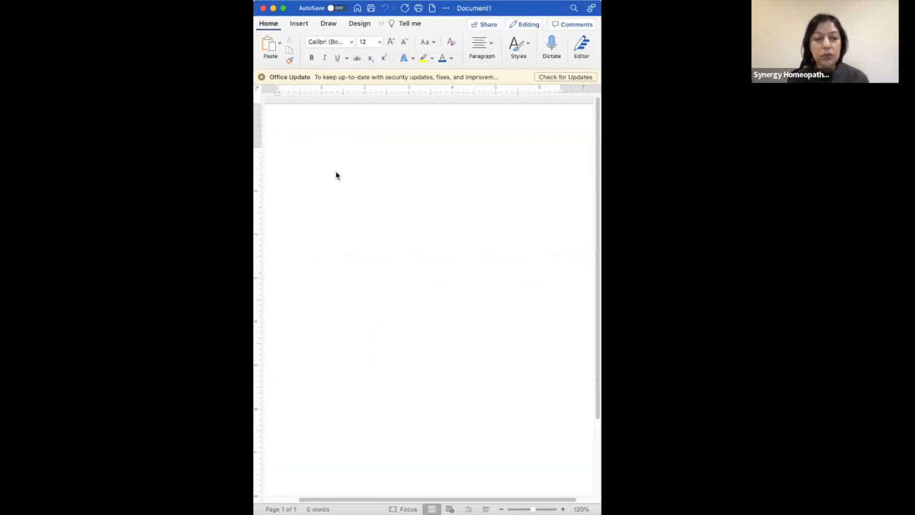
Switch to Microsoft Word and paste the copied rubrics into the blank document.
{"action": "key", "text": "super+v"}
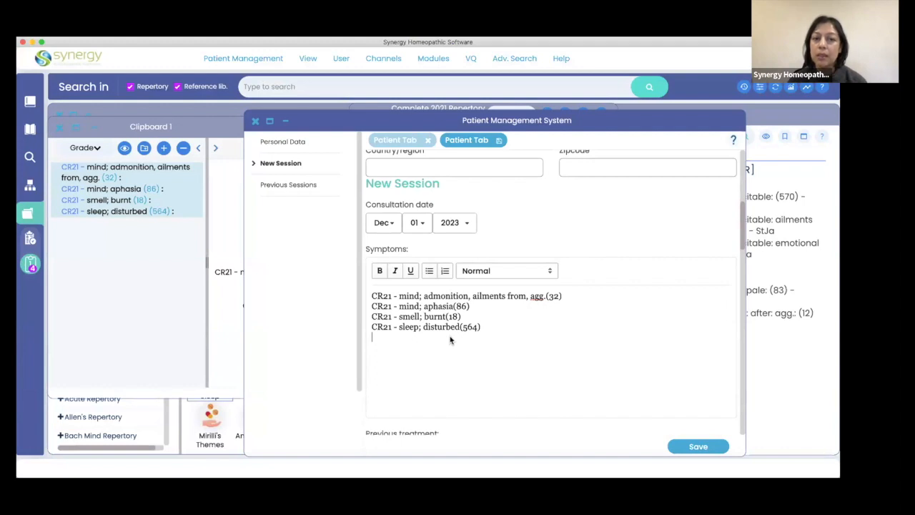
Return to Synergy, close the new patient record without saving it, and close Clipboard 1.
{"action": "left_click", "coordinate": [254, 121]}
{"action": "left_click", "coordinate": [460, 200]}
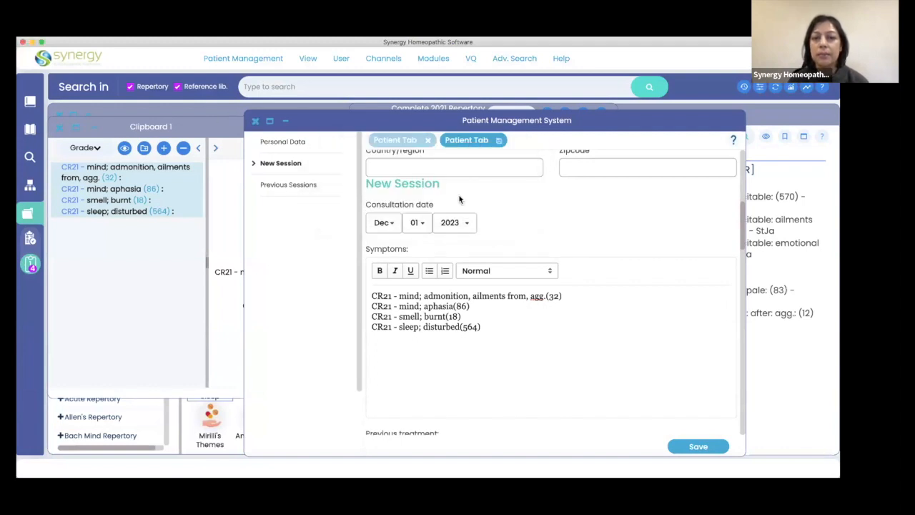
{"action": "left_click", "coordinate": [255, 122]}
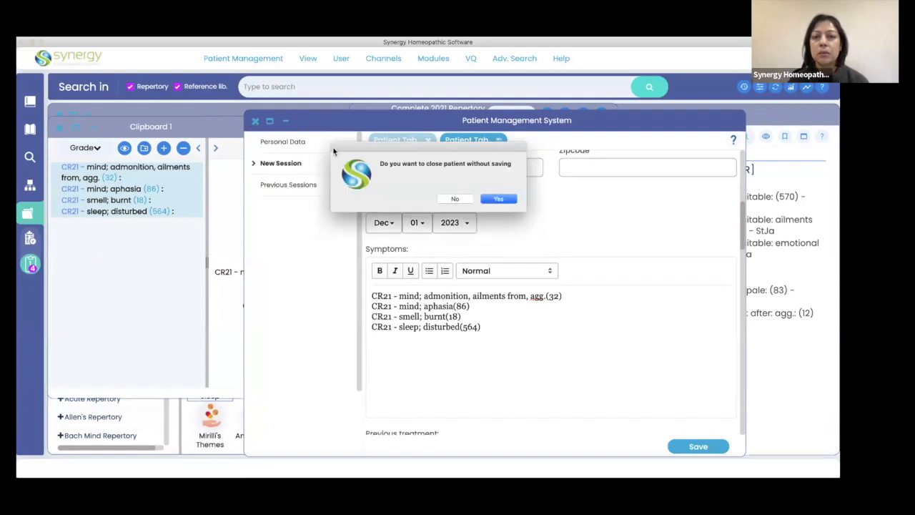
{"action": "left_click", "coordinate": [498, 199]}
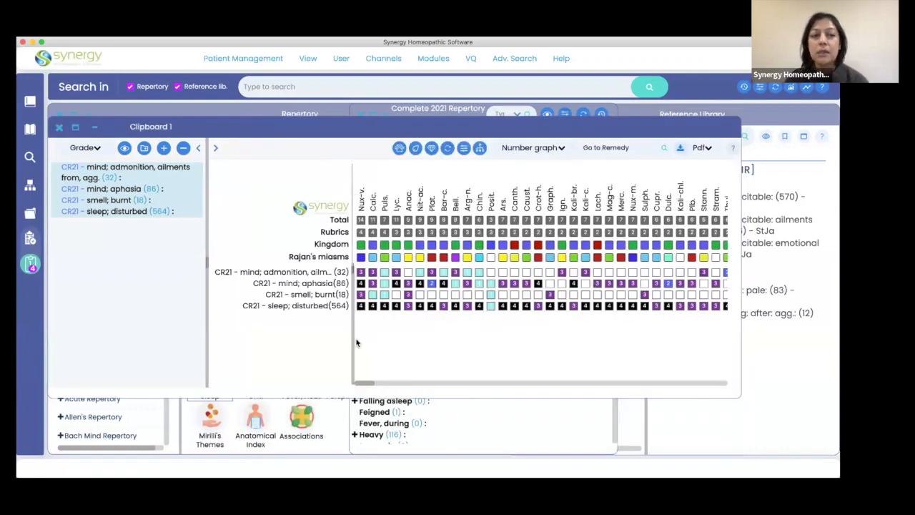
{"action": "left_click", "coordinate": [59, 126]}
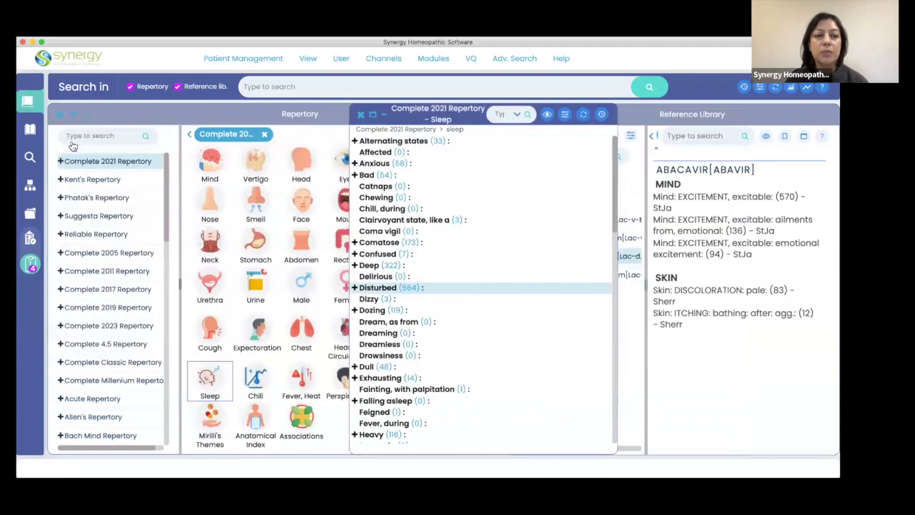
Move the Complete 2021 Repertory Sleep window off the Reference Library and clear the "lac vacc" remedy search.
{"action": "left_click_drag", "start_coordinate": [433, 108], "coordinate": [221, 108]}
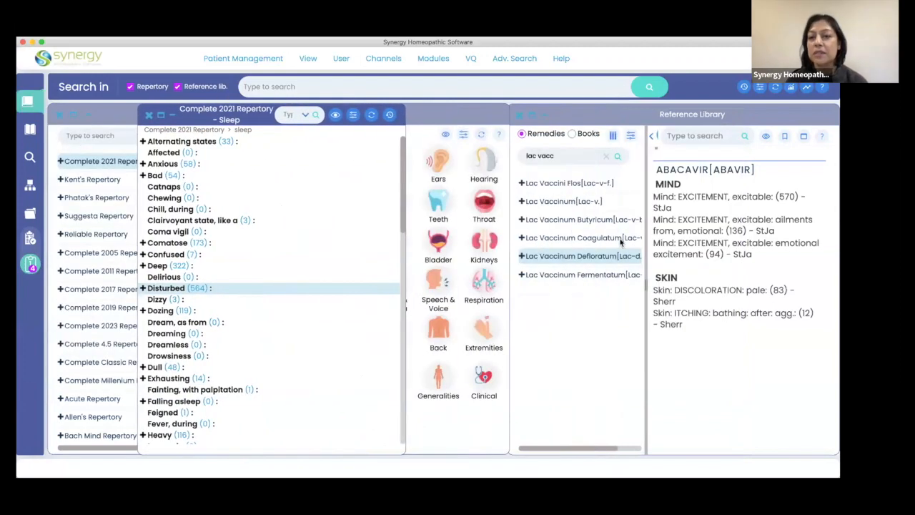
{"action": "left_click", "coordinate": [607, 158]}
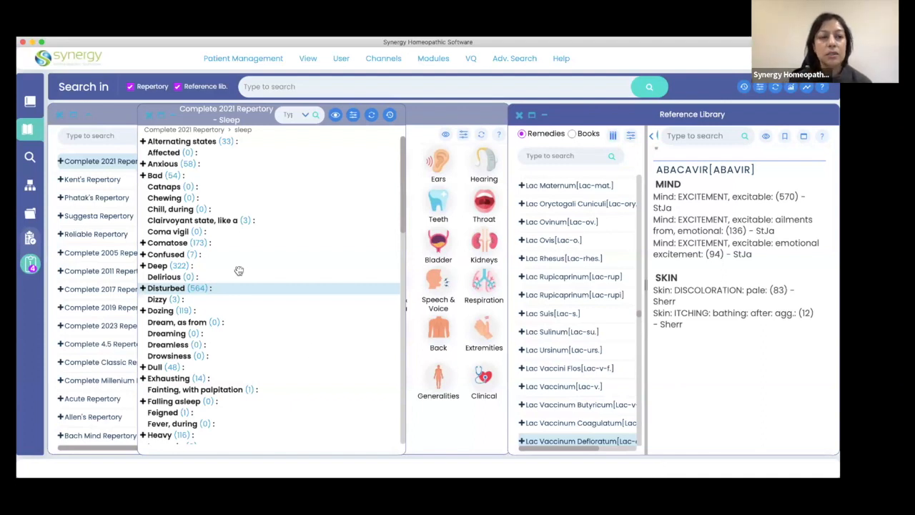
Create a second clipboard, paste the copied rubrics into it, and reopen Clipboard 1.
{"action": "left_click", "coordinate": [30, 238]}
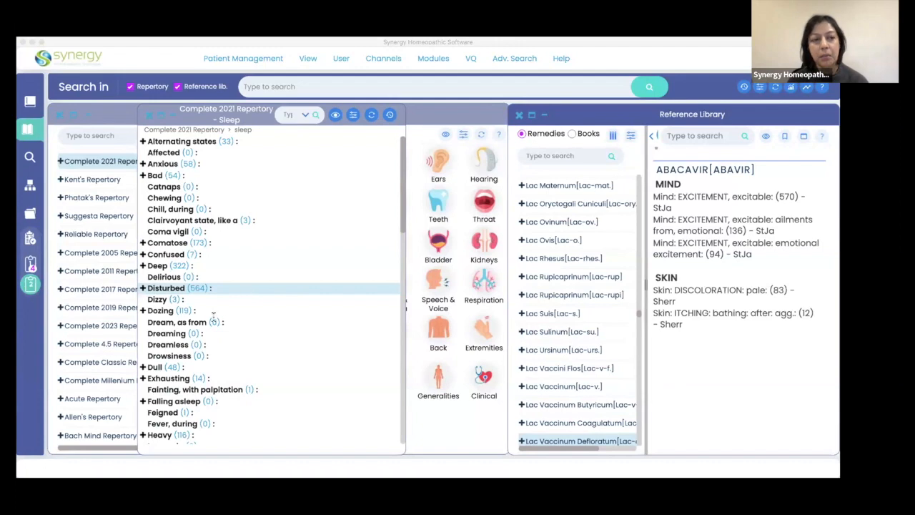
{"action": "left_click", "coordinate": [33, 326]}
{"action": "left_click", "coordinate": [30, 284]}
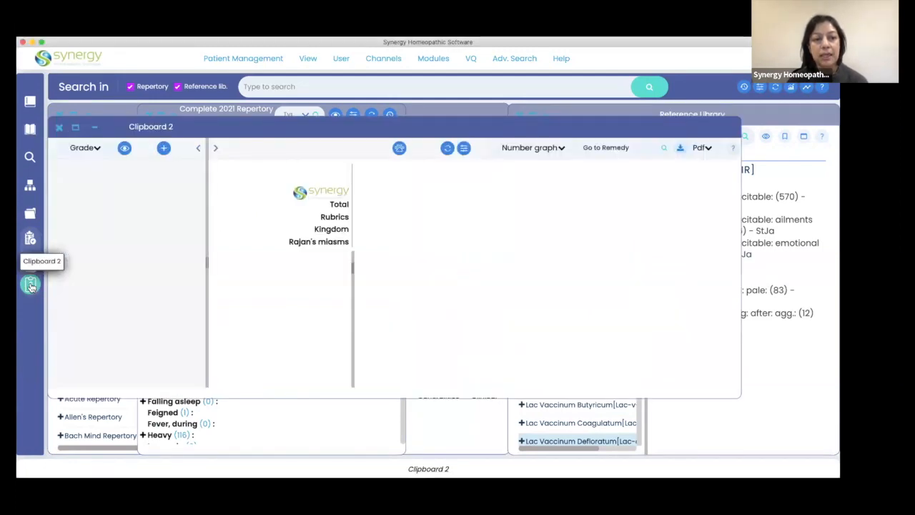
{"action": "right_click", "coordinate": [98, 182]}
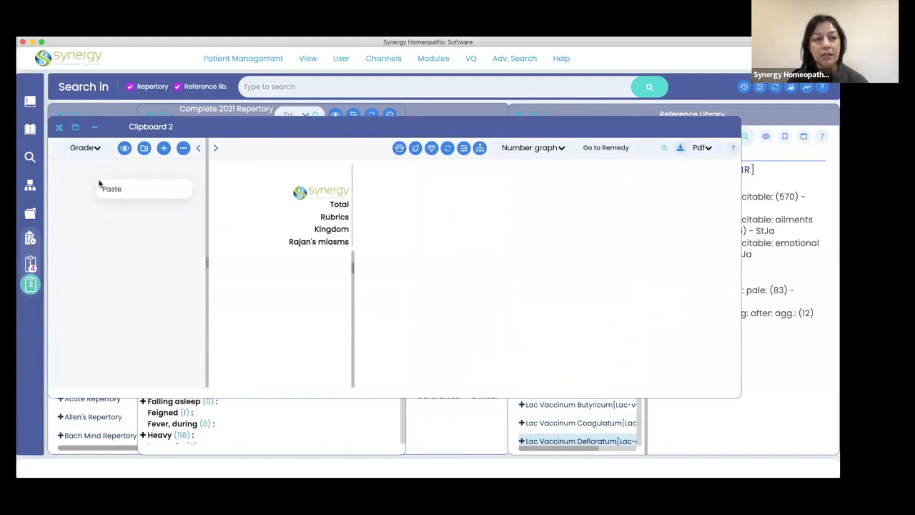
{"action": "left_click", "coordinate": [109, 190]}
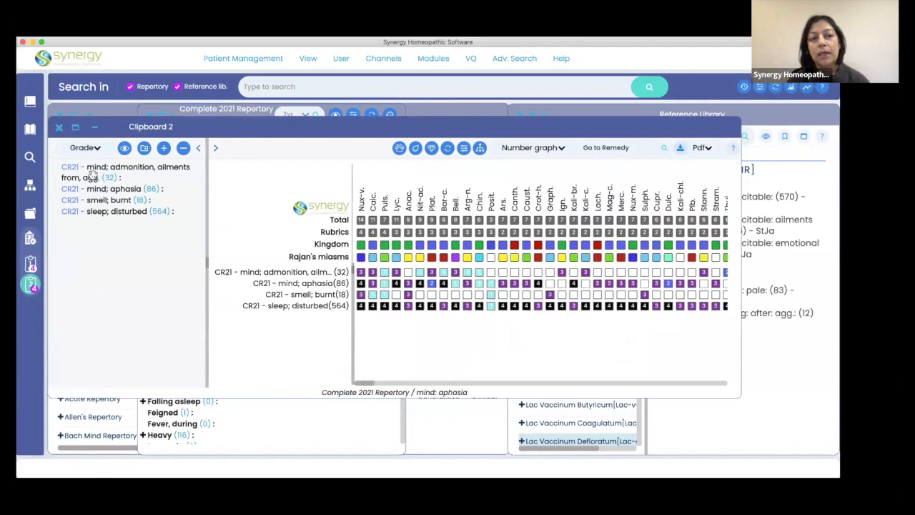
{"action": "left_click", "coordinate": [31, 263]}
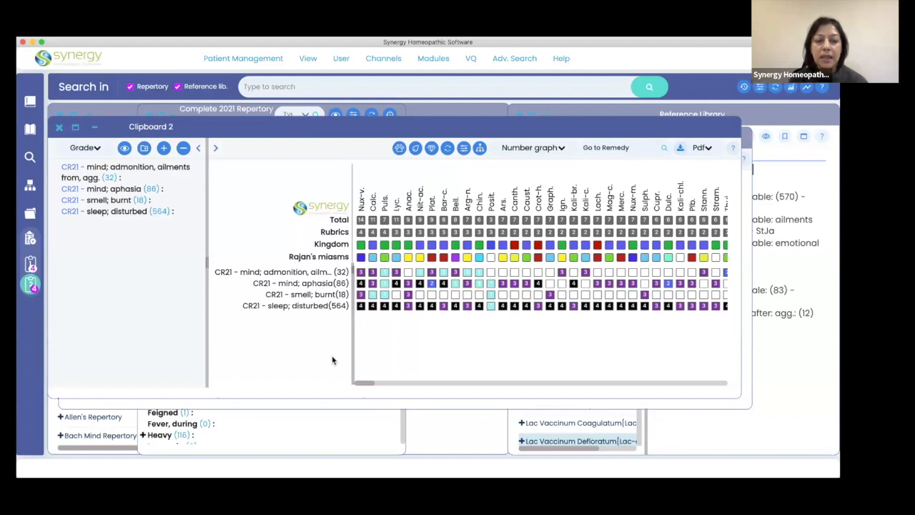
Create a new patient and paste the copied rubrics into the Symptoms field of the new session.
{"action": "left_click", "coordinate": [259, 60]}
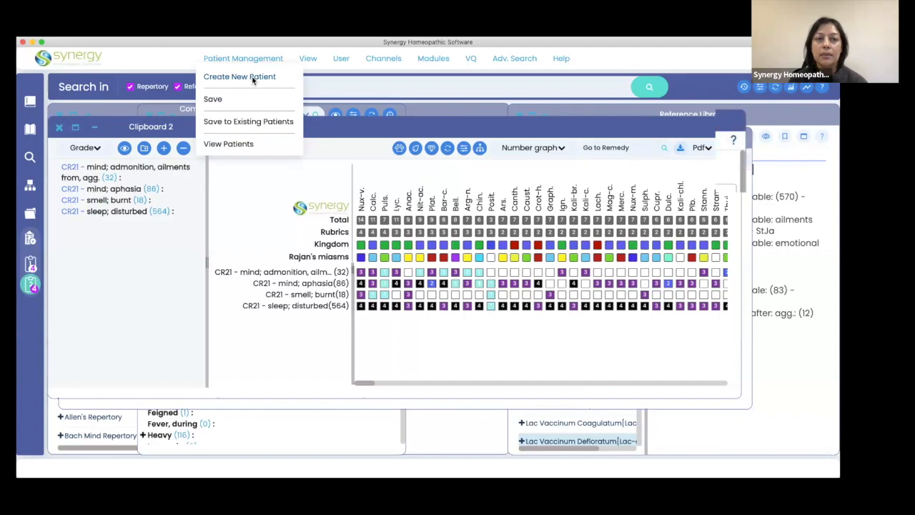
{"action": "left_click", "coordinate": [252, 80]}
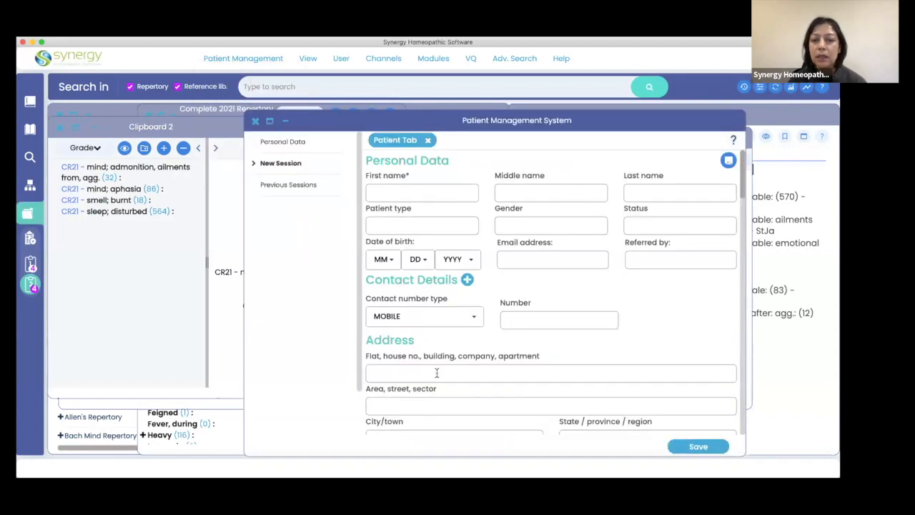
{"action": "scroll", "coordinate": [437, 373], "scroll_direction": "down", "scroll_amount": 10}
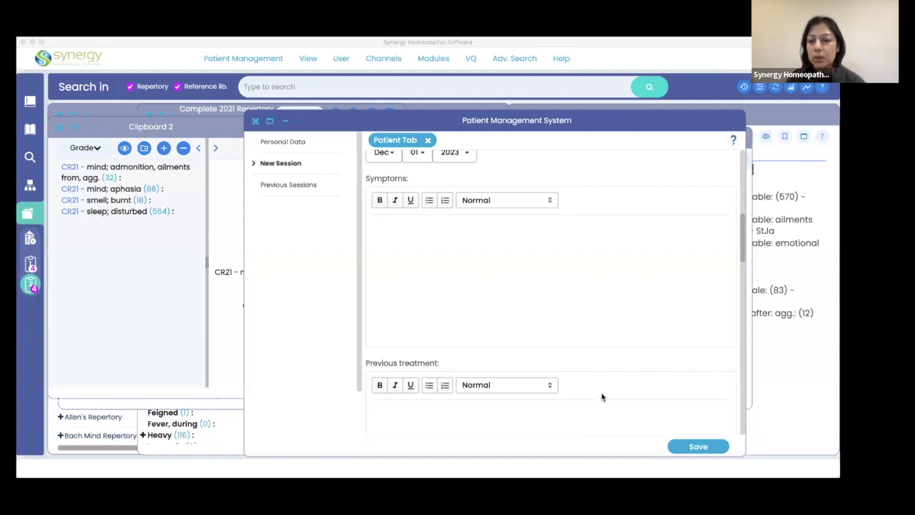
{"action": "left_click", "coordinate": [539, 295]}
{"action": "left_click", "coordinate": [411, 228]}
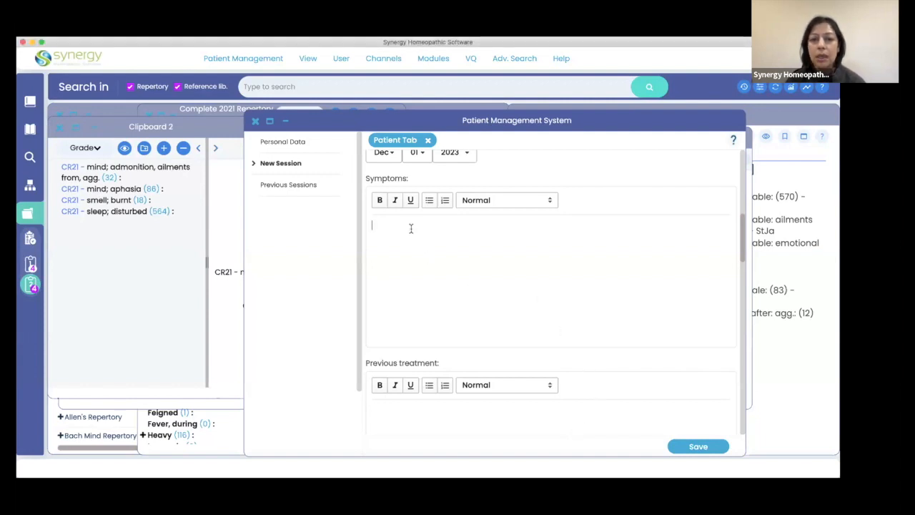
{"action": "right_click", "coordinate": [411, 228]}
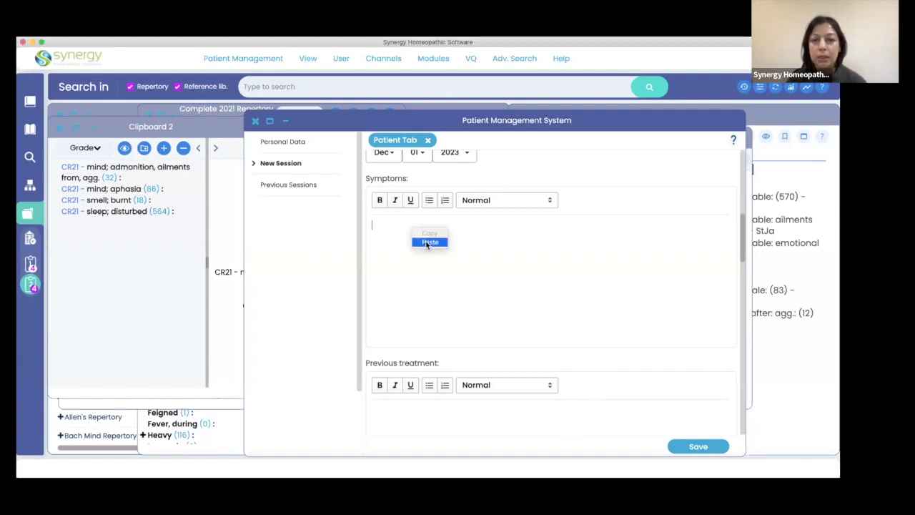
{"action": "left_click", "coordinate": [427, 240]}
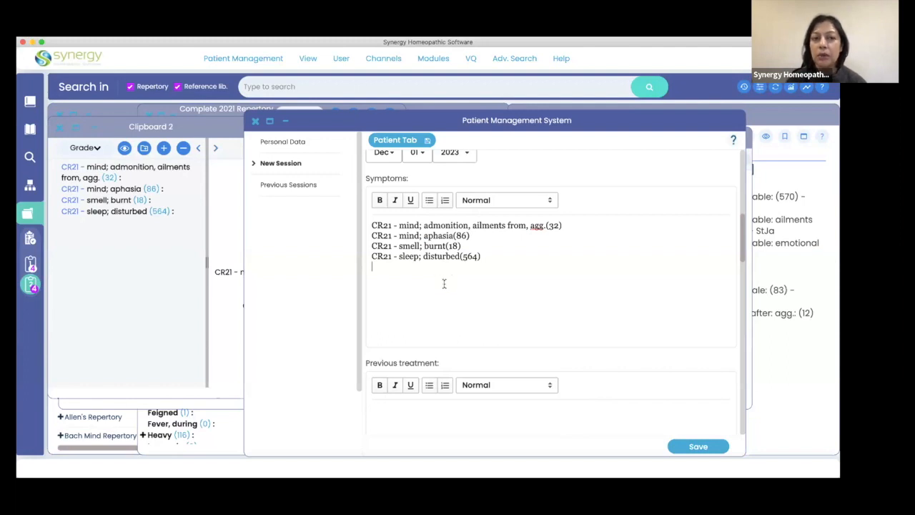
Minimize the patient record and close the Clipboard 2 window.
{"action": "left_click", "coordinate": [285, 122]}
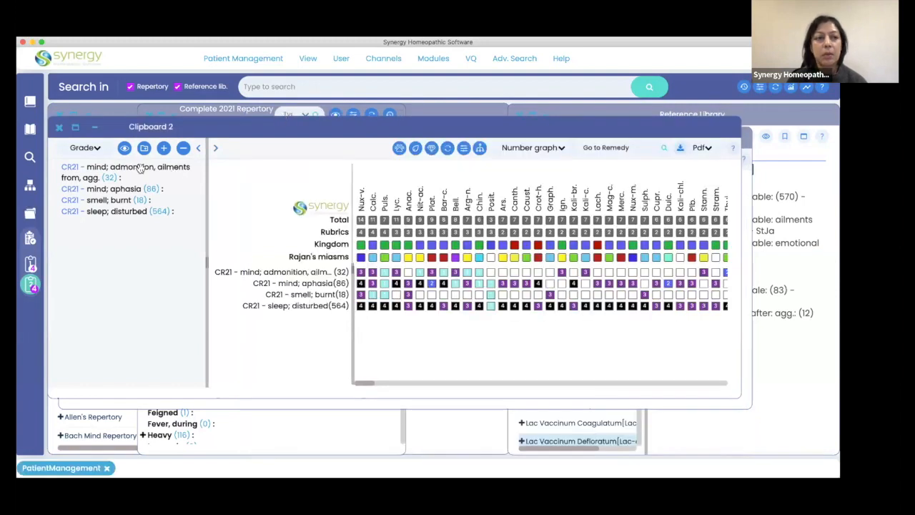
{"action": "left_click", "coordinate": [58, 126]}
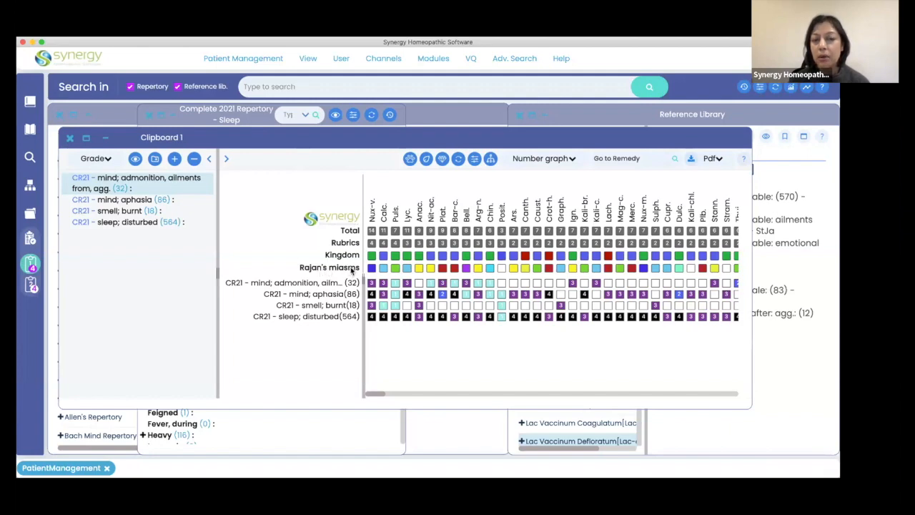
In the clipboard preferences, hide and re-show the miasms, choose Rajan's Miasms from the list, and return to Clipboard 1.
{"action": "left_click", "coordinate": [344, 60]}
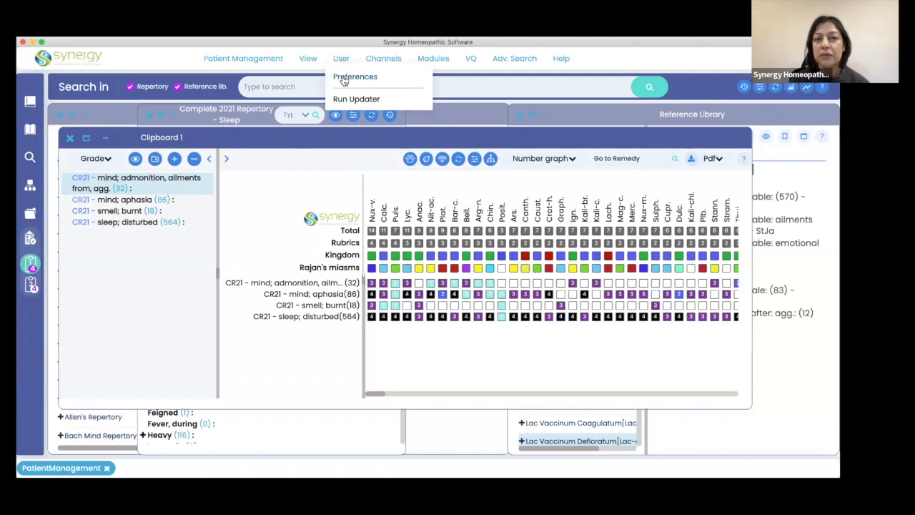
{"action": "left_click", "coordinate": [344, 80]}
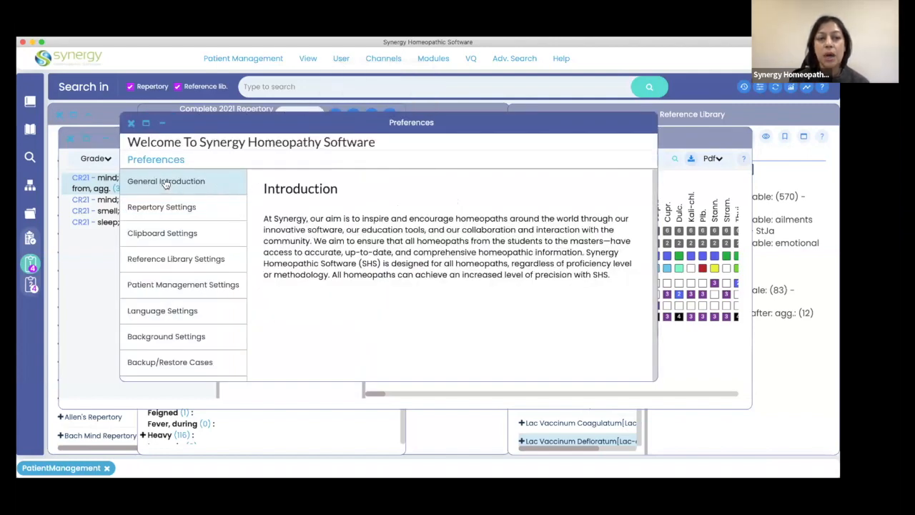
{"action": "left_click", "coordinate": [175, 238]}
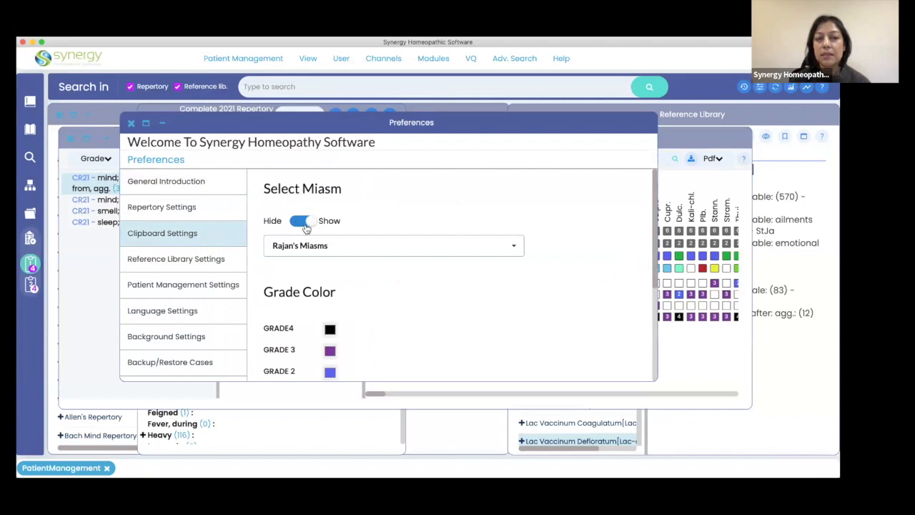
{"action": "left_click", "coordinate": [310, 223]}
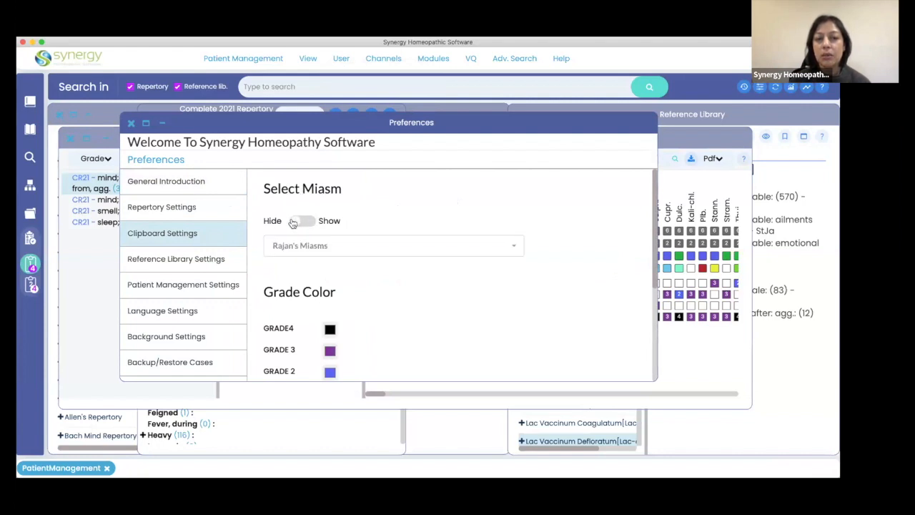
{"action": "left_click", "coordinate": [293, 223]}
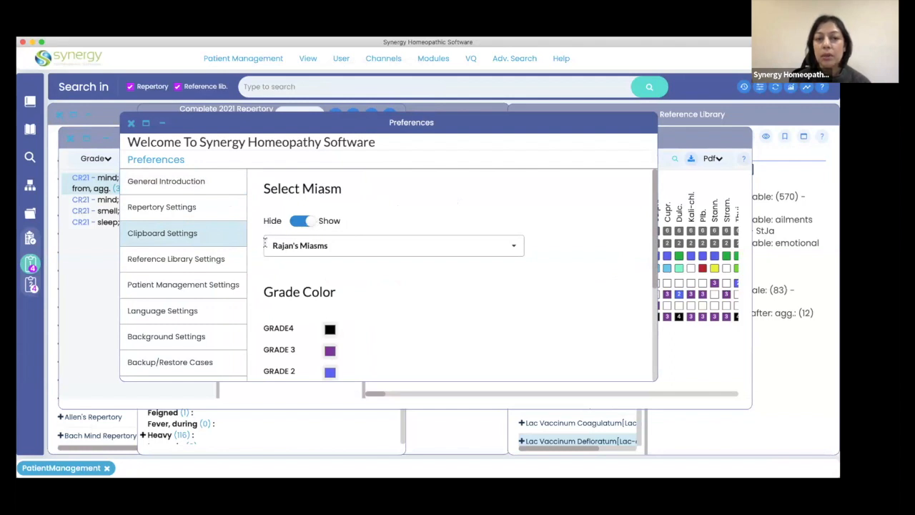
{"action": "left_click", "coordinate": [512, 246]}
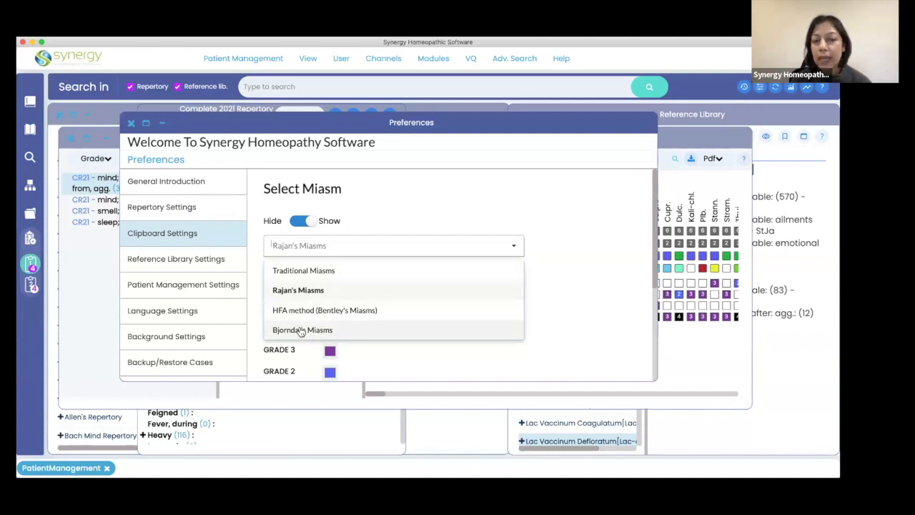
{"action": "left_click", "coordinate": [299, 291]}
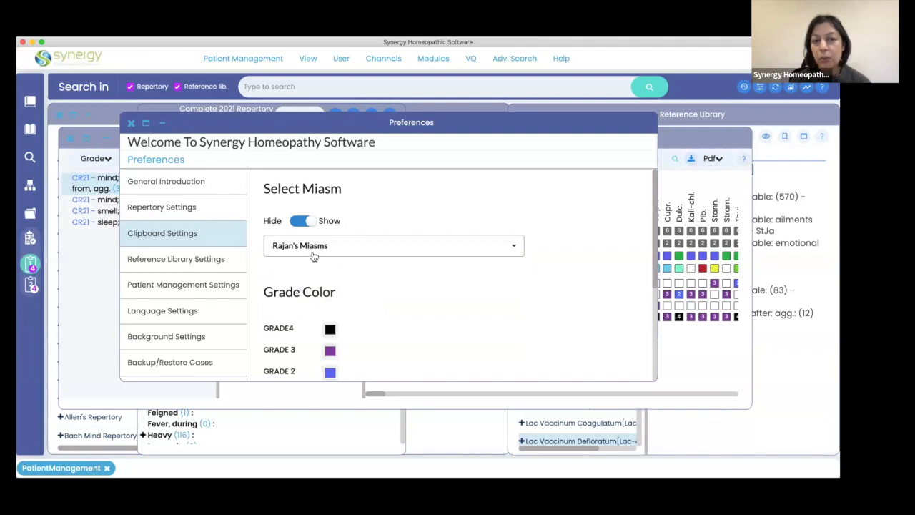
{"action": "left_click", "coordinate": [101, 358]}
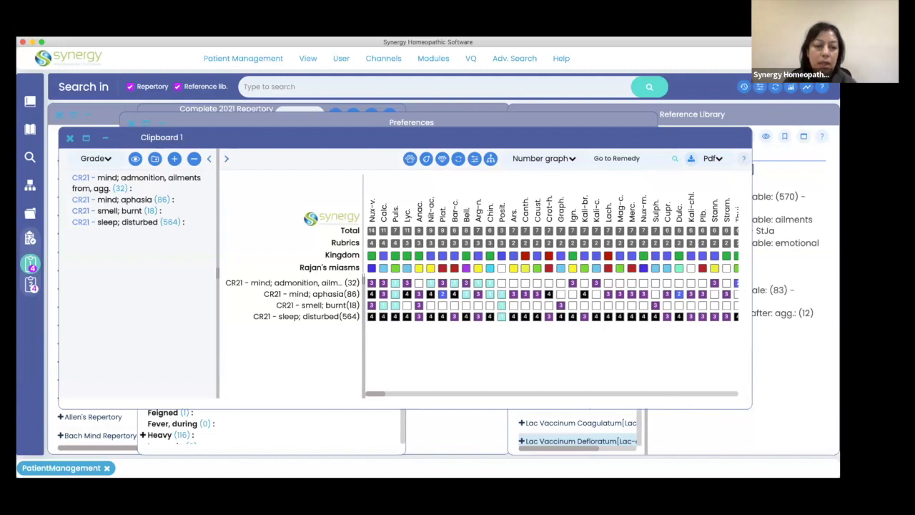
Restore the minimized patient record and paste the rubrics again below the existing ones in the Symptoms field, leaving blank space between.
{"action": "left_click", "coordinate": [49, 471]}
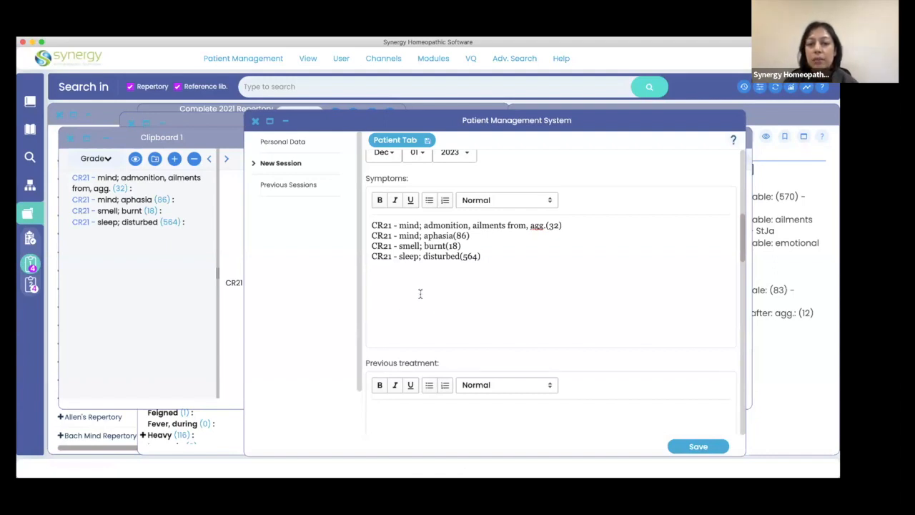
{"action": "scroll", "coordinate": [420, 294], "scroll_direction": "down", "scroll_amount": 1}
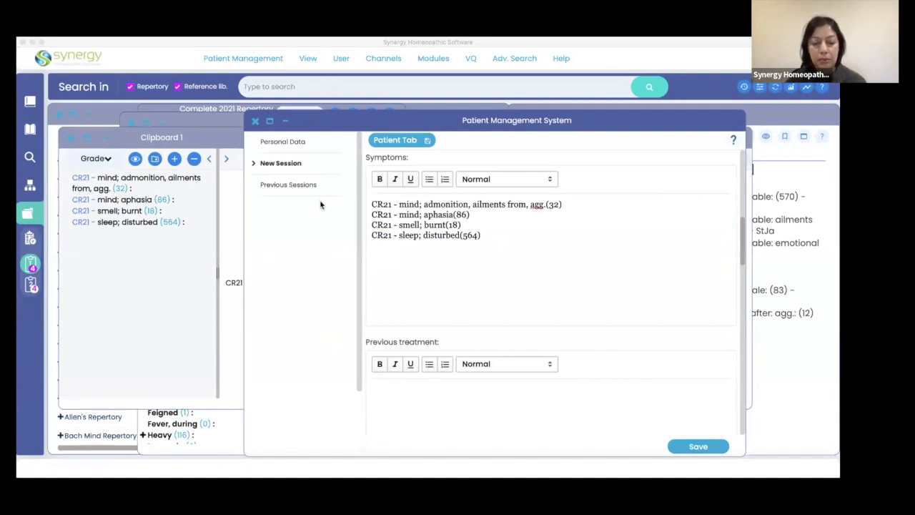
{"action": "left_click", "coordinate": [548, 290]}
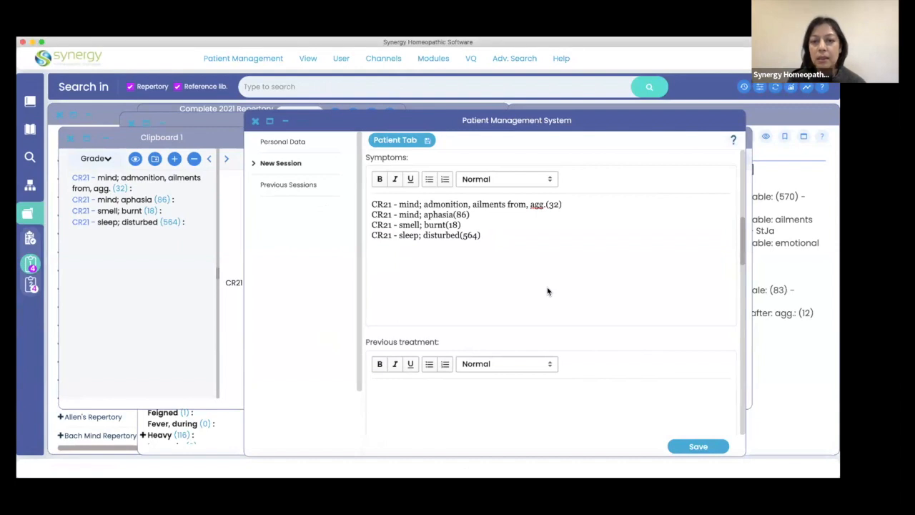
{"action": "key", "text": "Return"}
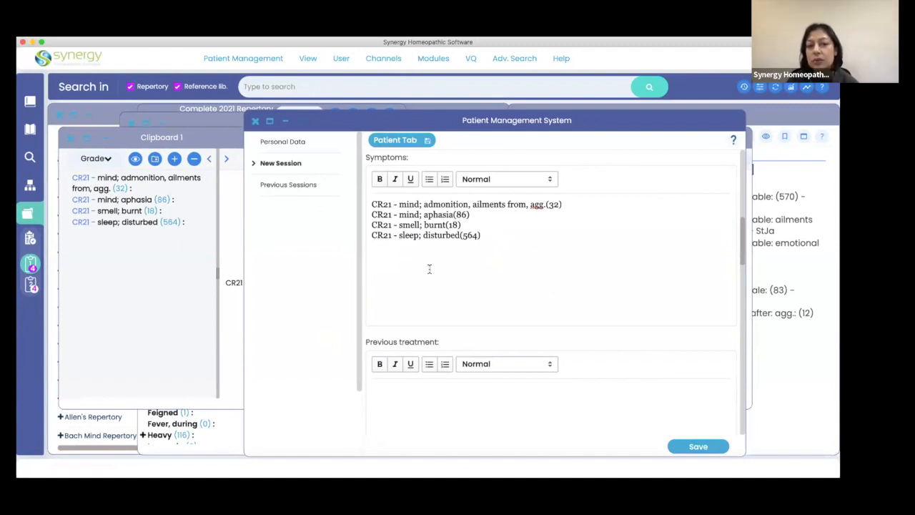
{"action": "right_click", "coordinate": [380, 265]}
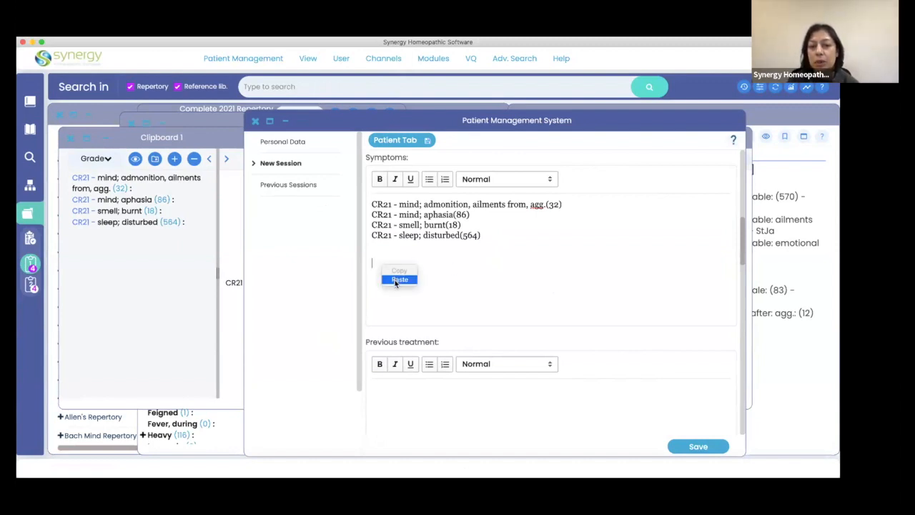
{"action": "left_click", "coordinate": [398, 279]}
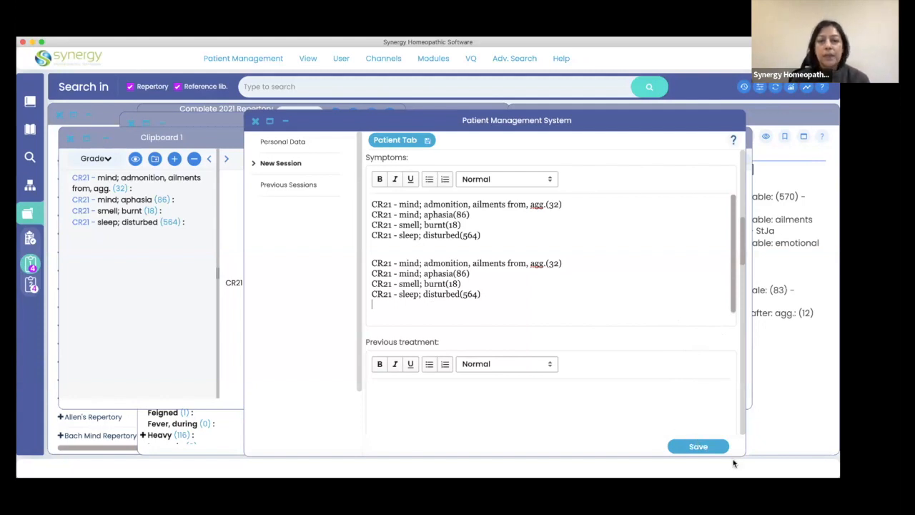
Minimize the patient record, then close the Clipboard 1 and Preferences windows.
{"action": "left_click", "coordinate": [286, 124]}
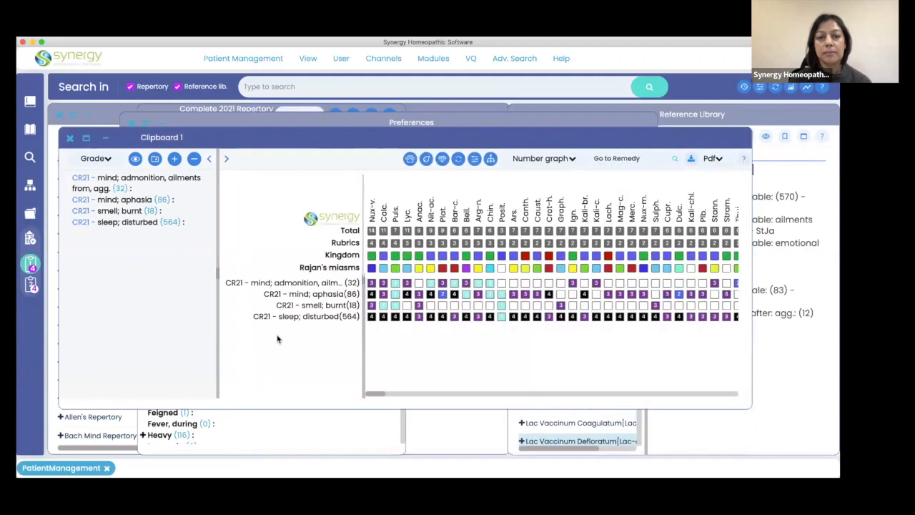
{"action": "left_click", "coordinate": [69, 138]}
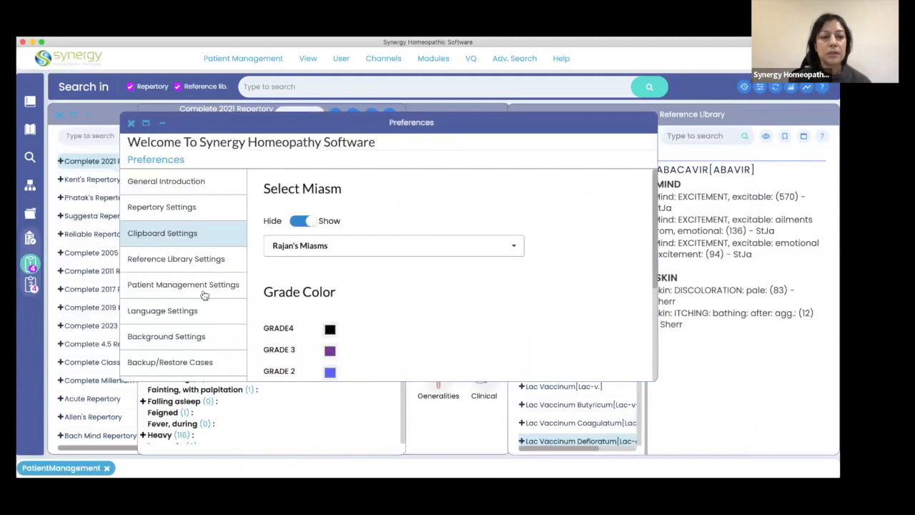
{"action": "left_click", "coordinate": [131, 123]}
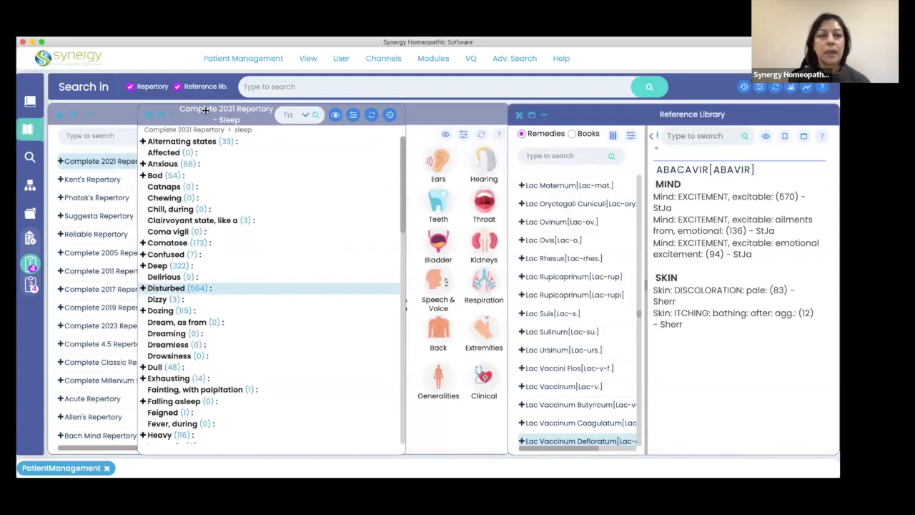
Move the Sleep window off the repertory chapter icons and enable Cross reference in its view settings.
{"action": "left_click_drag", "start_coordinate": [205, 110], "coordinate": [133, 97]}
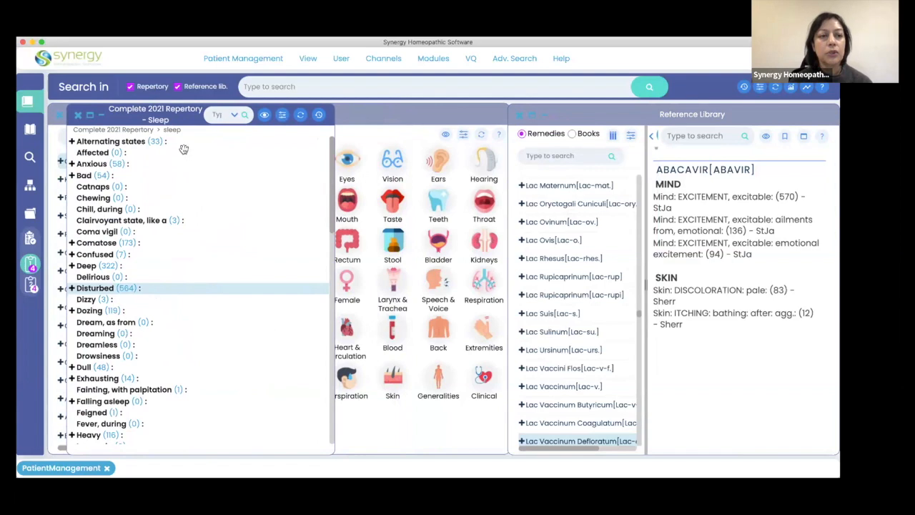
{"action": "left_click", "coordinate": [265, 117]}
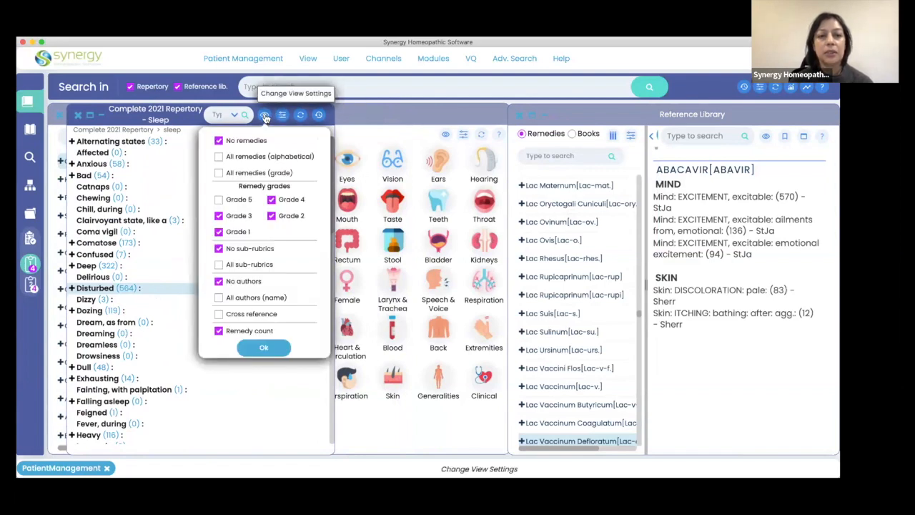
{"action": "left_click", "coordinate": [263, 316]}
{"action": "left_click", "coordinate": [262, 348]}
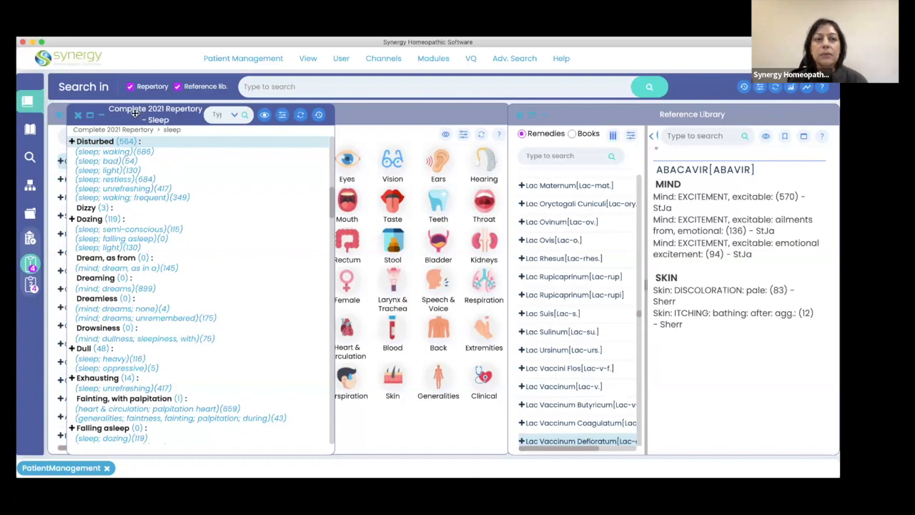
Move the Sleep chapter window off the repertory icons and bring the Repertory window to the front.
{"action": "left_click_drag", "start_coordinate": [140, 113], "coordinate": [375, 113]}
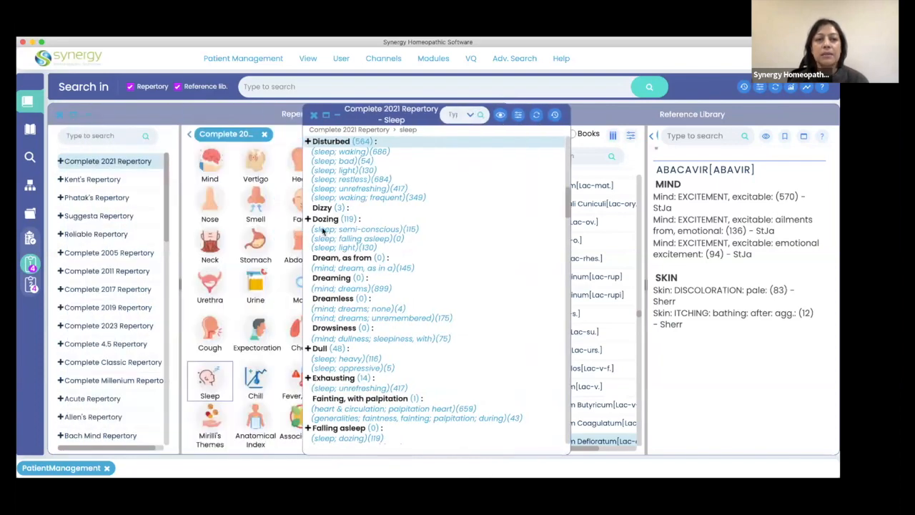
{"action": "left_click_drag", "start_coordinate": [424, 113], "coordinate": [433, 112]}
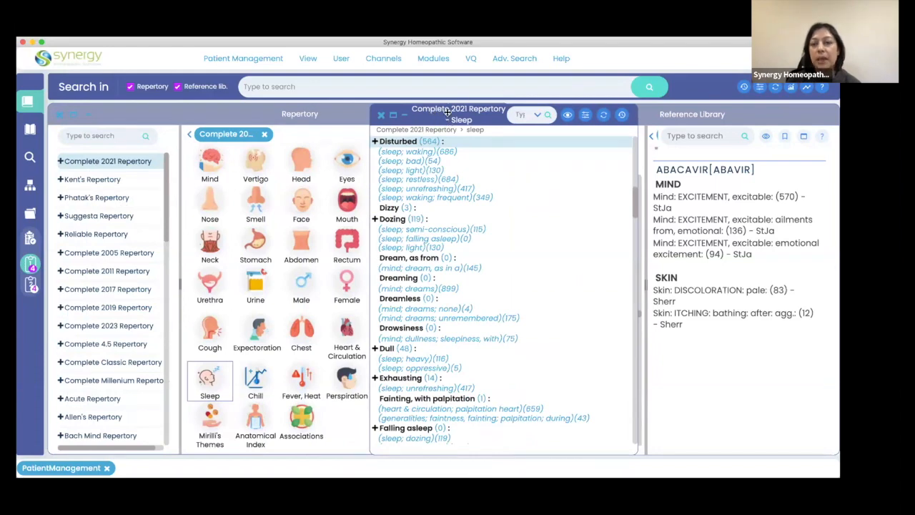
{"action": "left_click_drag", "start_coordinate": [447, 113], "coordinate": [479, 113]}
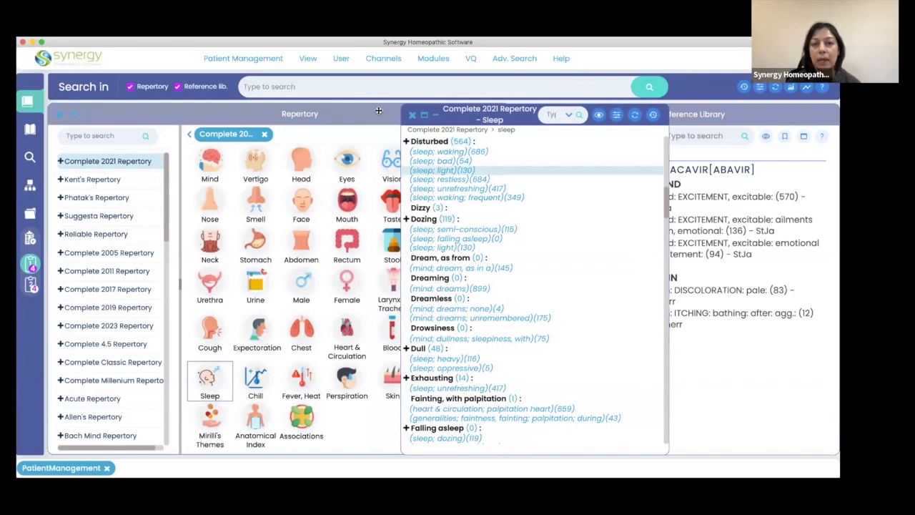
{"action": "left_click", "coordinate": [379, 110]}
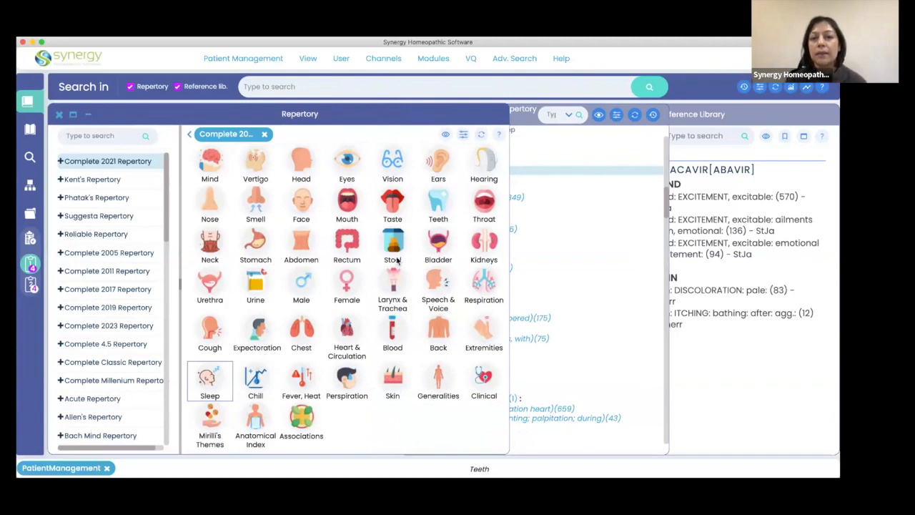
Filter the Complete 2021 Repertory by the remedy lach.
{"action": "left_click", "coordinate": [463, 137]}
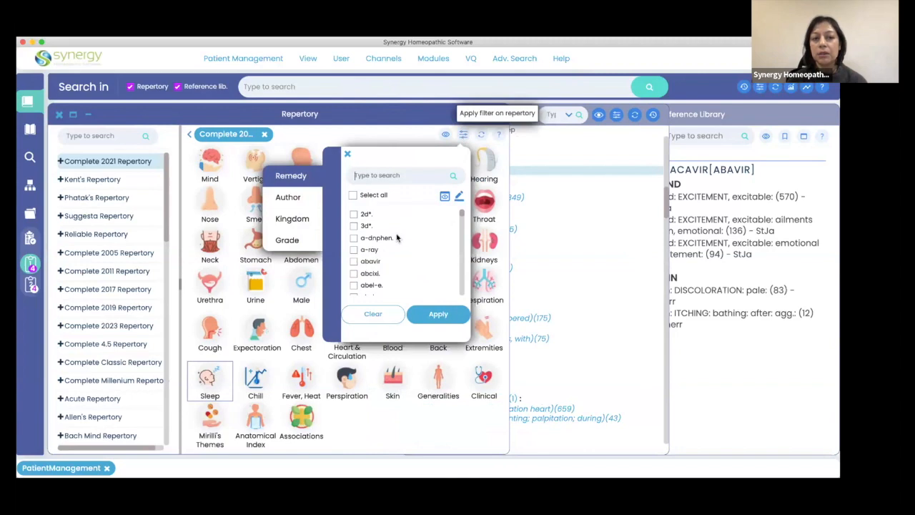
{"action": "left_click", "coordinate": [289, 246]}
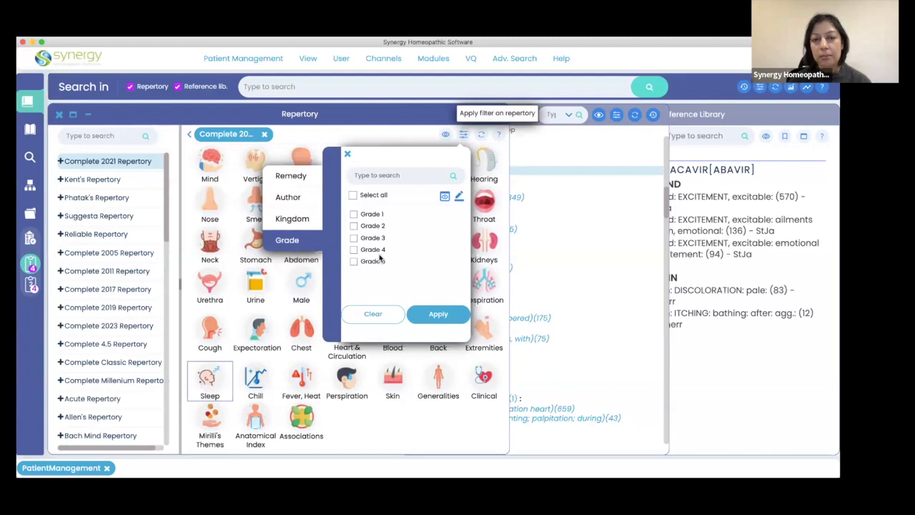
{"action": "left_click", "coordinate": [297, 178]}
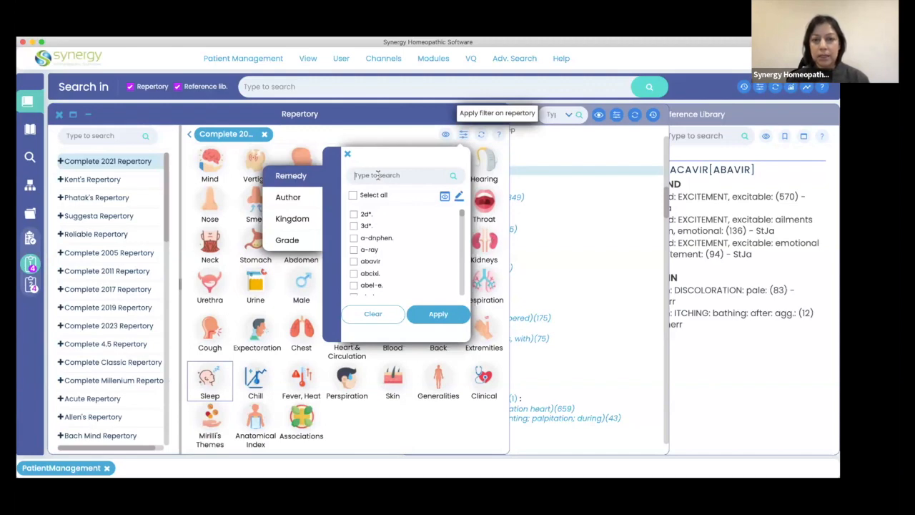
{"action": "type", "text": "lach"}
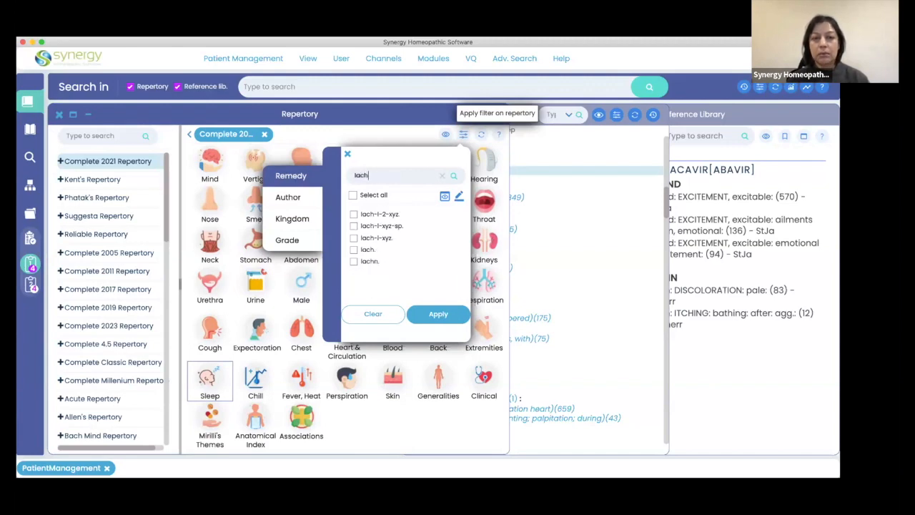
{"action": "left_click", "coordinate": [354, 250]}
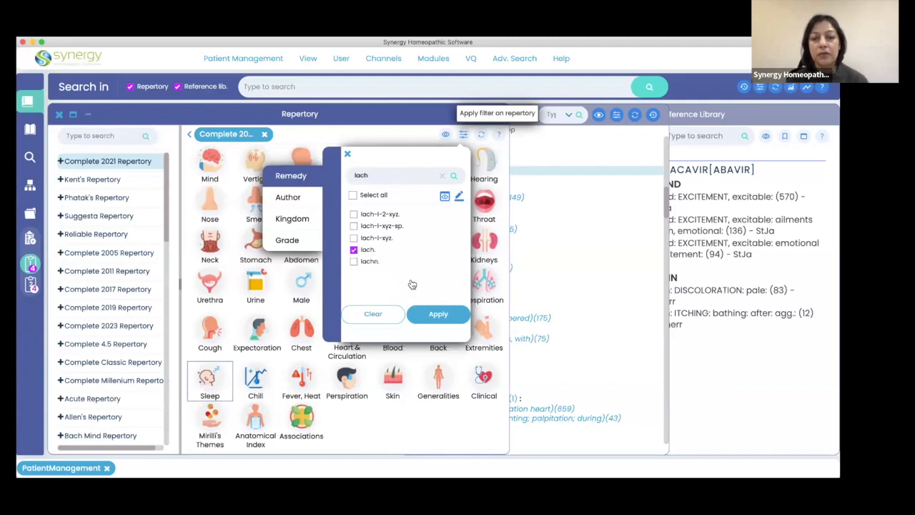
{"action": "left_click", "coordinate": [441, 315]}
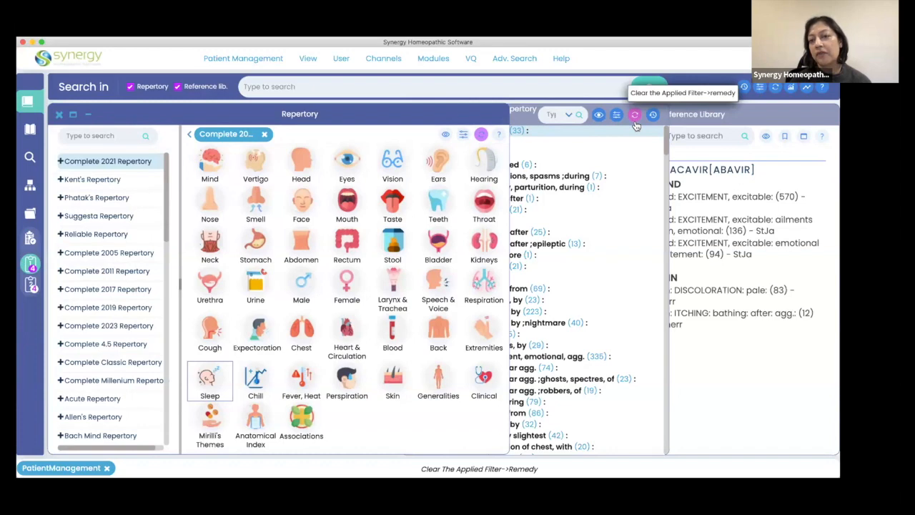
Add Grade 4 and Grade 5 to the repertory filter and apply it.
{"action": "left_click", "coordinate": [463, 135]}
{"action": "left_click", "coordinate": [289, 243]}
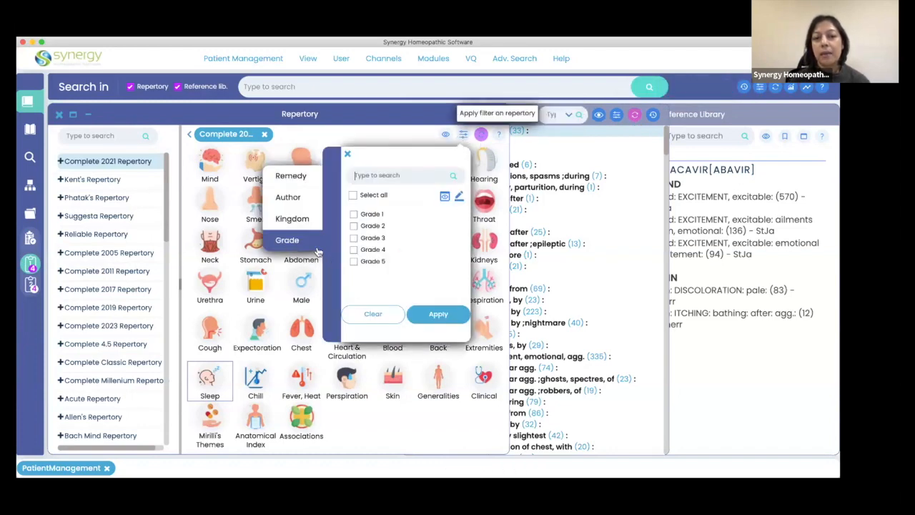
{"action": "left_click", "coordinate": [353, 251]}
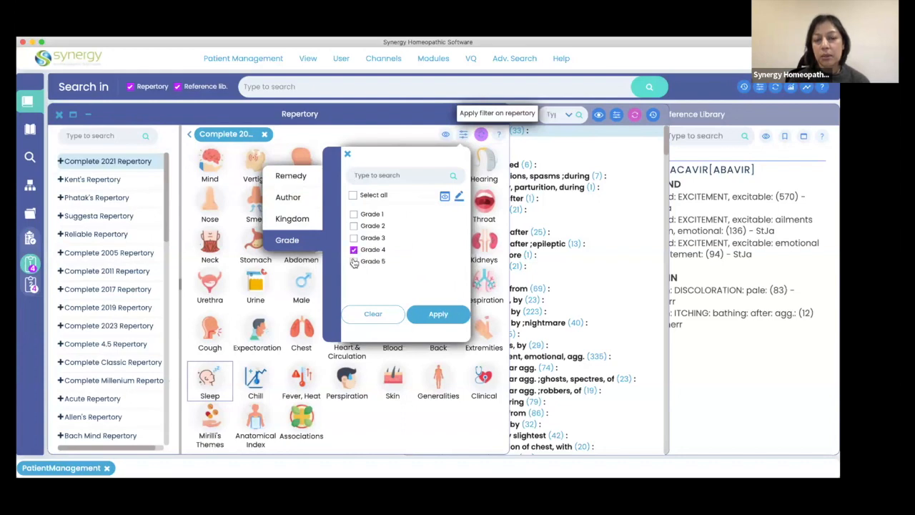
{"action": "left_click", "coordinate": [353, 261]}
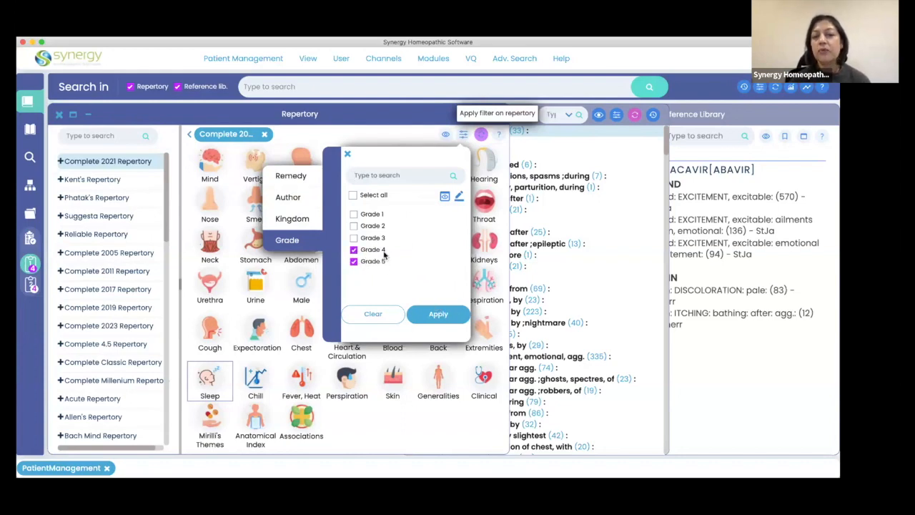
{"action": "left_click", "coordinate": [439, 316]}
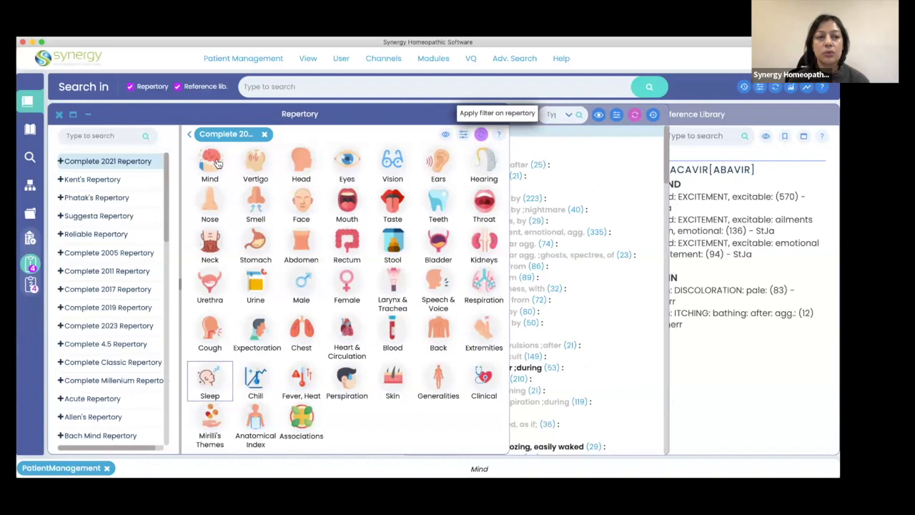
Open the Vertigo chapter and set its view to show all remedies alphabetically.
{"action": "left_click", "coordinate": [255, 161]}
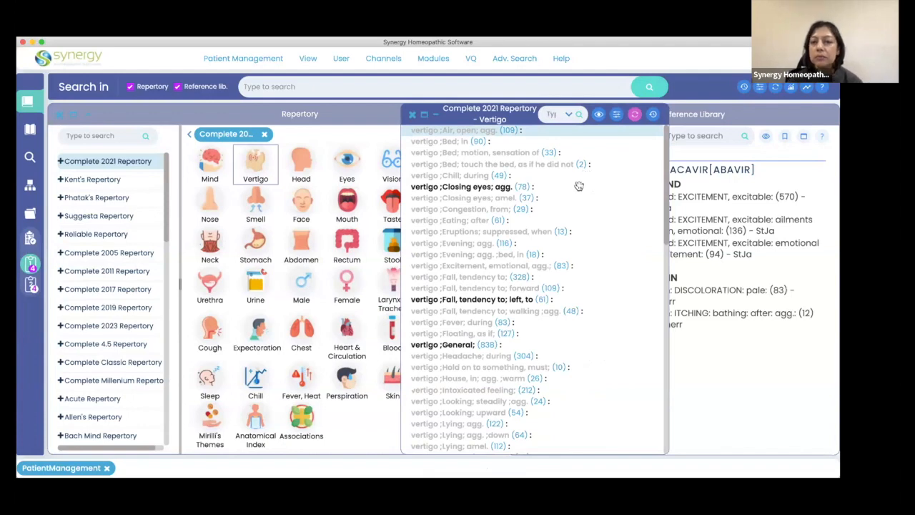
{"action": "left_click", "coordinate": [599, 116]}
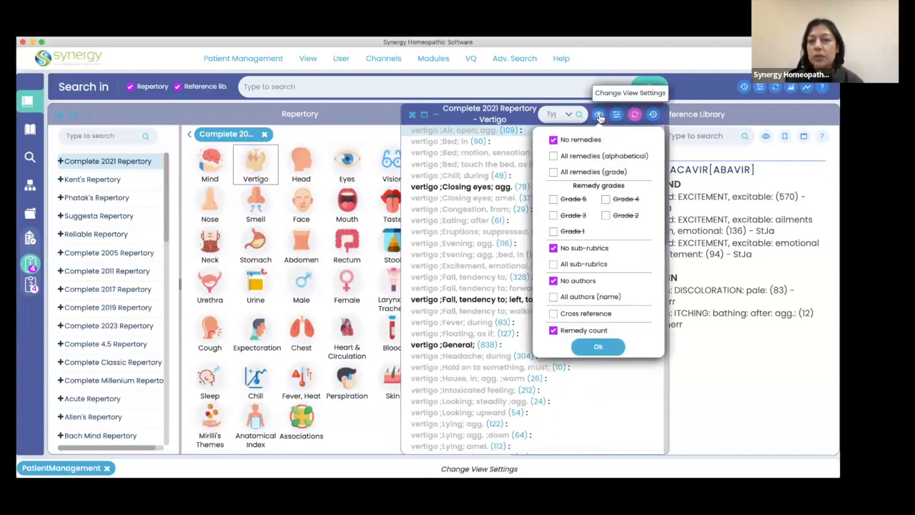
{"action": "left_click", "coordinate": [586, 156]}
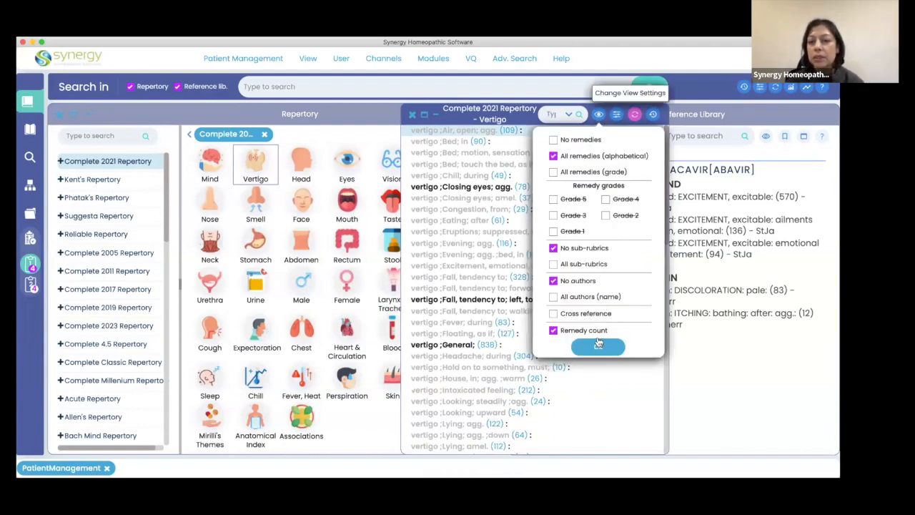
{"action": "left_click", "coordinate": [599, 346]}
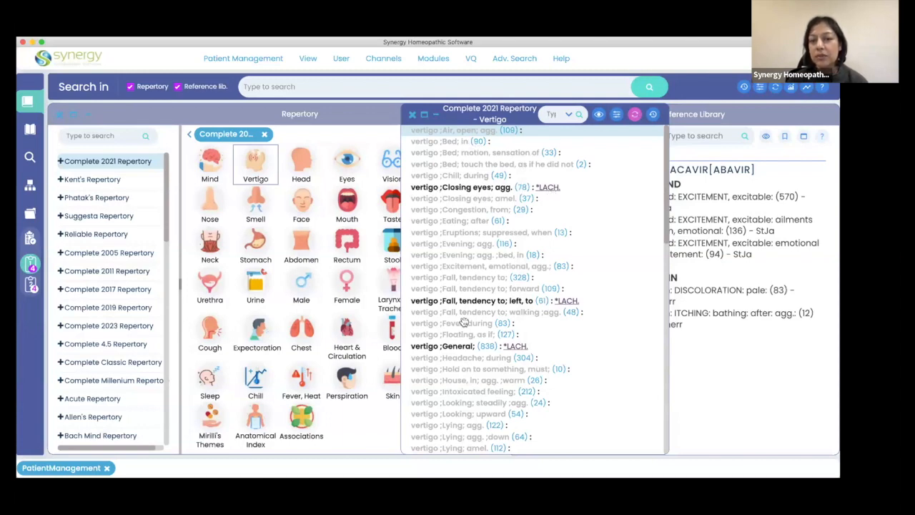
Look through the filtered Vertigo rubrics, then close the chapter window and reset the repertory filter.
{"action": "scroll", "coordinate": [465, 377], "scroll_direction": "down", "scroll_amount": 10}
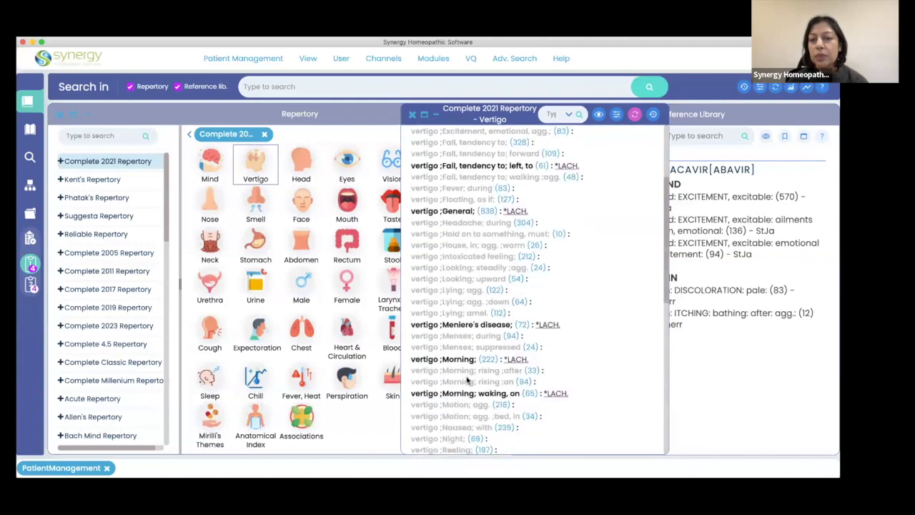
{"action": "scroll", "coordinate": [466, 380], "scroll_direction": "down", "scroll_amount": 2}
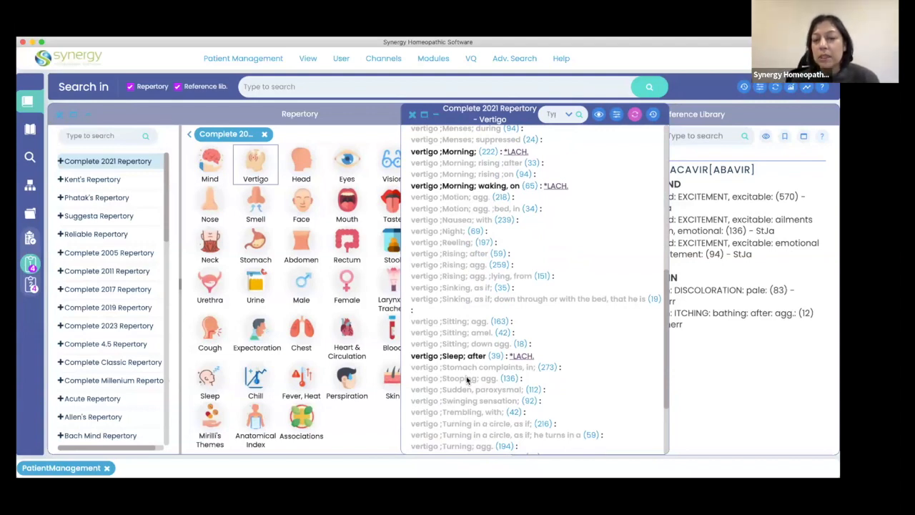
{"action": "scroll", "coordinate": [466, 380], "scroll_direction": "down", "scroll_amount": 6}
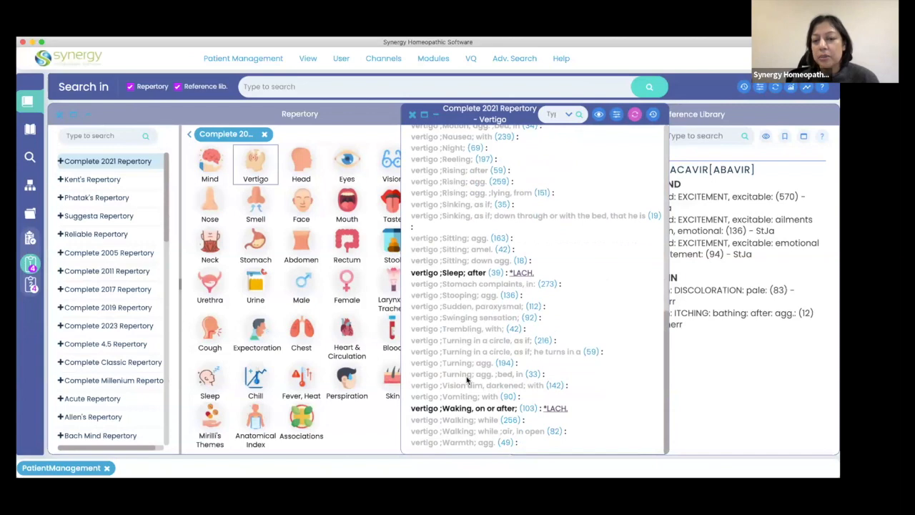
{"action": "scroll", "coordinate": [466, 379], "scroll_direction": "up", "scroll_amount": 15}
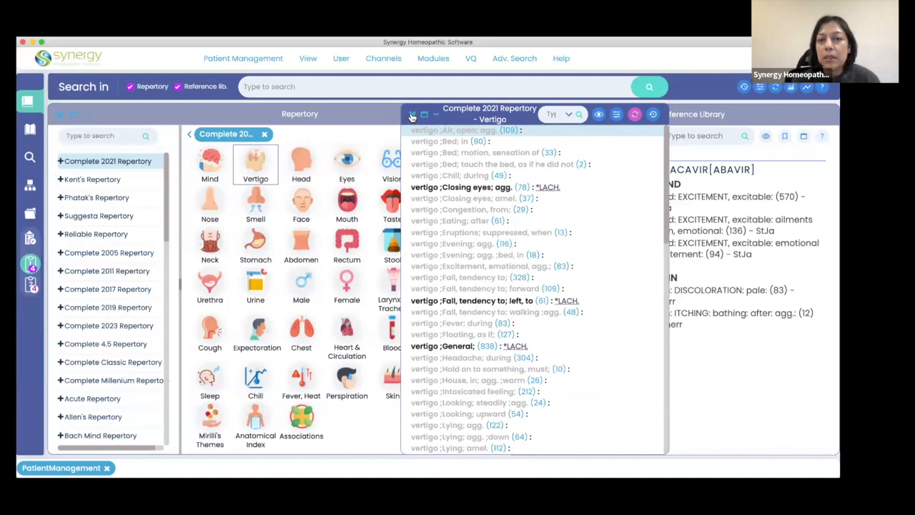
{"action": "left_click", "coordinate": [413, 115]}
{"action": "left_click", "coordinate": [480, 136]}
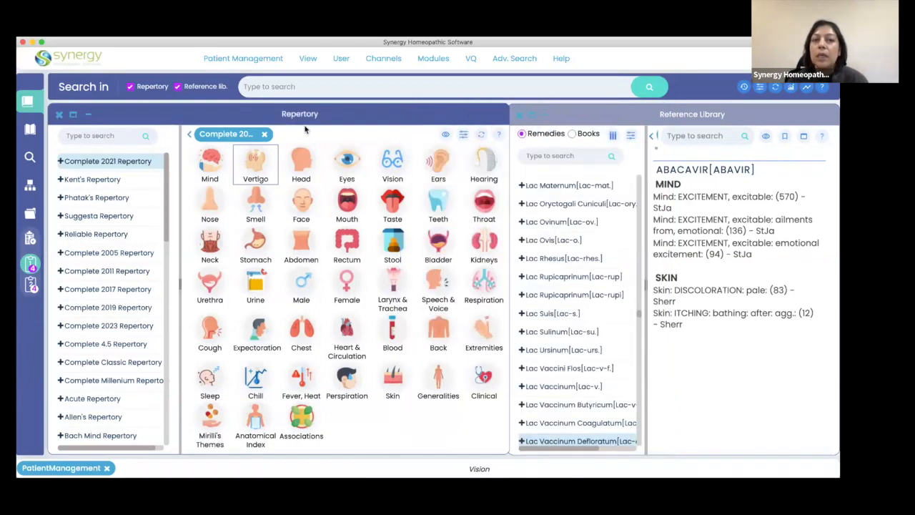
Check the filter categories available for the main search results, then dismiss the filter.
{"action": "left_click", "coordinate": [289, 84]}
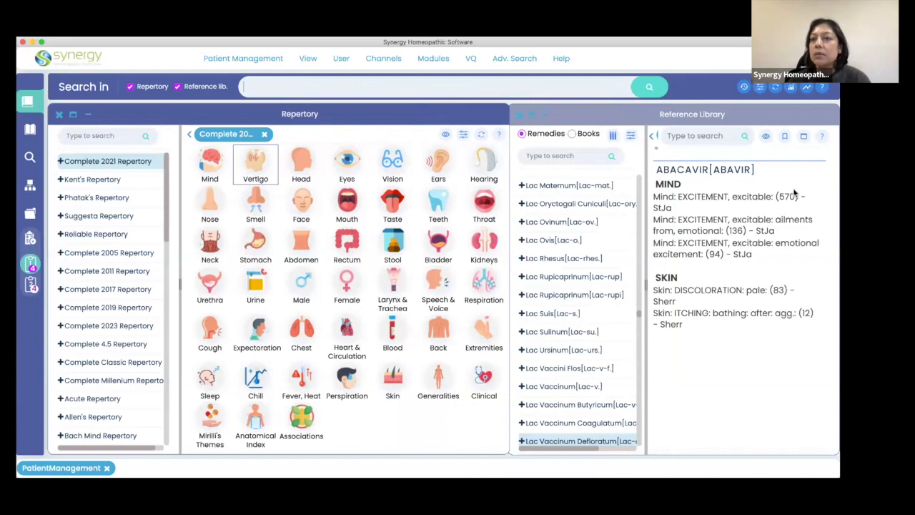
{"action": "left_click", "coordinate": [759, 87]}
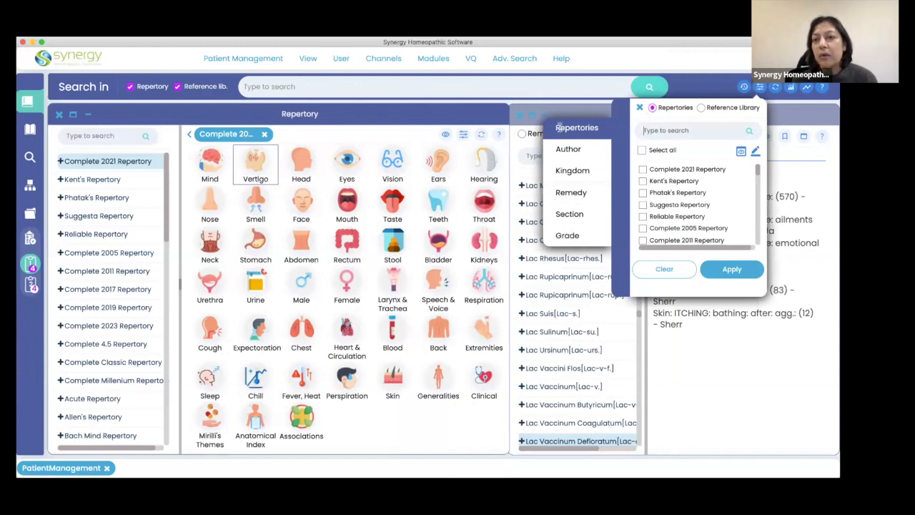
{"action": "left_click", "coordinate": [696, 89]}
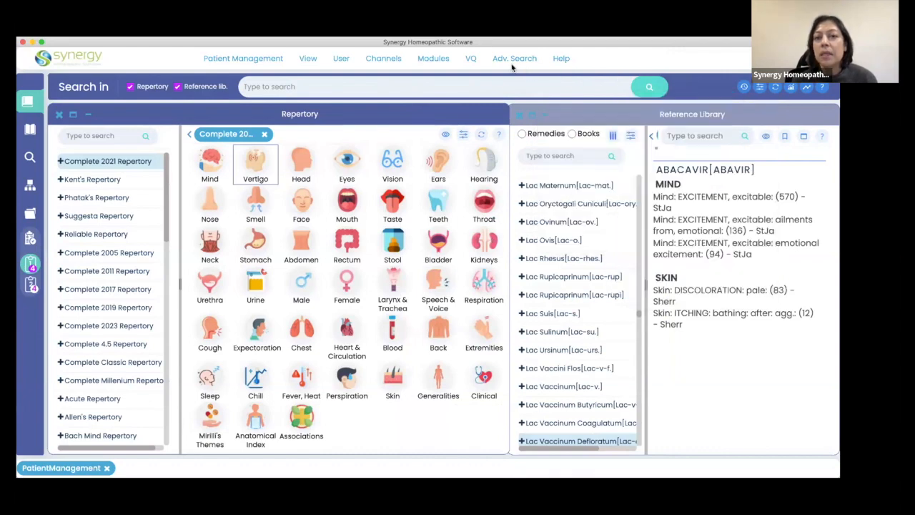
Start an advanced remedy search and apply a selection of the remedy lach. with Grade 4.
{"action": "left_click", "coordinate": [513, 63]}
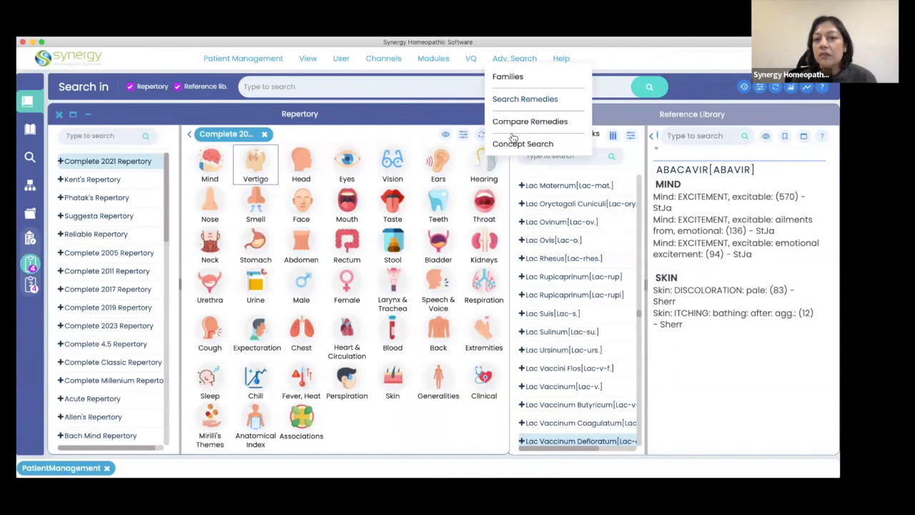
{"action": "left_click", "coordinate": [517, 100]}
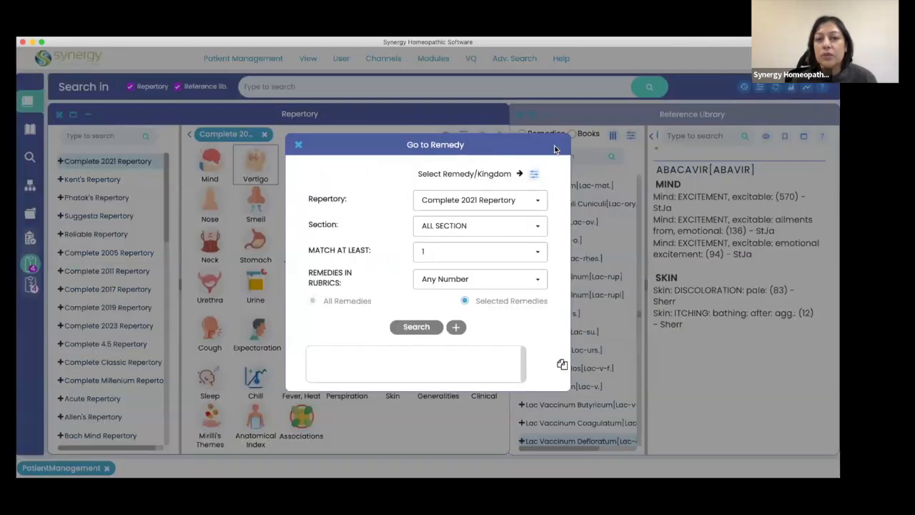
{"action": "left_click", "coordinate": [535, 175]}
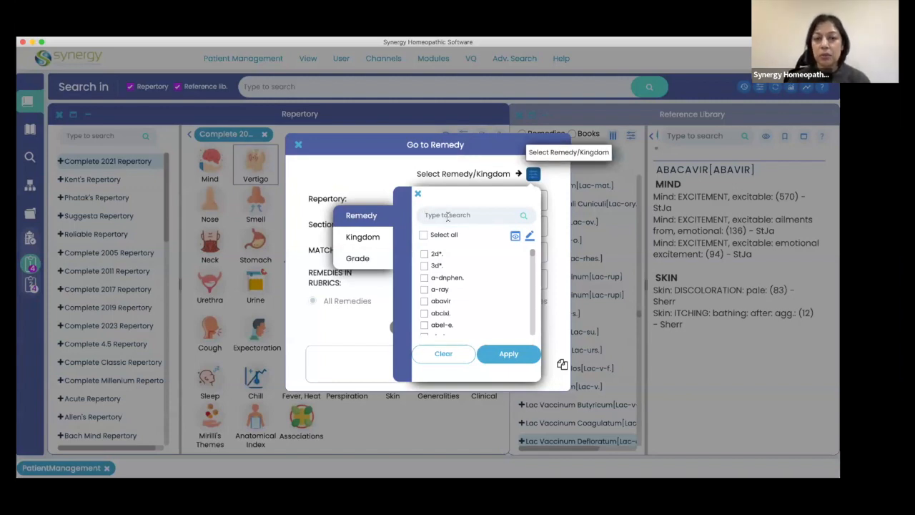
{"action": "type", "text": "lach"}
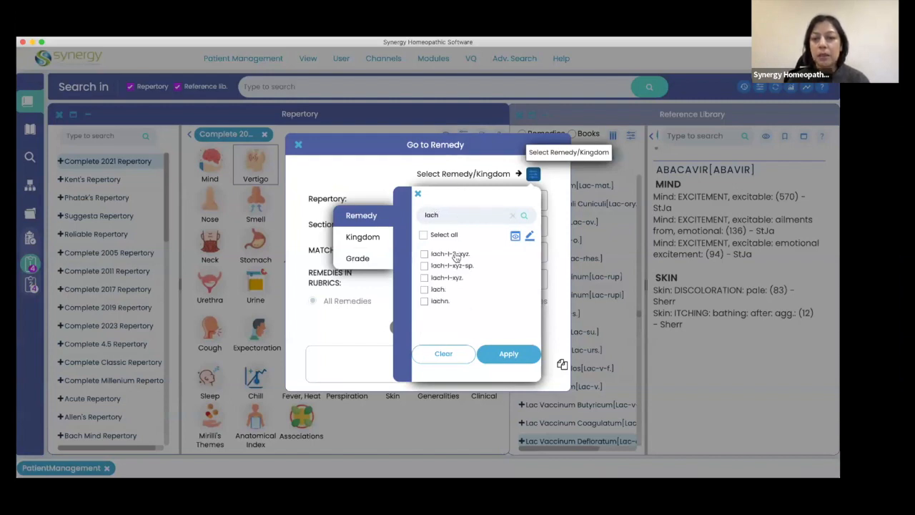
{"action": "left_click", "coordinate": [434, 291]}
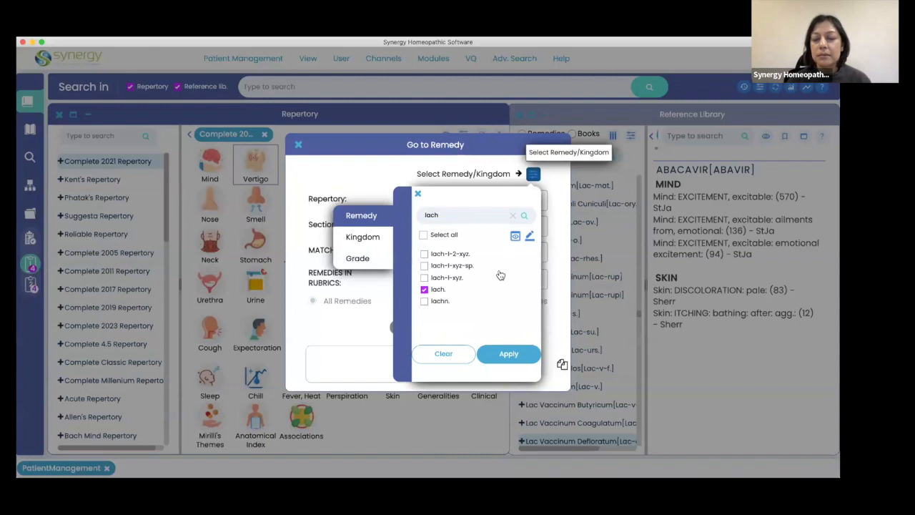
{"action": "left_click", "coordinate": [359, 260]}
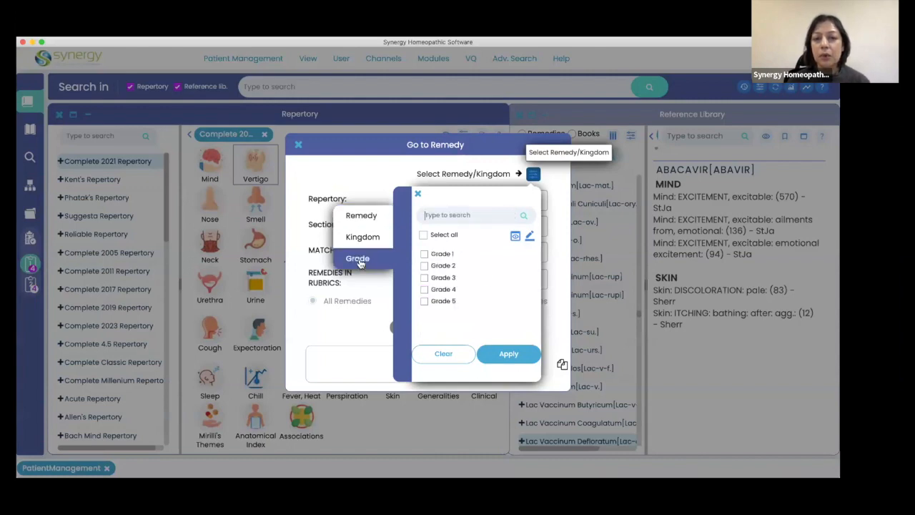
{"action": "left_click", "coordinate": [441, 291]}
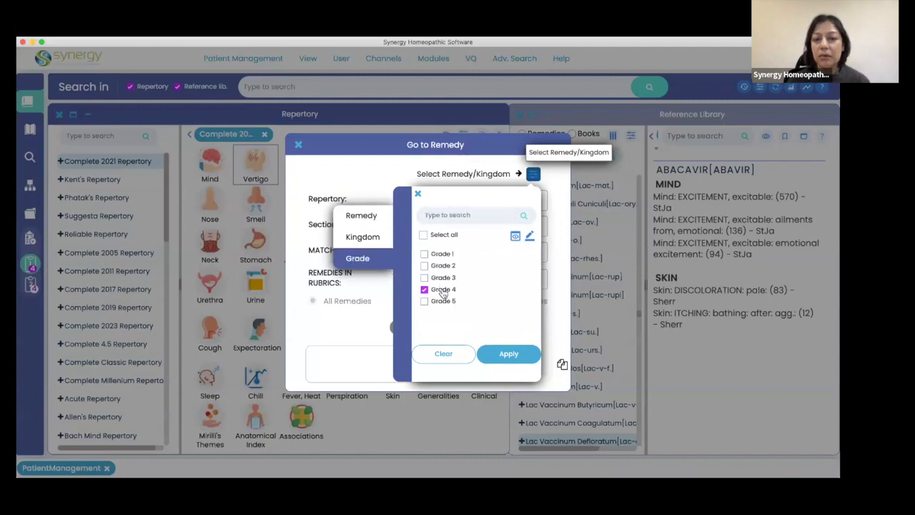
{"action": "left_click", "coordinate": [514, 354]}
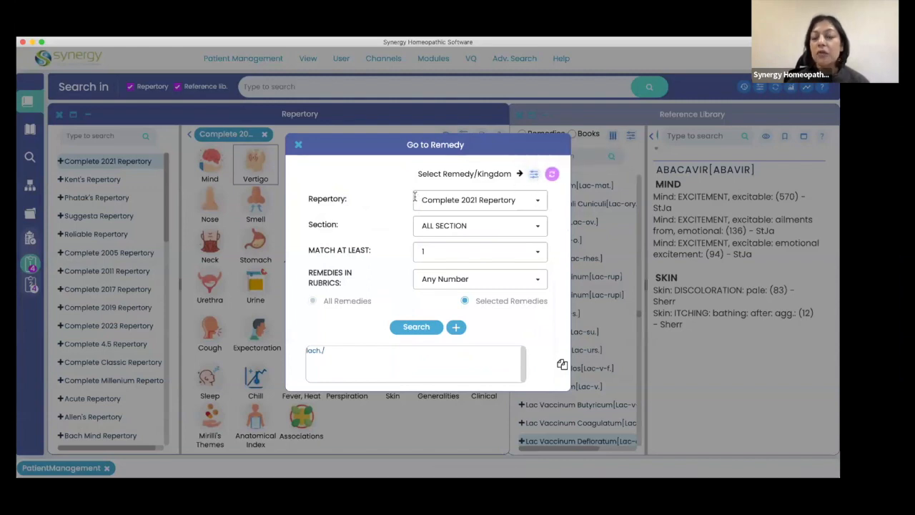
Search the HEAD section of the Reliable Repertory for the selected remedy lach., and minimise the results window.
{"action": "left_click", "coordinate": [537, 201]}
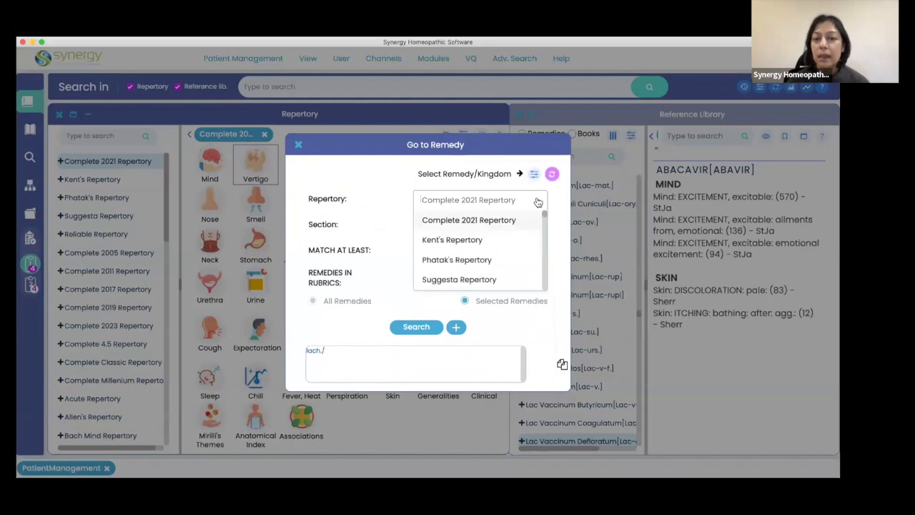
{"action": "scroll", "coordinate": [460, 267], "scroll_direction": "down", "scroll_amount": 3}
{"action": "left_click", "coordinate": [466, 234]}
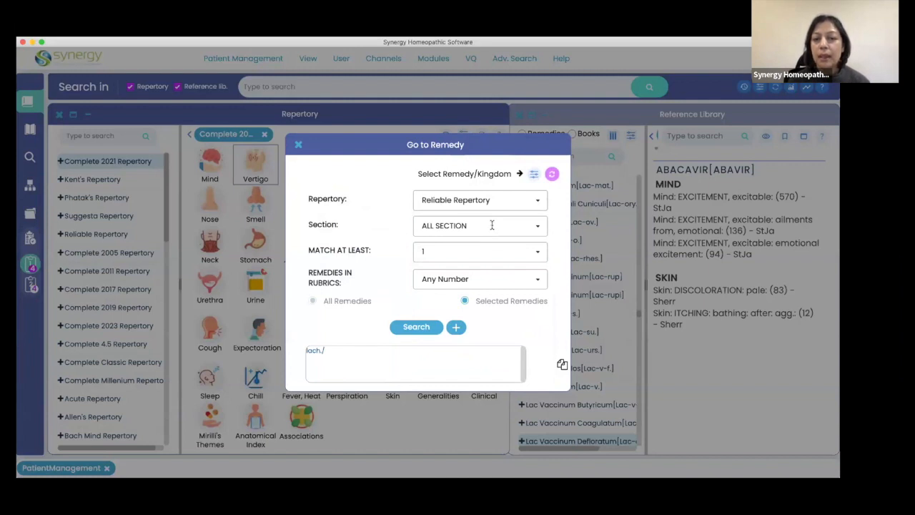
{"action": "left_click", "coordinate": [537, 228]}
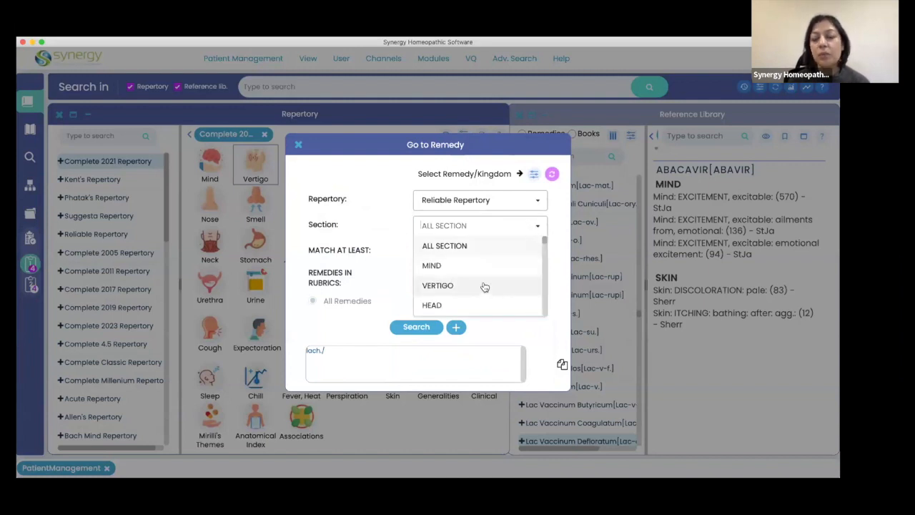
{"action": "scroll", "coordinate": [482, 286], "scroll_direction": "down", "scroll_amount": 2}
{"action": "left_click", "coordinate": [431, 276]}
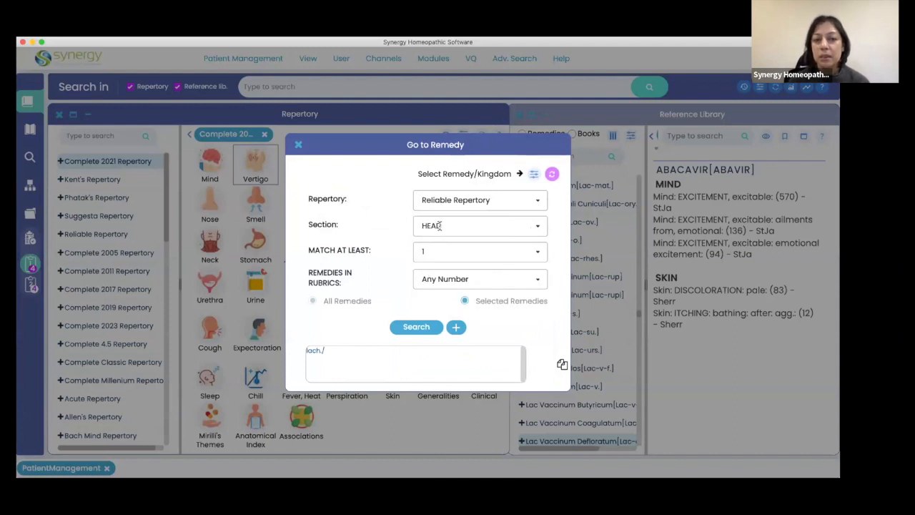
{"action": "left_click", "coordinate": [416, 327]}
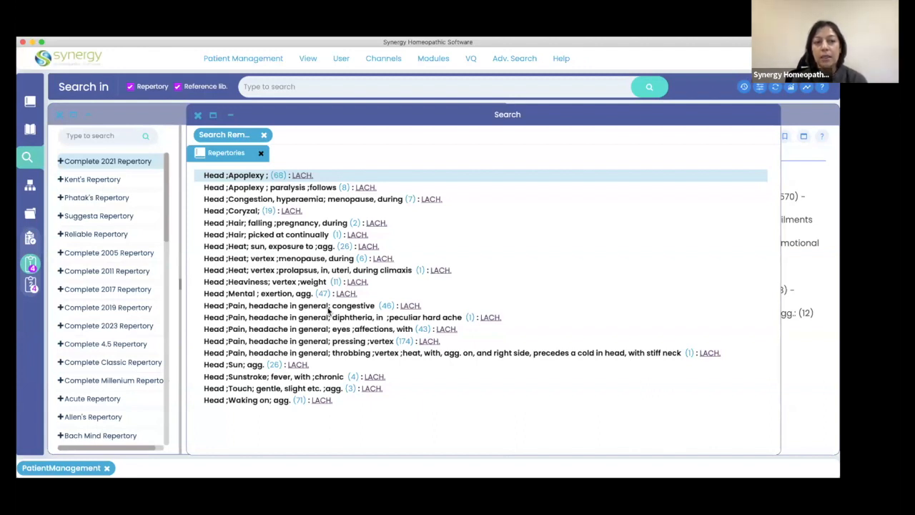
{"action": "left_click", "coordinate": [230, 115]}
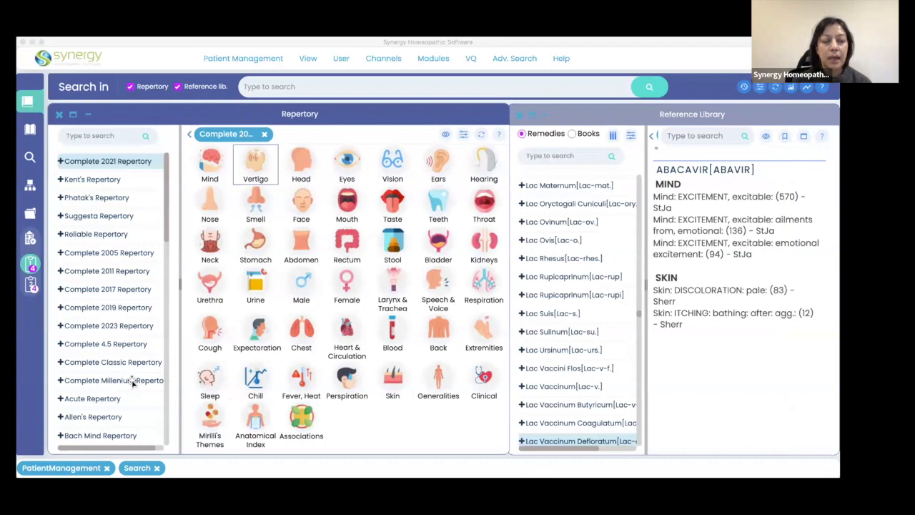
Look through the full list of repertories available in the Repertory window.
{"action": "left_click", "coordinate": [369, 116]}
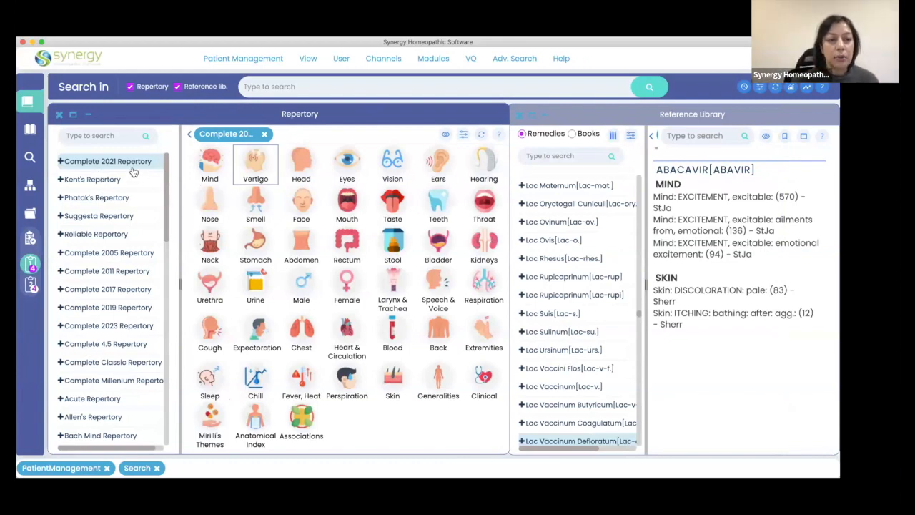
{"action": "scroll", "coordinate": [119, 418], "scroll_direction": "down", "scroll_amount": 15}
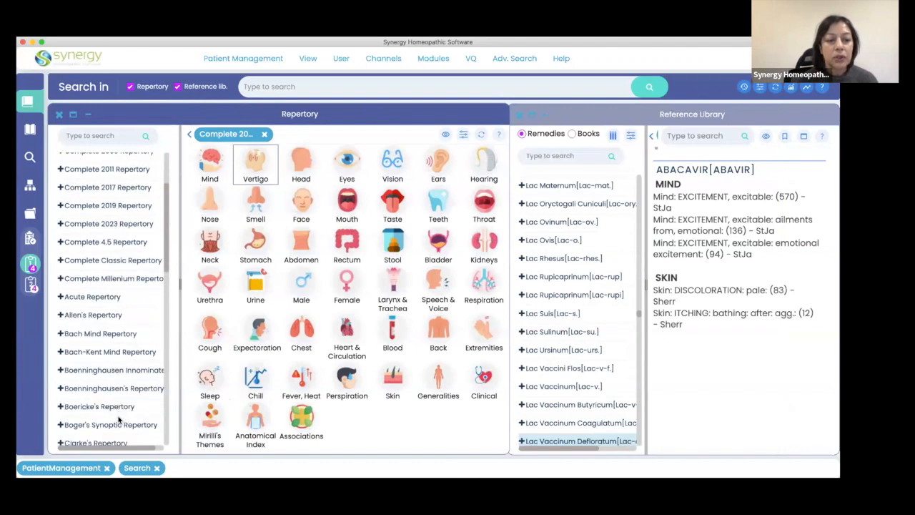
{"action": "scroll", "coordinate": [119, 419], "scroll_direction": "down", "scroll_amount": 3}
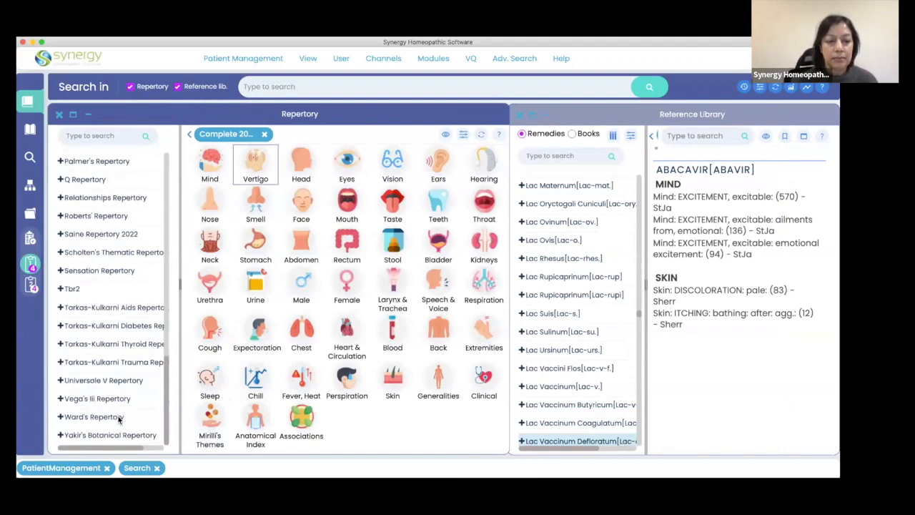
{"action": "scroll", "coordinate": [118, 419], "scroll_direction": "up", "scroll_amount": 15}
{"action": "scroll", "coordinate": [118, 419], "scroll_direction": "up", "scroll_amount": 5}
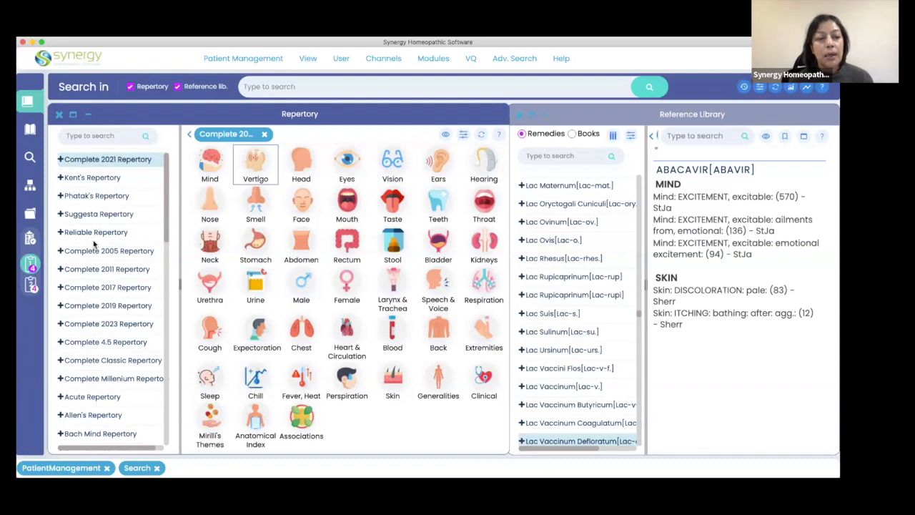
{"action": "scroll", "coordinate": [114, 386], "scroll_direction": "down", "scroll_amount": 5}
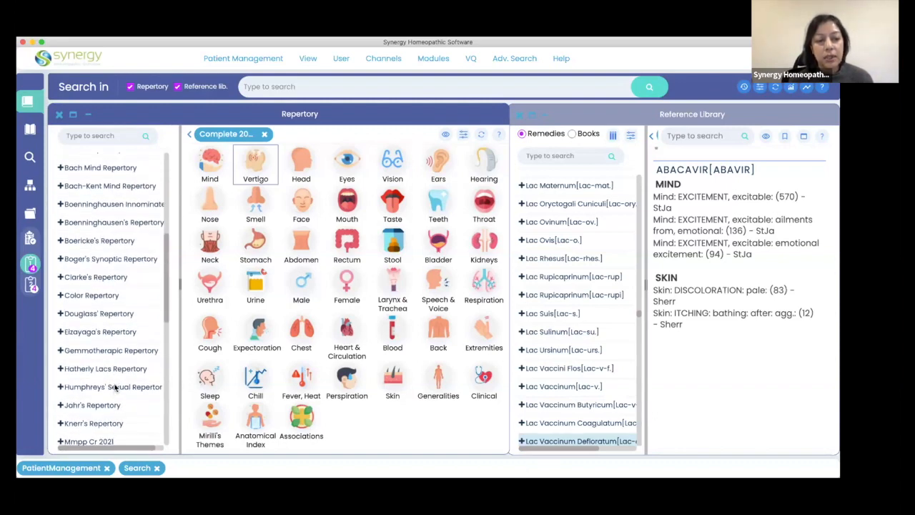
{"action": "scroll", "coordinate": [114, 387], "scroll_direction": "up", "scroll_amount": 5}
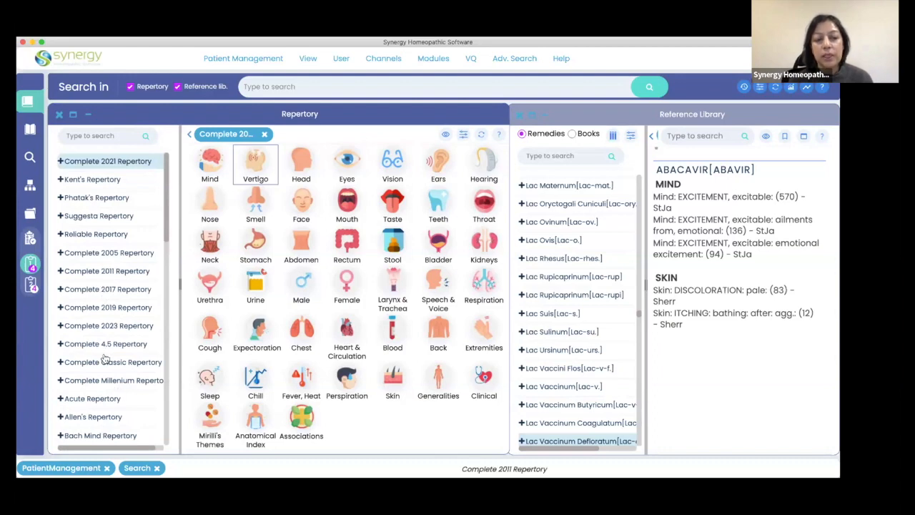
{"action": "scroll", "coordinate": [106, 372], "scroll_direction": "down", "scroll_amount": 4}
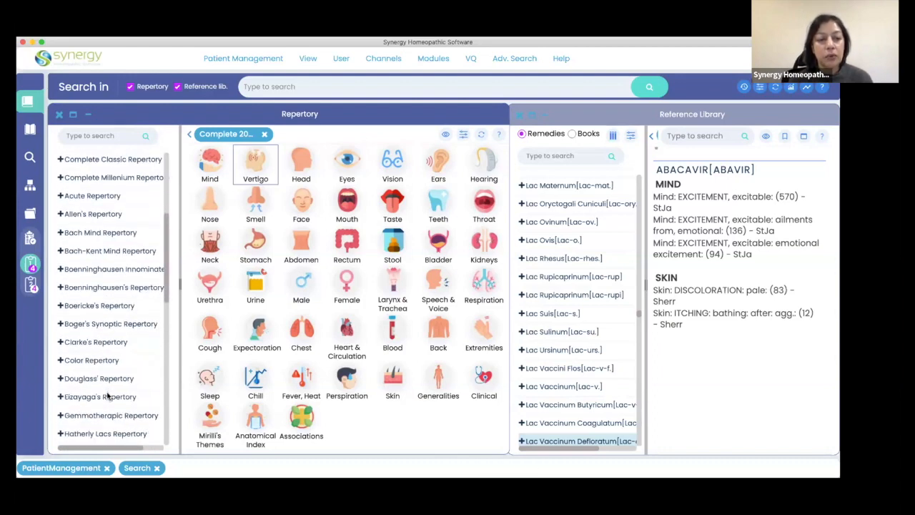
{"action": "scroll", "coordinate": [107, 396], "scroll_direction": "down", "scroll_amount": 5}
{"action": "scroll", "coordinate": [107, 397], "scroll_direction": "down", "scroll_amount": 4}
{"action": "scroll", "coordinate": [107, 396], "scroll_direction": "up", "scroll_amount": 10}
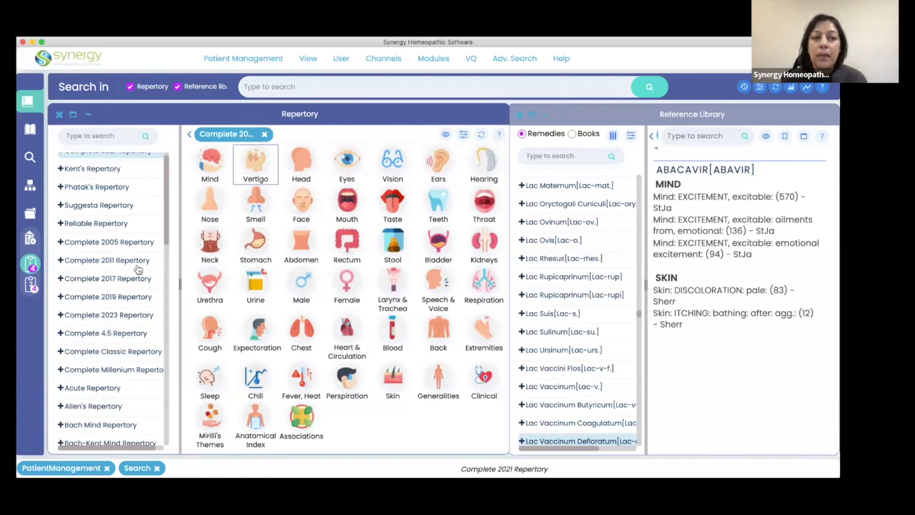
Open the list for showing or hiding repertories from the system in the repertory preferences.
{"action": "left_click", "coordinate": [342, 59]}
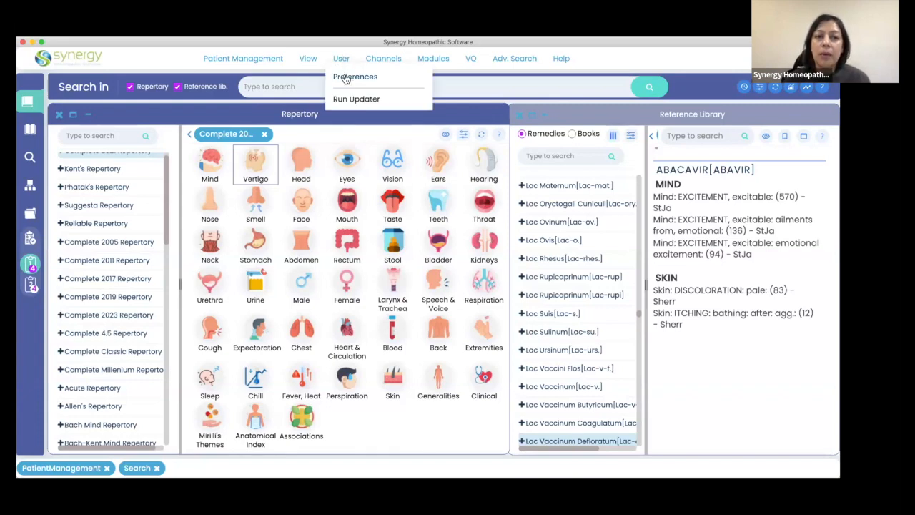
{"action": "left_click", "coordinate": [346, 78]}
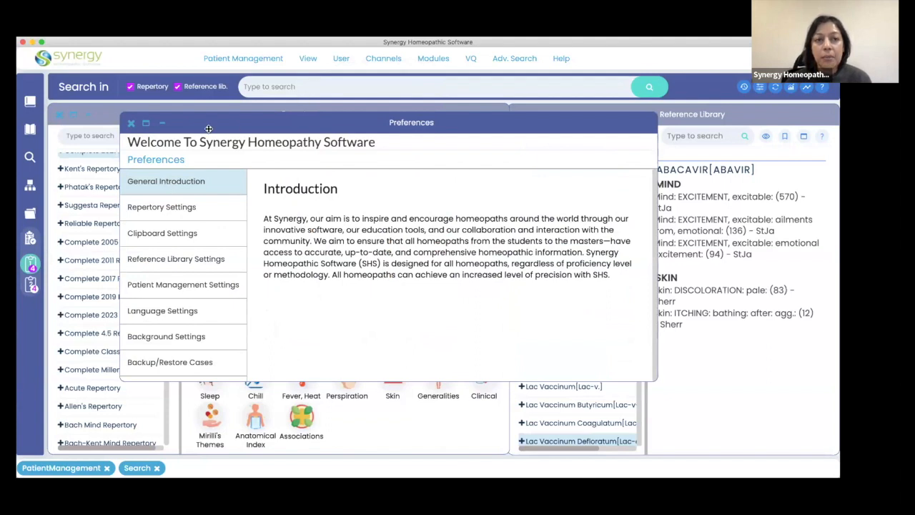
{"action": "left_click", "coordinate": [155, 208]}
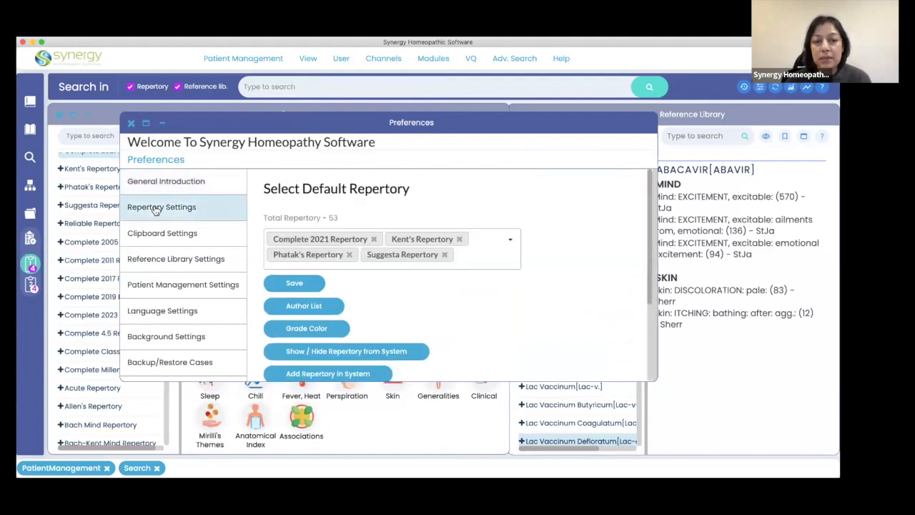
{"action": "scroll", "coordinate": [449, 328], "scroll_direction": "down", "scroll_amount": 2}
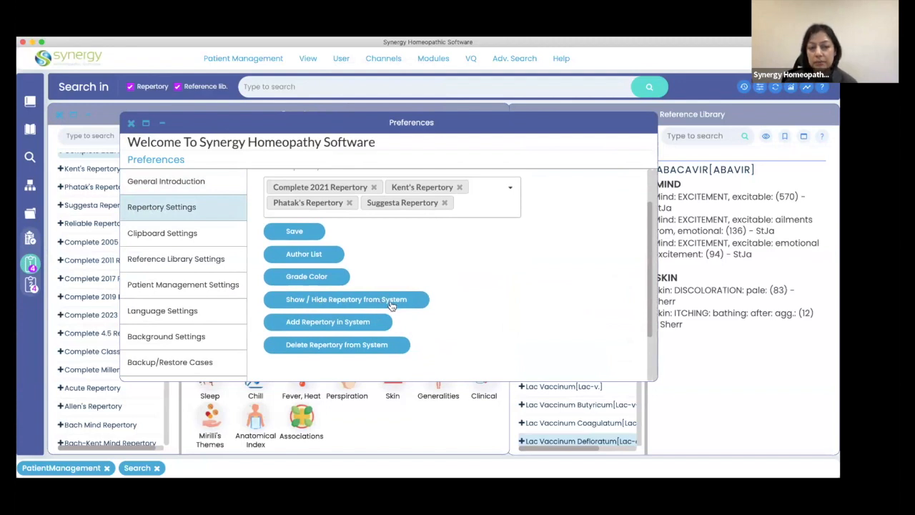
{"action": "left_click", "coordinate": [319, 301]}
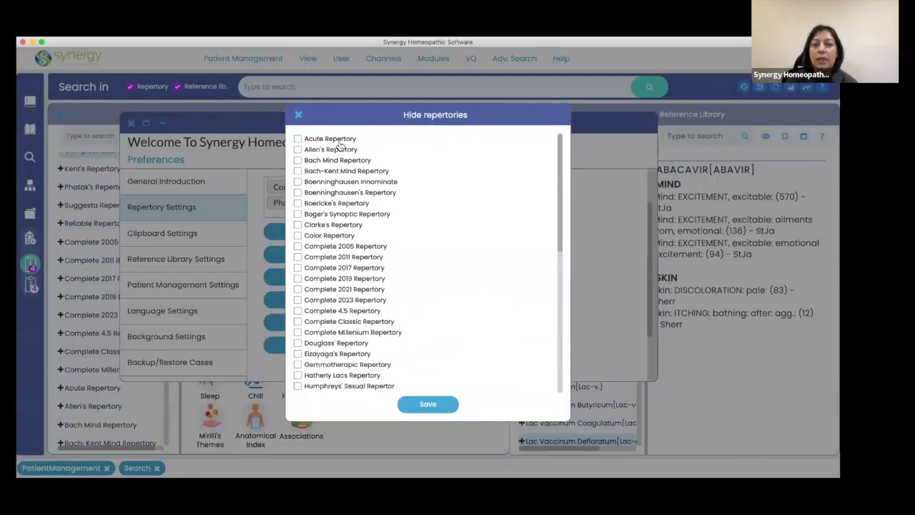
Mark Clarke's Repertory, Color Repertory and Boenninghausen Innominate as hidden and save the selection.
{"action": "scroll", "coordinate": [350, 229], "scroll_direction": "down", "scroll_amount": 3}
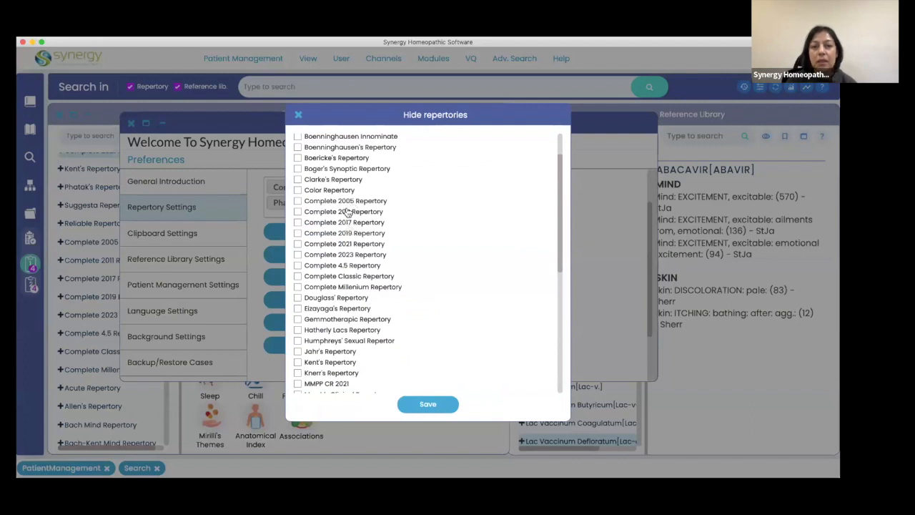
{"action": "scroll", "coordinate": [350, 285], "scroll_direction": "down", "scroll_amount": 10}
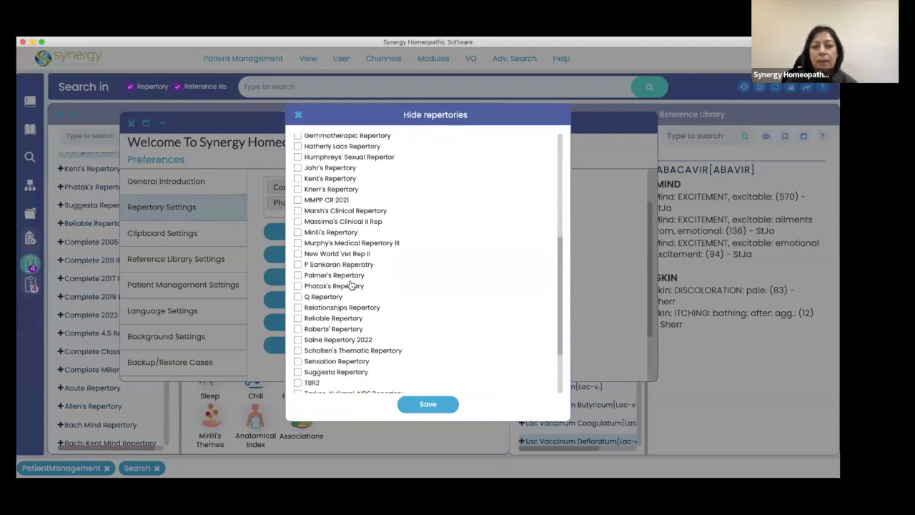
{"action": "scroll", "coordinate": [351, 285], "scroll_direction": "up", "scroll_amount": 12}
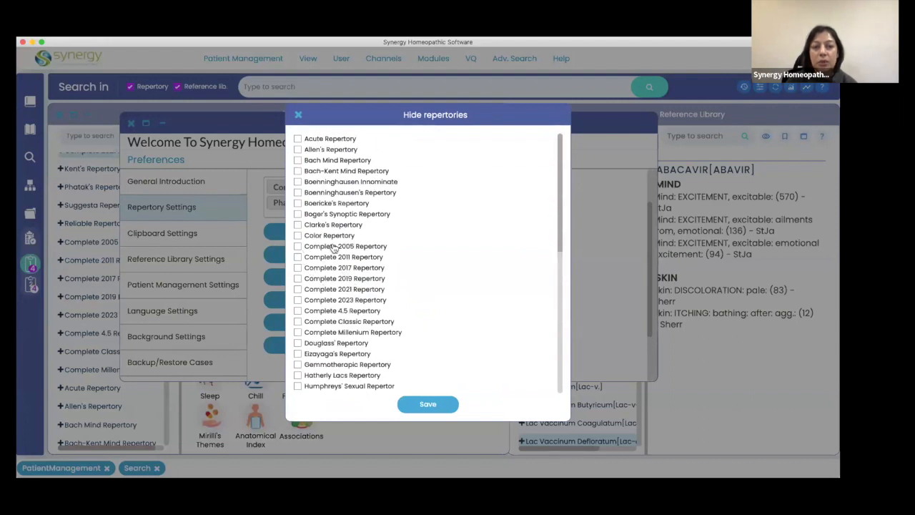
{"action": "left_click", "coordinate": [297, 224]}
{"action": "left_click", "coordinate": [298, 235]}
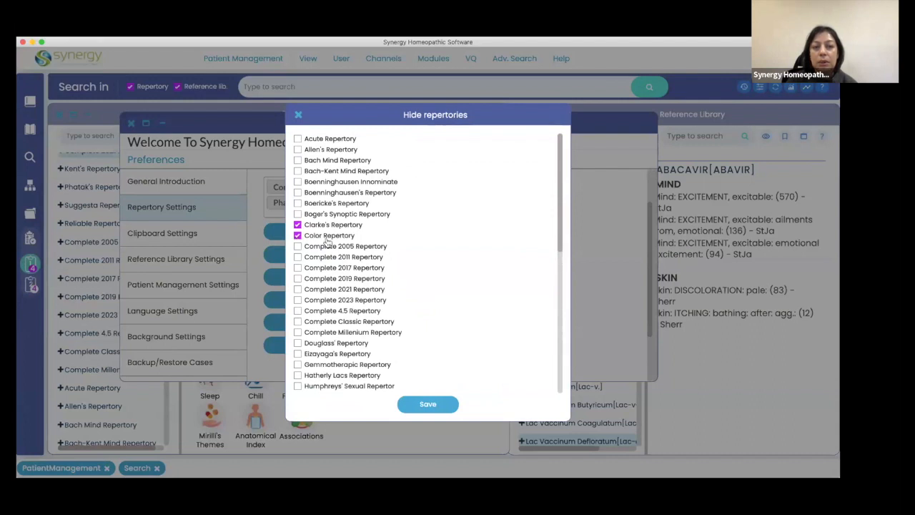
{"action": "left_click", "coordinate": [297, 182]}
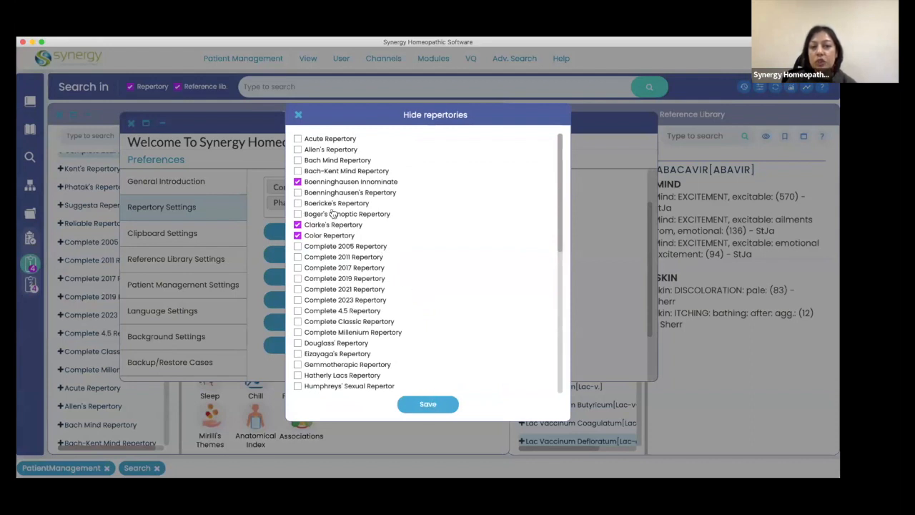
{"action": "left_click", "coordinate": [427, 405]}
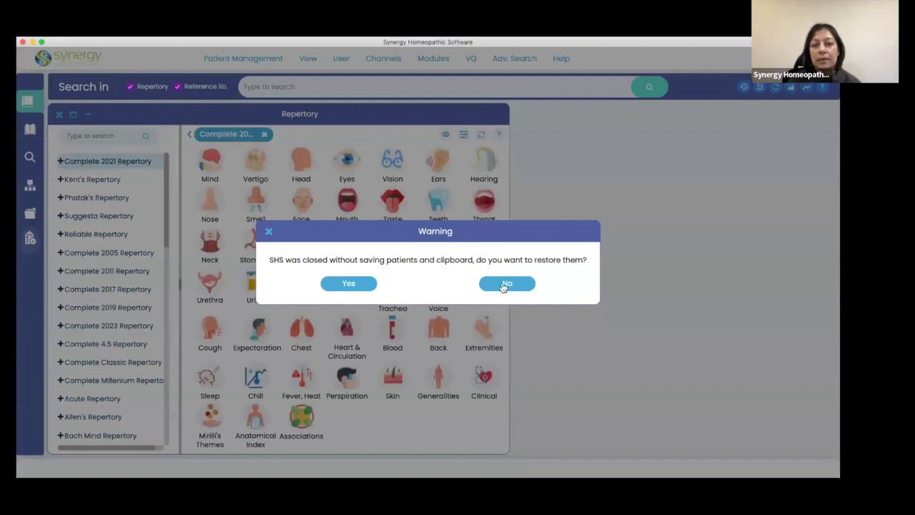
Restore the unsaved patients and clipboard, minimise the patient window, and check the repertory list for the hidden repertories.
{"action": "left_click", "coordinate": [348, 283]}
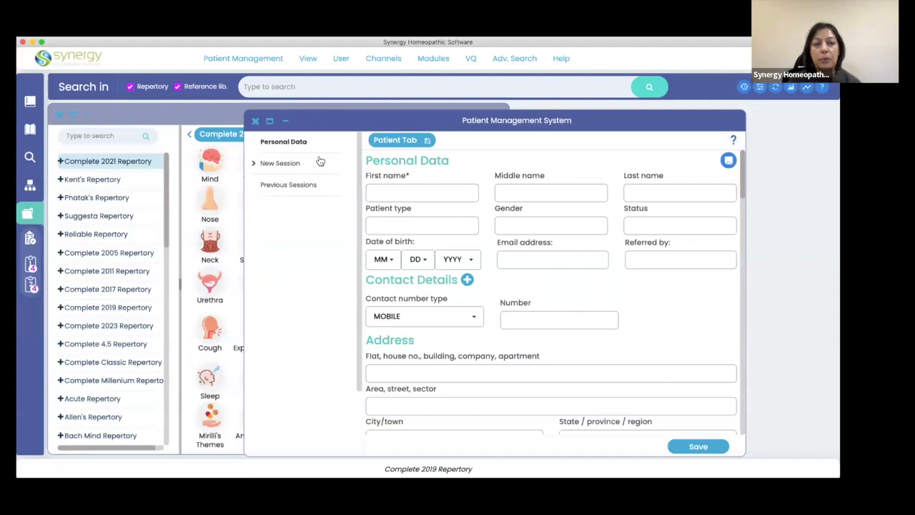
{"action": "left_click", "coordinate": [286, 121]}
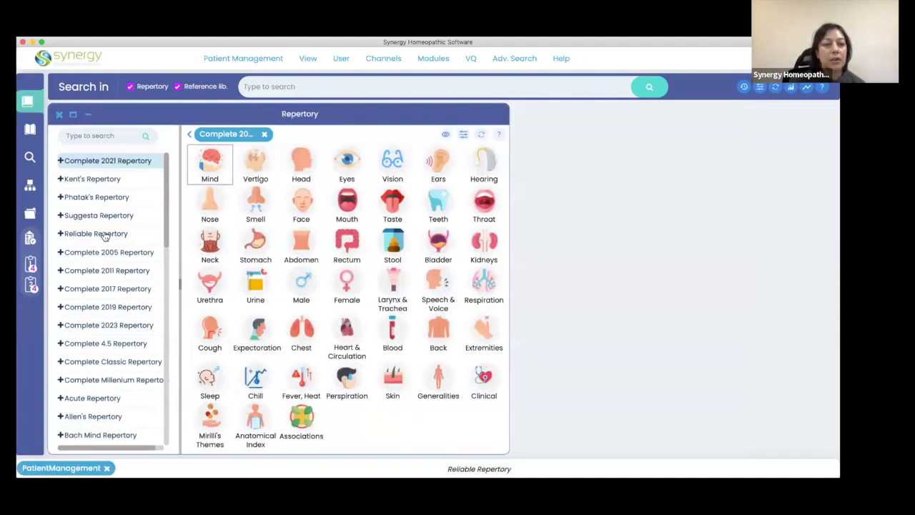
{"action": "scroll", "coordinate": [104, 237], "scroll_direction": "down", "scroll_amount": 3}
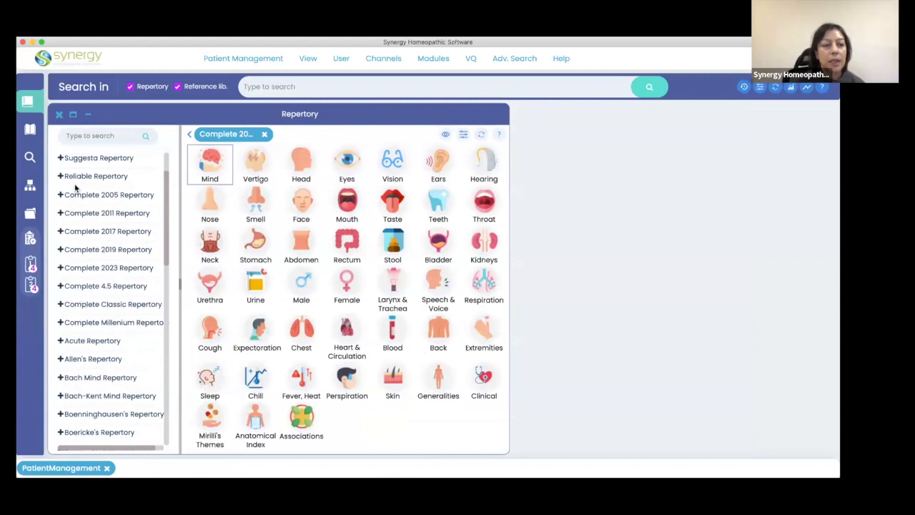
{"action": "scroll", "coordinate": [92, 335], "scroll_direction": "down", "scroll_amount": 7}
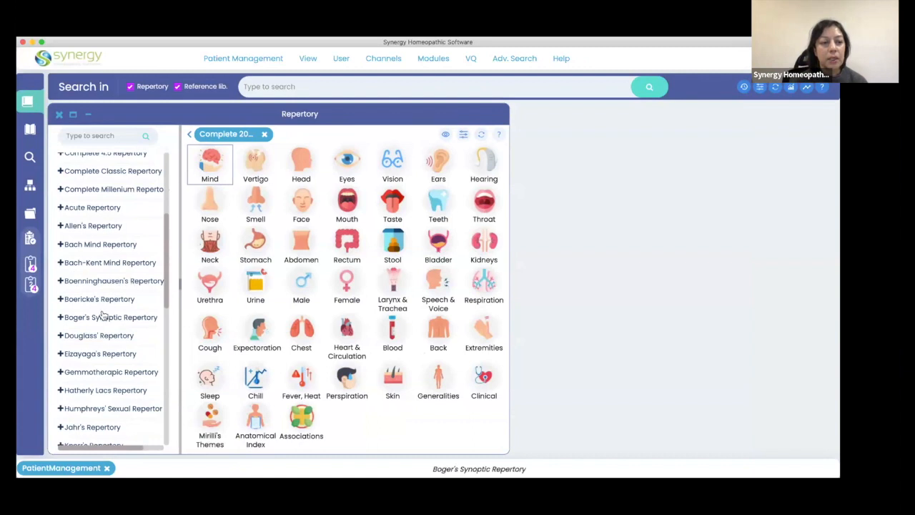
{"action": "scroll", "coordinate": [101, 315], "scroll_direction": "down", "scroll_amount": 2}
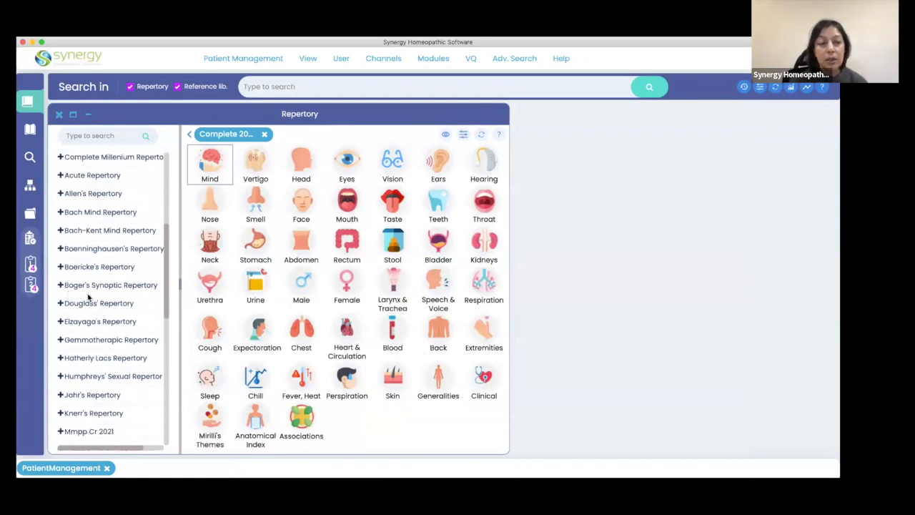
{"action": "scroll", "coordinate": [82, 349], "scroll_direction": "down", "scroll_amount": 5}
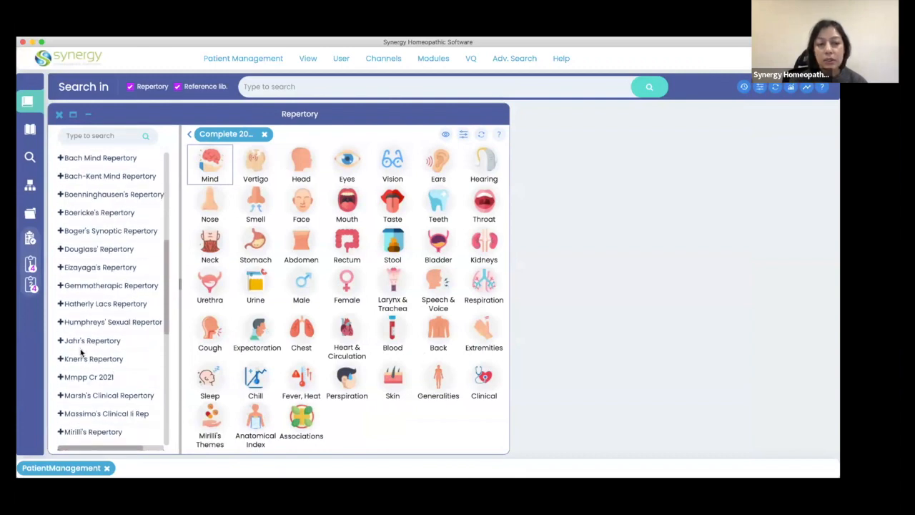
{"action": "scroll", "coordinate": [169, 189], "scroll_direction": "up", "scroll_amount": 10}
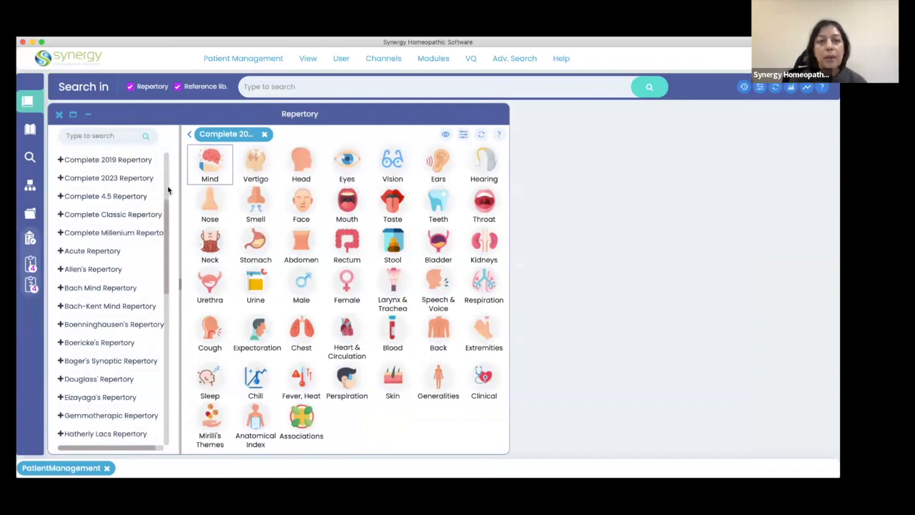
Unhide Boenninghausen Innominate, Clarke's Repertory and Color Repertory in the repertory settings and save the selection.
{"action": "left_click", "coordinate": [339, 58]}
{"action": "left_click", "coordinate": [347, 80]}
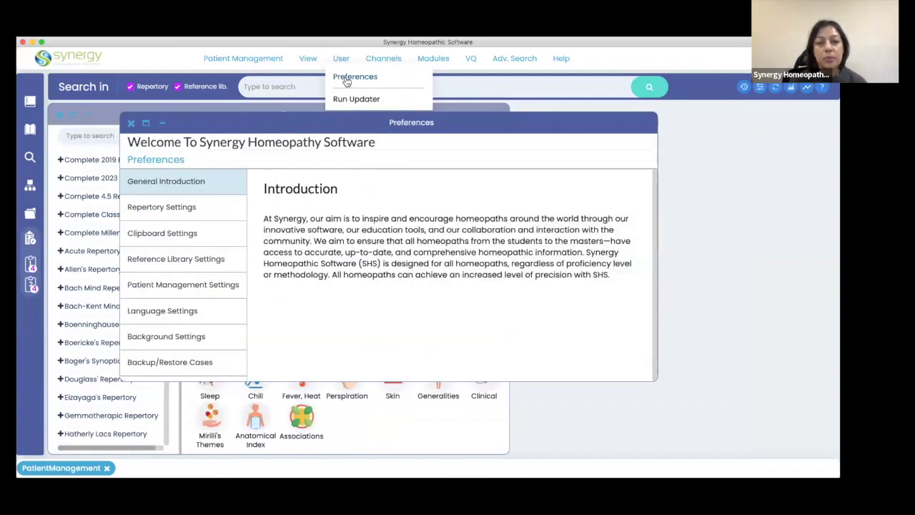
{"action": "left_click", "coordinate": [166, 209]}
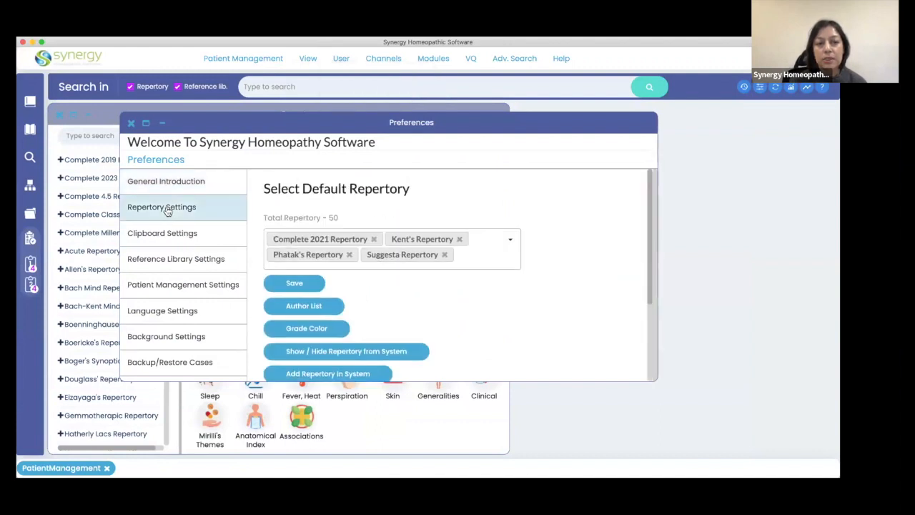
{"action": "left_click", "coordinate": [343, 352]}
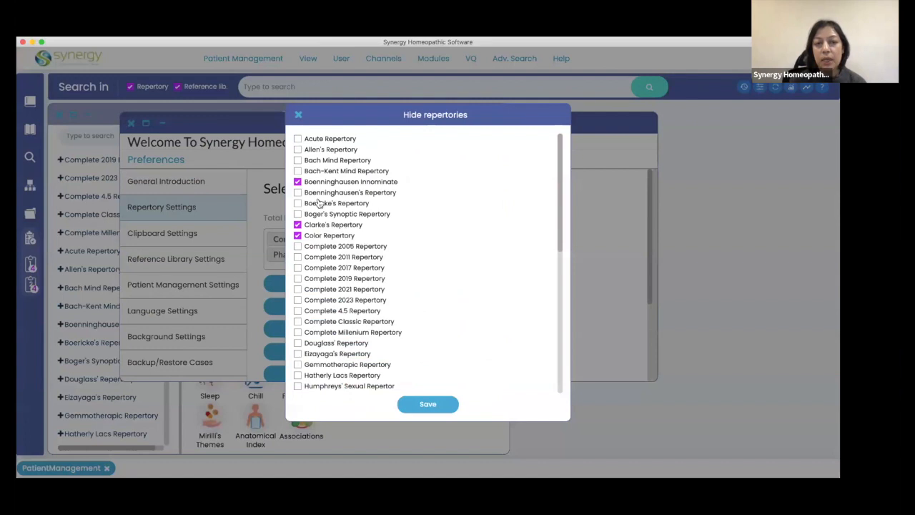
{"action": "left_click", "coordinate": [297, 236]}
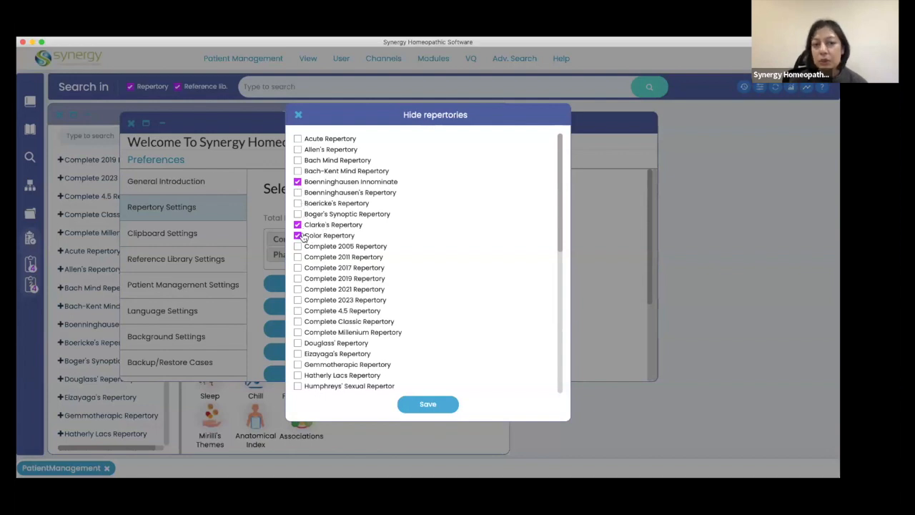
{"action": "left_click", "coordinate": [298, 181]}
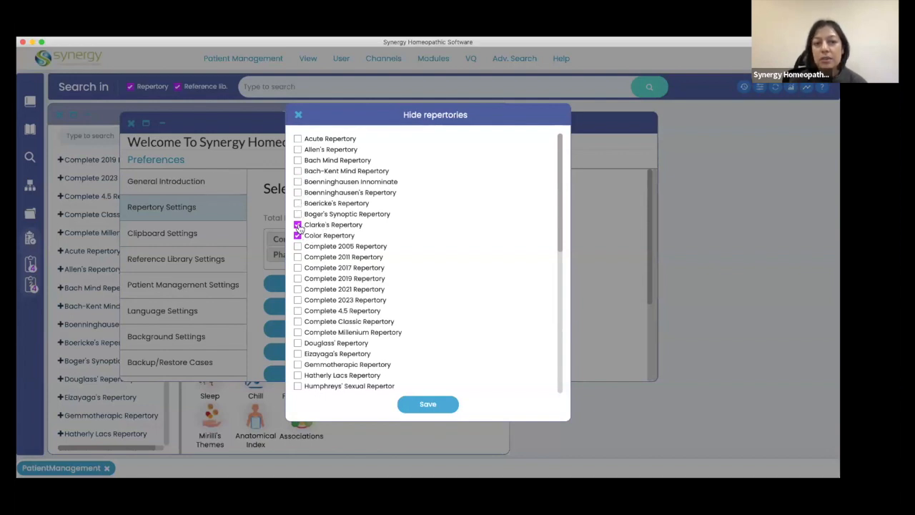
{"action": "left_click", "coordinate": [298, 225]}
{"action": "left_click", "coordinate": [298, 235]}
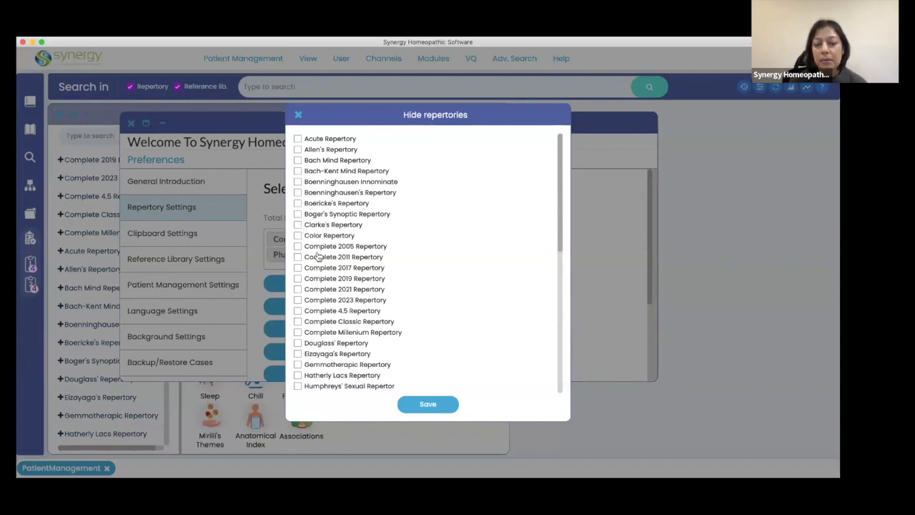
{"action": "left_click", "coordinate": [426, 403]}
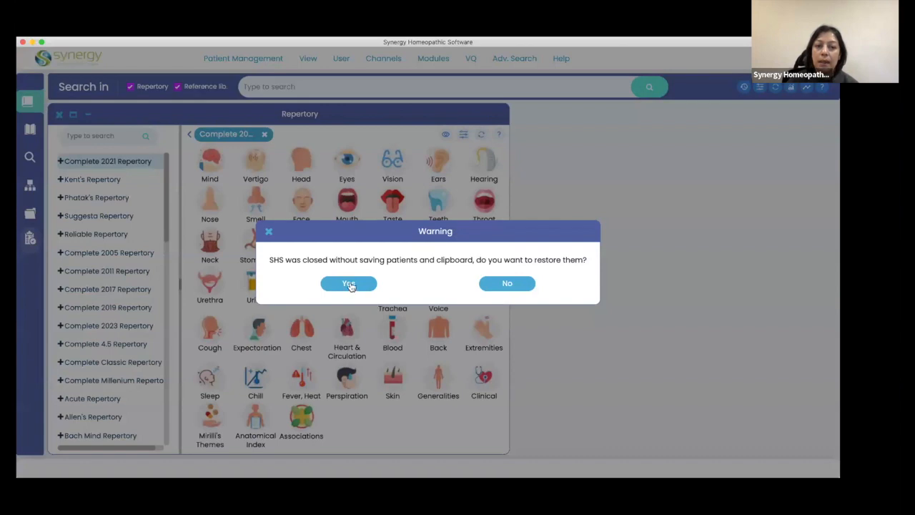
Restore the unsaved patients and clipboard, check the repertory list for the unhidden repertories, and minimise the patient window.
{"action": "left_click", "coordinate": [349, 283]}
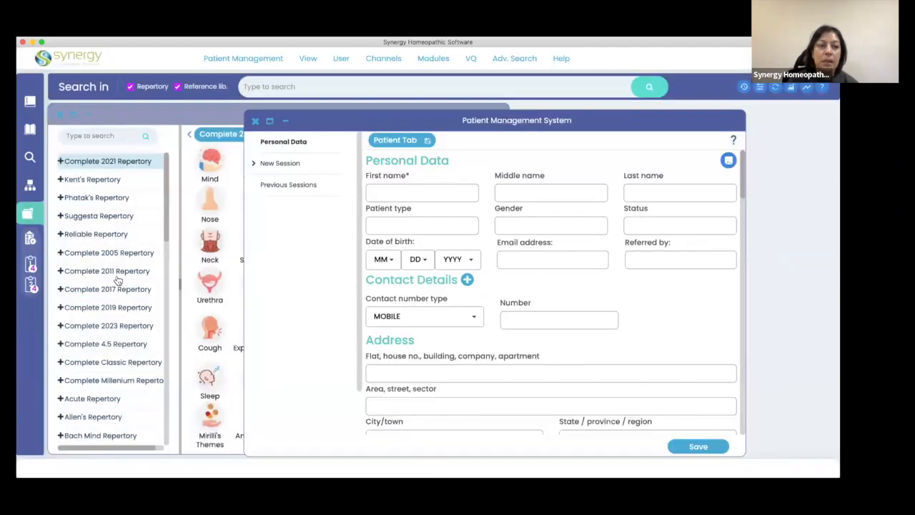
{"action": "scroll", "coordinate": [116, 274], "scroll_direction": "down", "scroll_amount": 10}
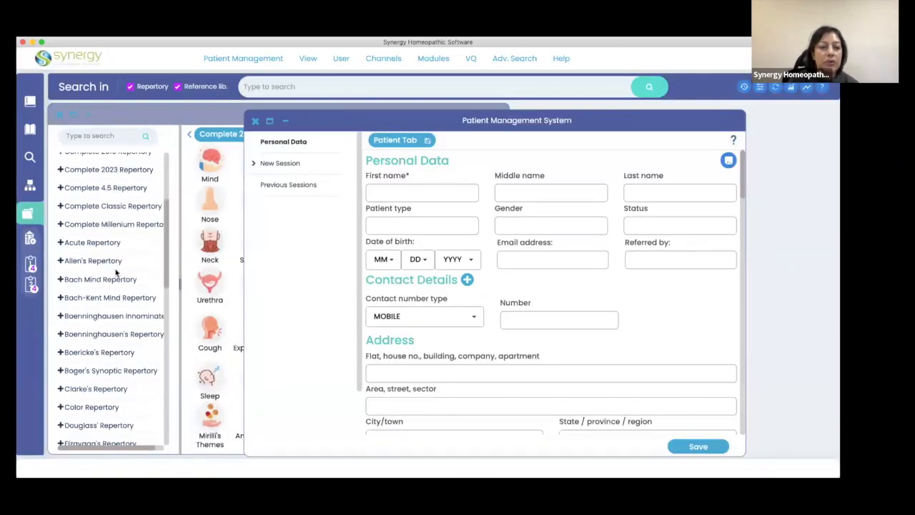
{"action": "scroll", "coordinate": [115, 272], "scroll_direction": "down", "scroll_amount": 4}
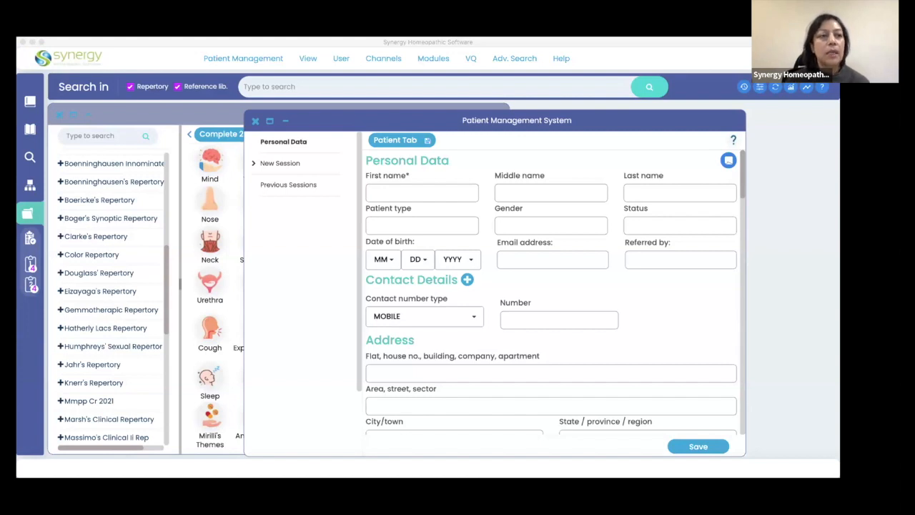
{"action": "left_click", "coordinate": [348, 380]}
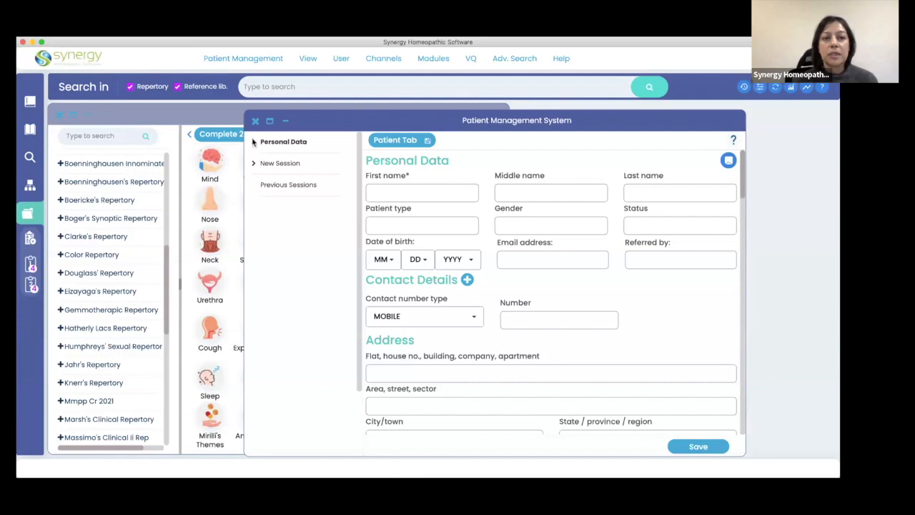
{"action": "left_click", "coordinate": [269, 121]}
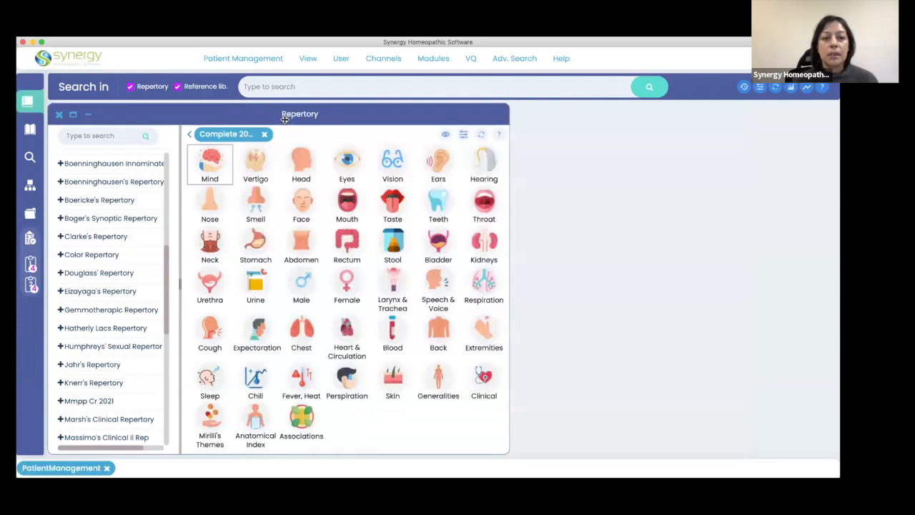
Open Clipboard 1, start limiting its view to multiple remedies from the Calc. column, and enlarge the remedy selection window.
{"action": "left_click", "coordinate": [31, 263]}
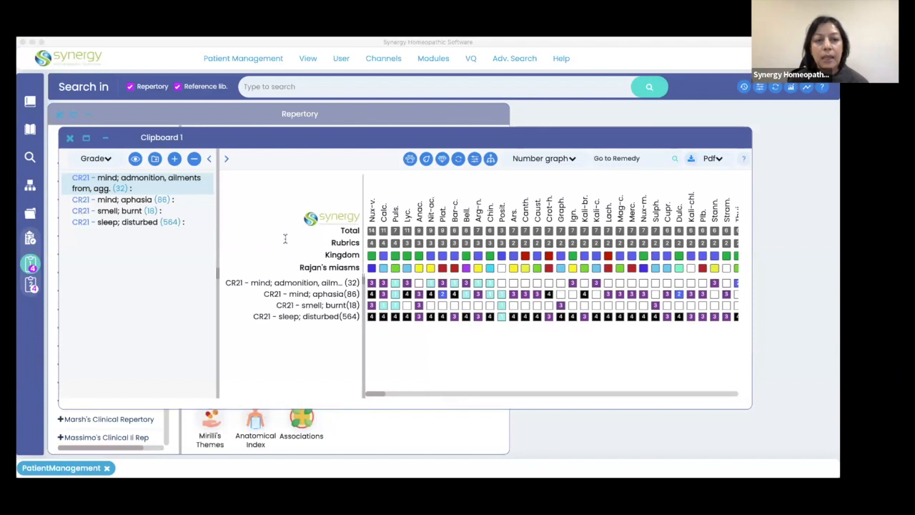
{"action": "left_click", "coordinate": [391, 203]}
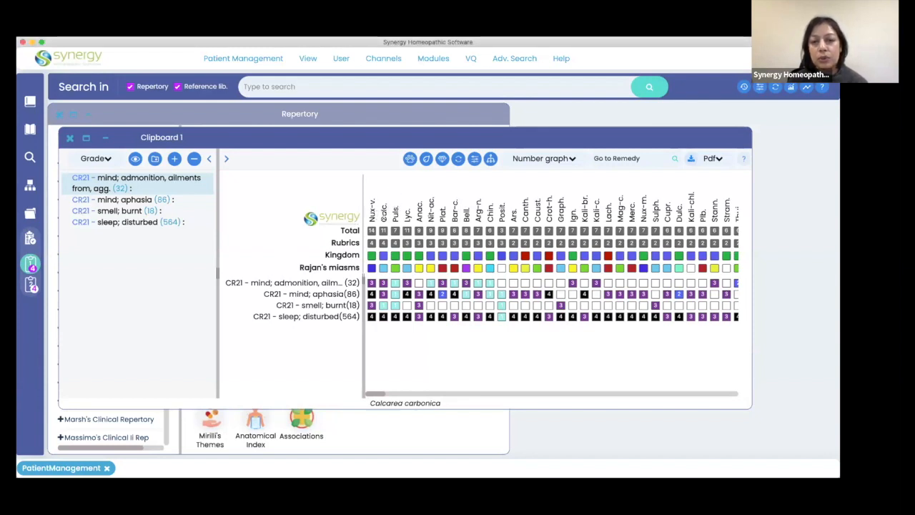
{"action": "right_click", "coordinate": [384, 213]}
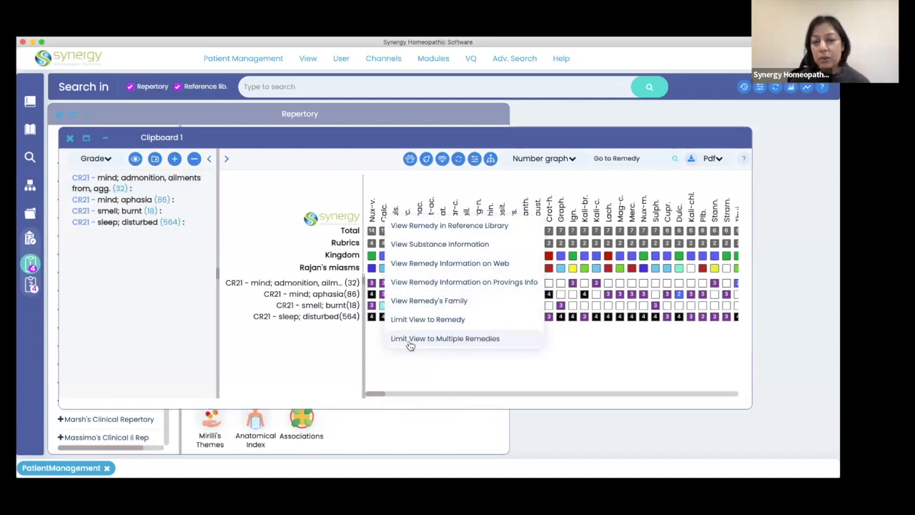
{"action": "left_click", "coordinate": [463, 340]}
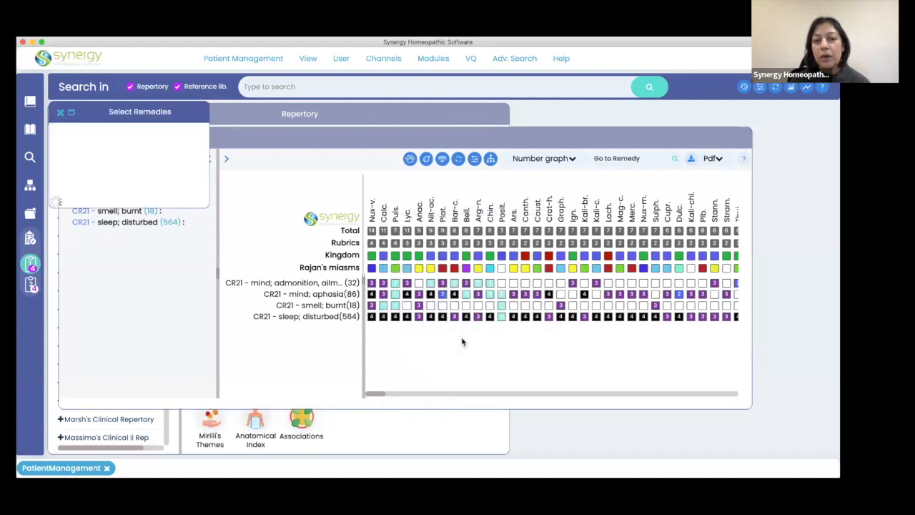
{"action": "left_click_drag", "start_coordinate": [188, 207], "coordinate": [200, 325]}
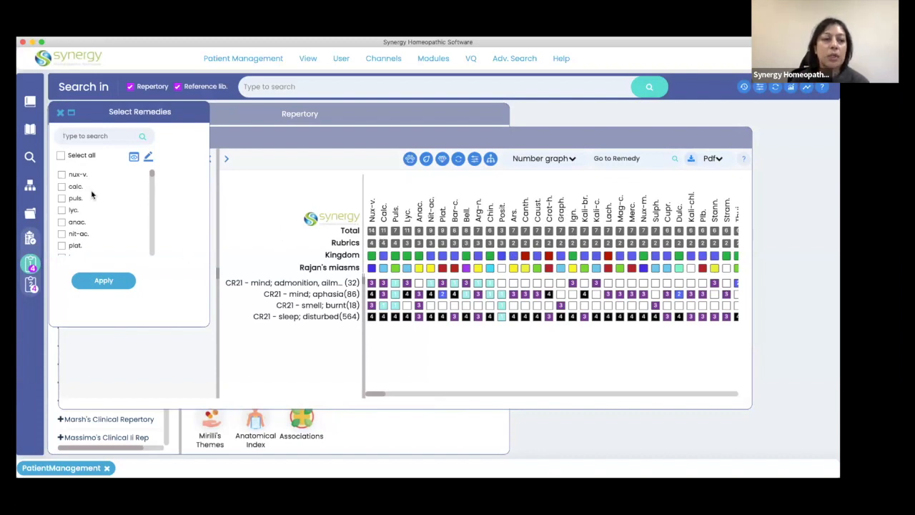
Limit the Clipboard 1 analysis to the remedies calc., puls., bar-c., bell., chin. and ars.
{"action": "scroll", "coordinate": [92, 196], "scroll_direction": "down", "scroll_amount": 1}
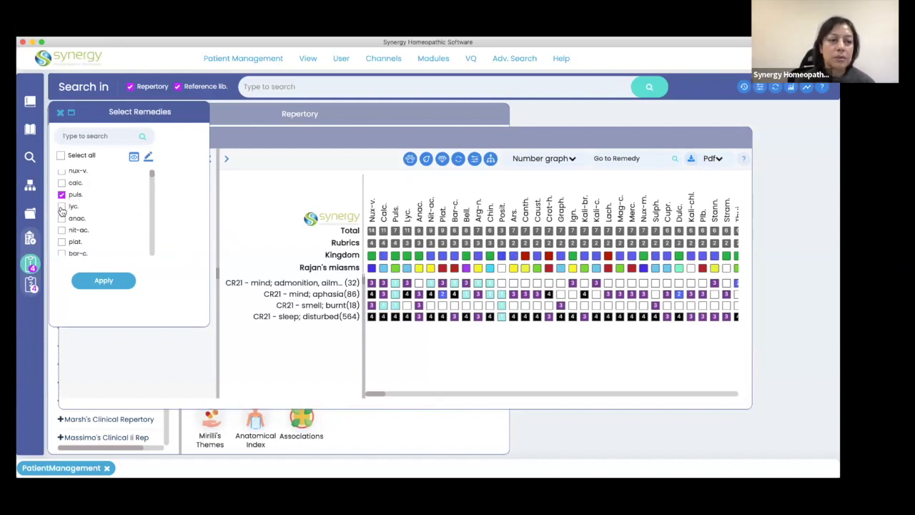
{"action": "left_click", "coordinate": [62, 183]}
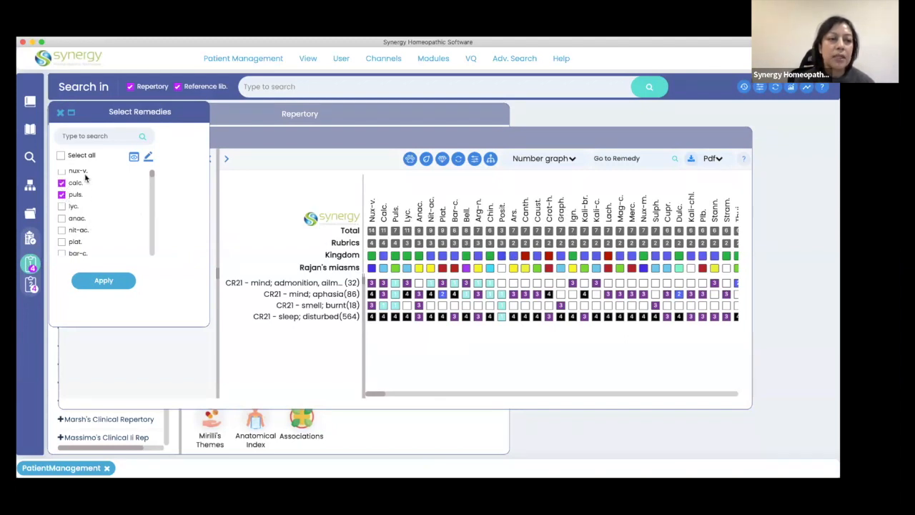
{"action": "scroll", "coordinate": [76, 235], "scroll_direction": "down", "scroll_amount": 3}
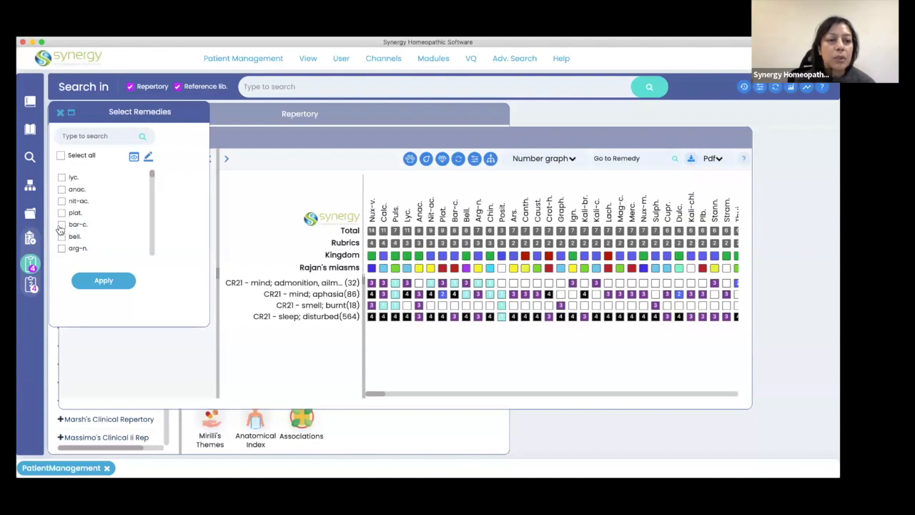
{"action": "left_click", "coordinate": [62, 225]}
{"action": "left_click", "coordinate": [61, 236]}
{"action": "scroll", "coordinate": [93, 236], "scroll_direction": "down", "scroll_amount": 6}
{"action": "left_click", "coordinate": [62, 213]}
{"action": "left_click", "coordinate": [61, 189]}
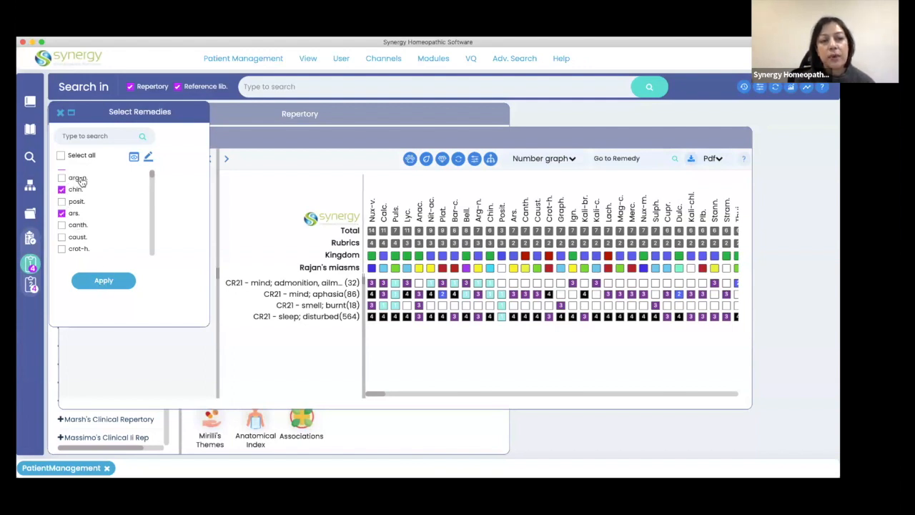
{"action": "scroll", "coordinate": [100, 215], "scroll_direction": "up", "scroll_amount": 3}
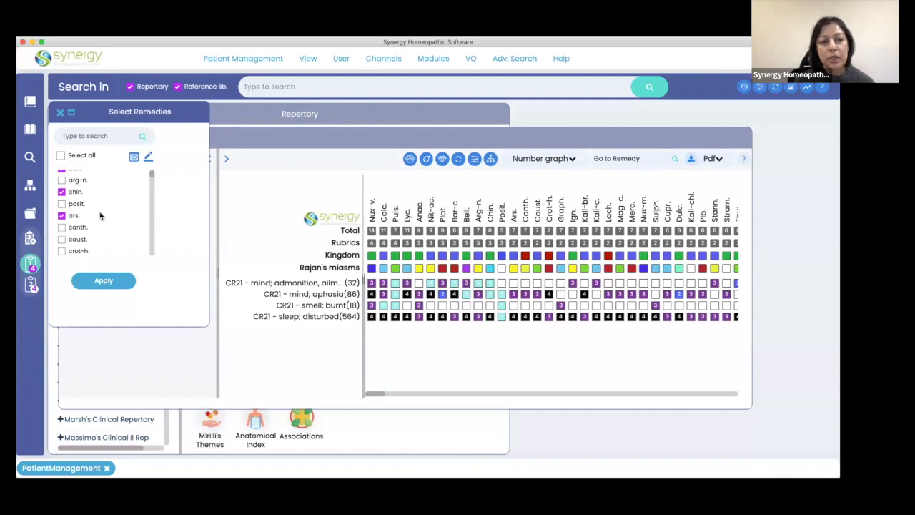
{"action": "scroll", "coordinate": [100, 216], "scroll_direction": "down", "scroll_amount": 1}
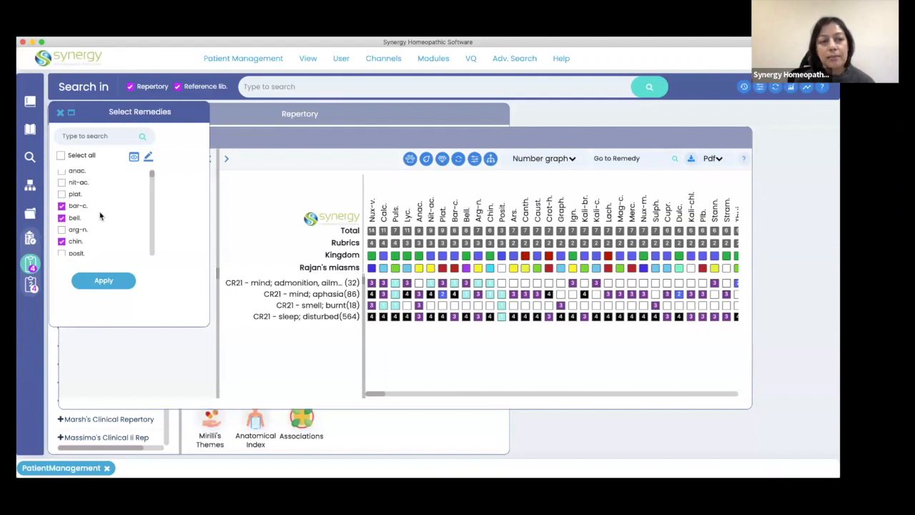
{"action": "left_click", "coordinate": [103, 280]}
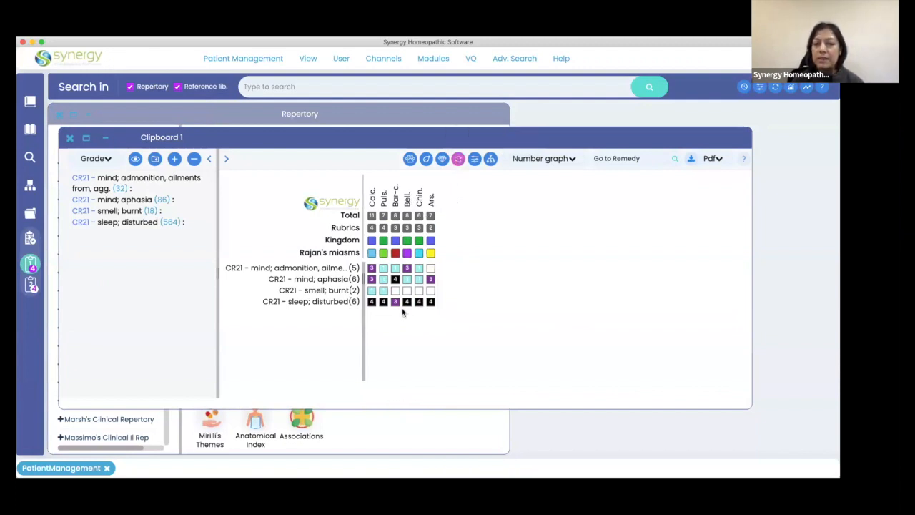
Clear the remedy filter applied to Clipboard 1, view the options available for the Calc. remedy, and dismiss them.
{"action": "left_click", "coordinate": [458, 161]}
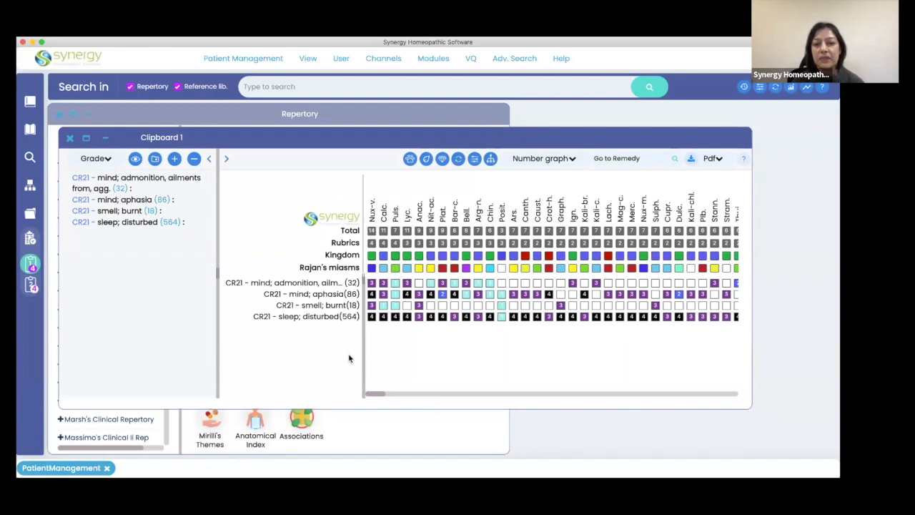
{"action": "left_click", "coordinate": [385, 213]}
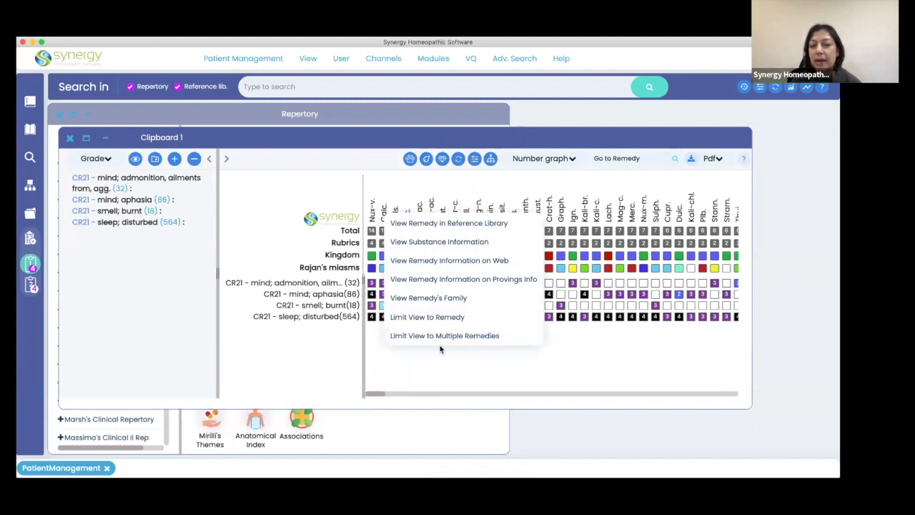
{"action": "left_click", "coordinate": [294, 372]}
Bring the Repertory window forward, open the Mind chapter of the Complete 2021 Repertory, and return to Clipboard 1.
{"action": "left_click", "coordinate": [138, 477]}
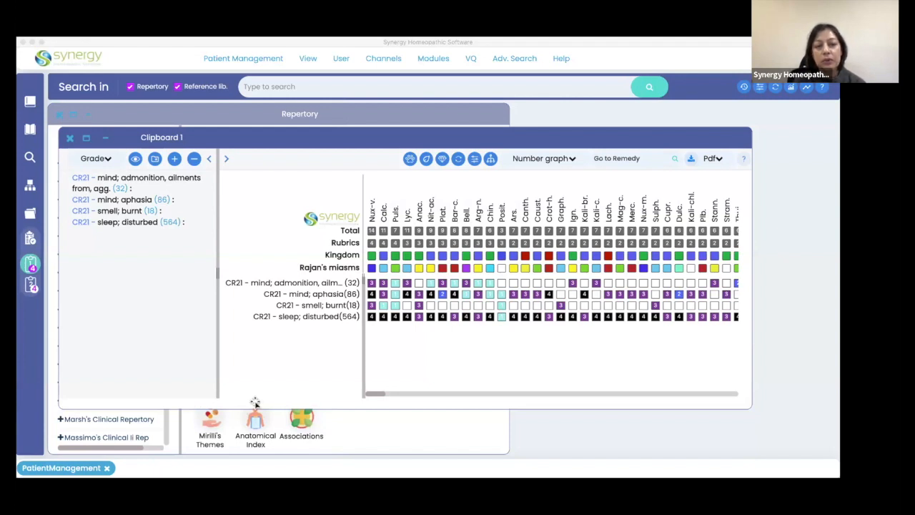
{"action": "left_click", "coordinate": [433, 441]}
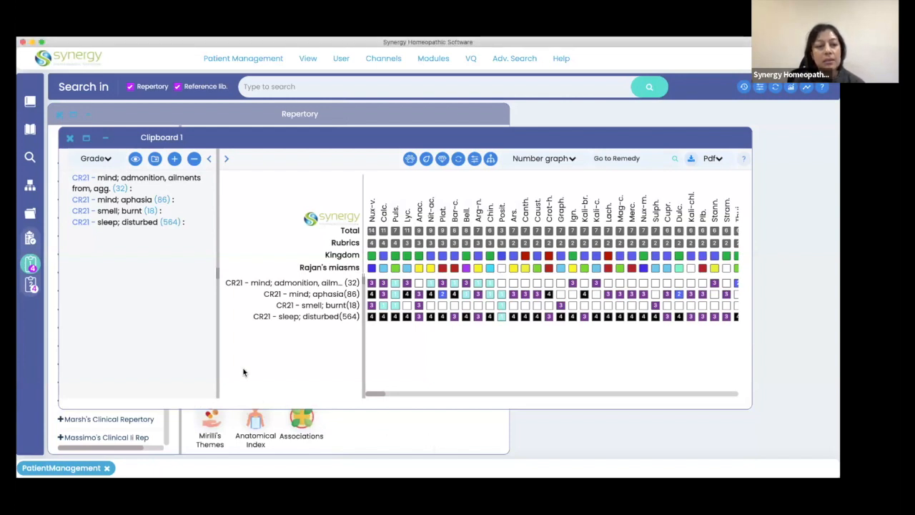
{"action": "left_click", "coordinate": [398, 429]}
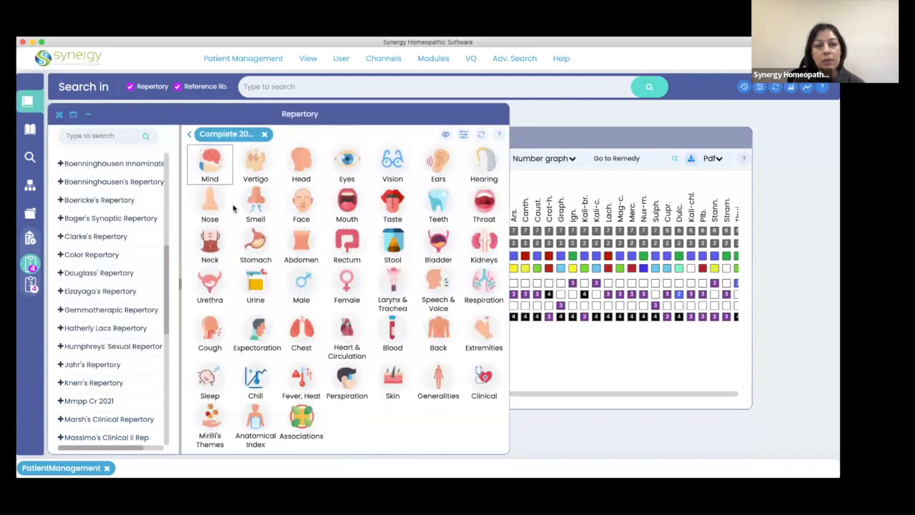
{"action": "left_click", "coordinate": [209, 158]}
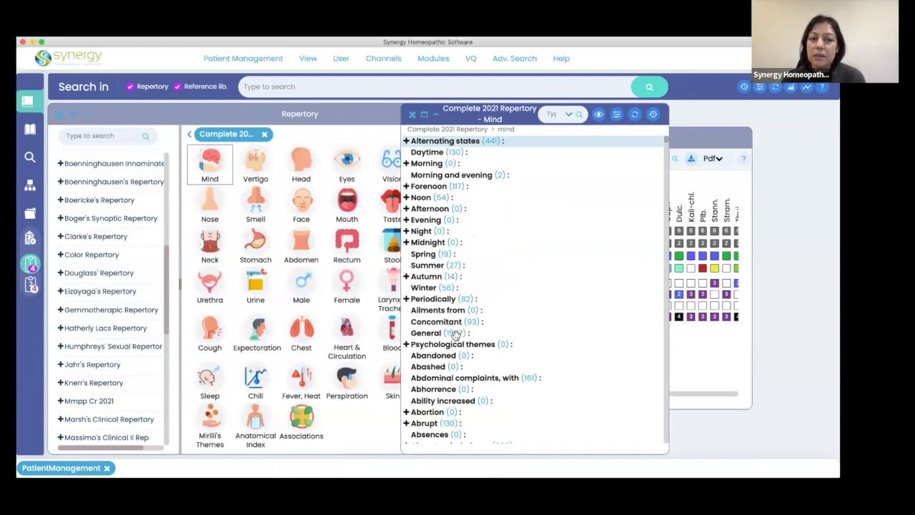
{"action": "left_click", "coordinate": [27, 263]}
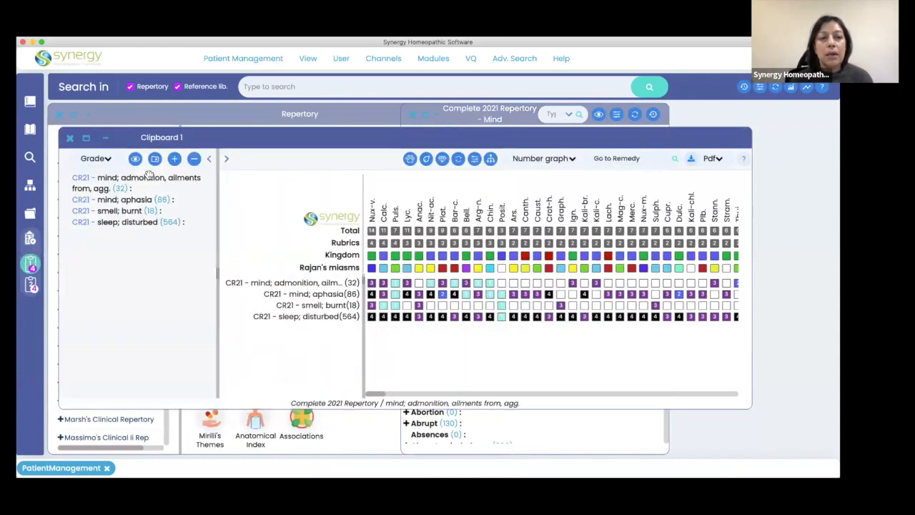
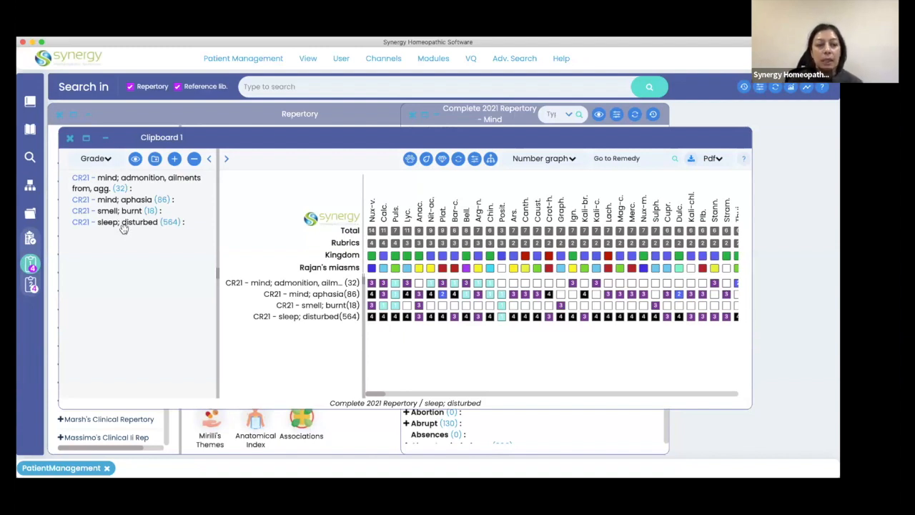
Search the repertories and reference library for "fear 4 dark".
{"action": "left_click", "coordinate": [278, 84]}
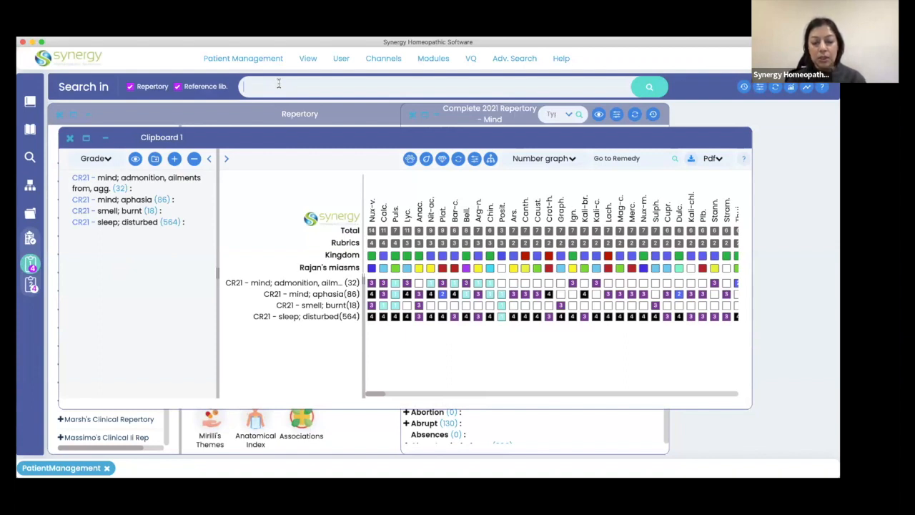
{"action": "type", "text": "fea"}
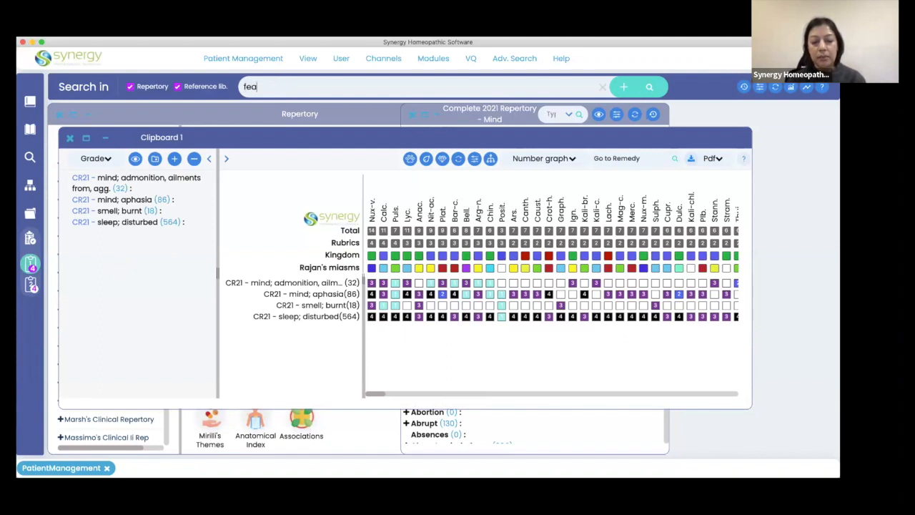
{"action": "type", "text": "r 4 dark"}
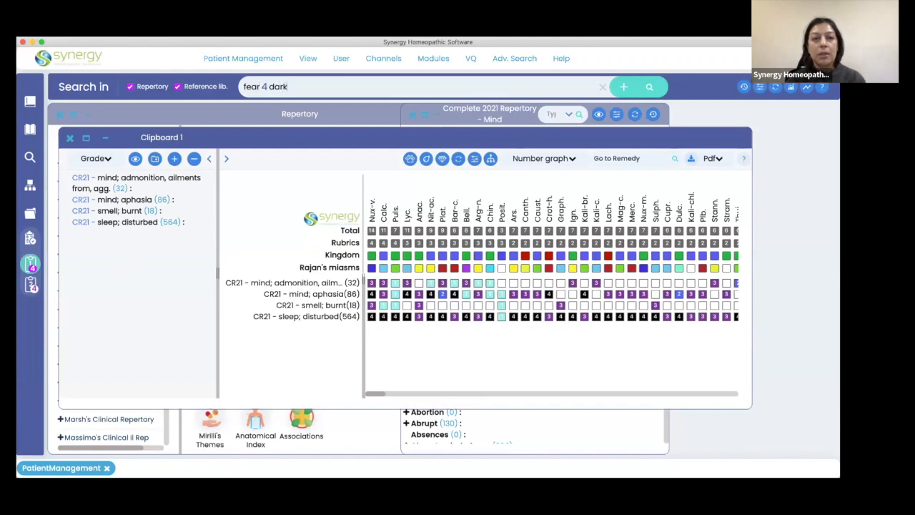
{"action": "key", "text": "Return"}
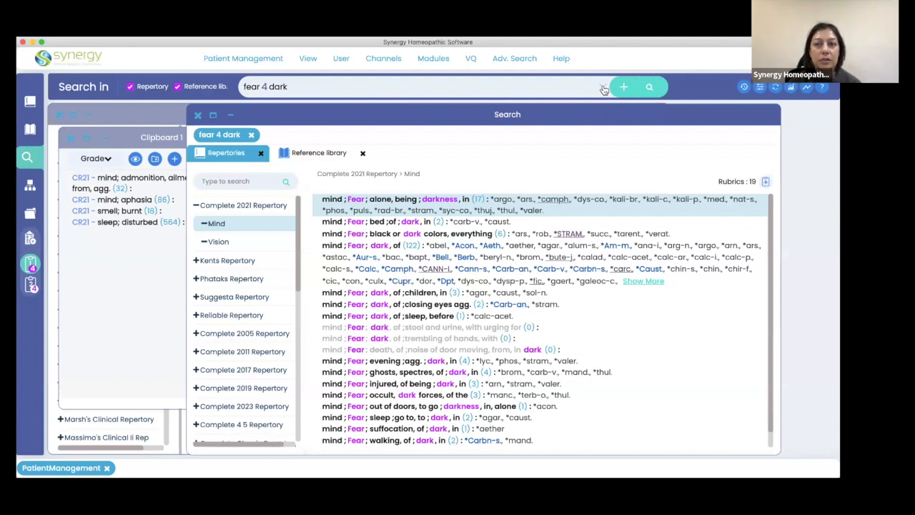
Replace the search text with "fear 4 poverty" and run the search.
{"action": "triple_click", "coordinate": [299, 86]}
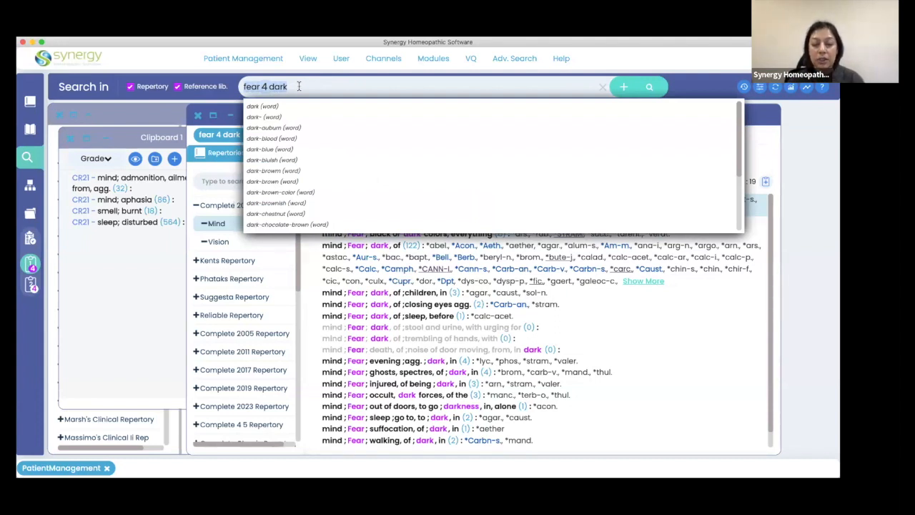
{"action": "key", "text": "BackSpace"}
{"action": "type", "text": "fear"}
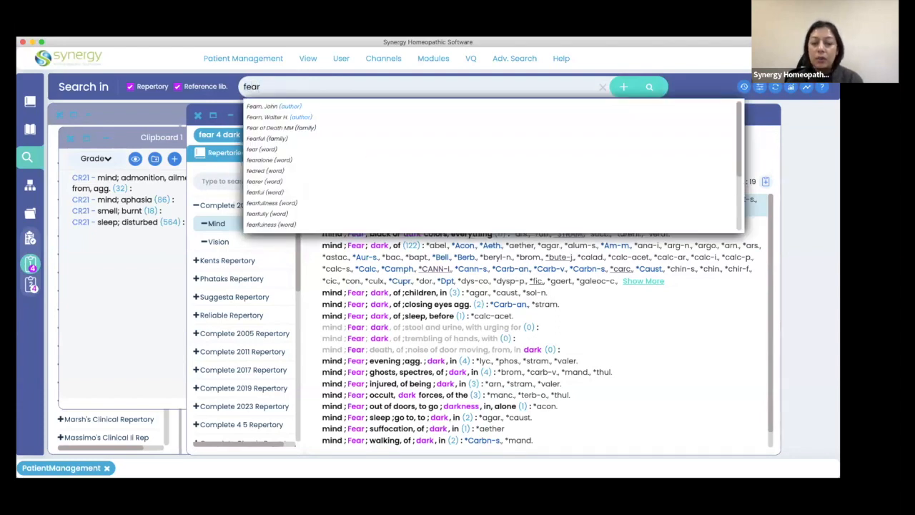
{"action": "type", "text": " 4 poverty"}
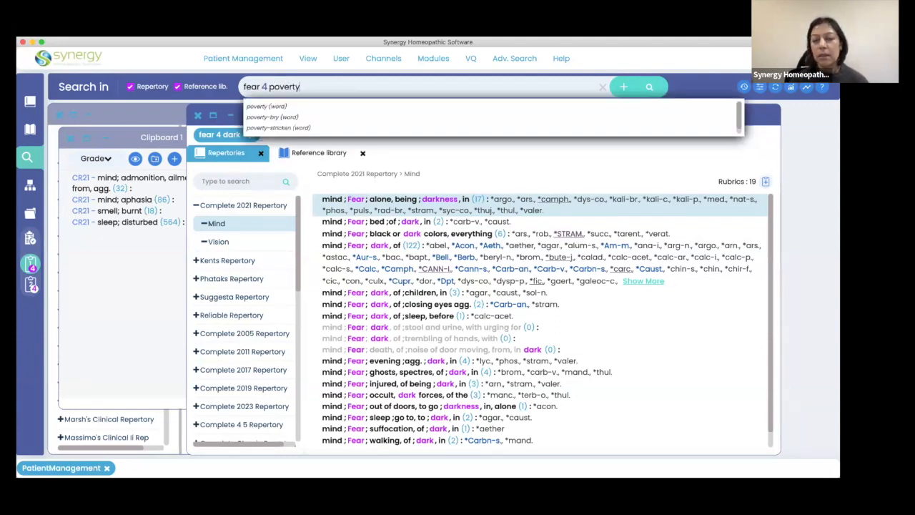
{"action": "key", "text": "Return"}
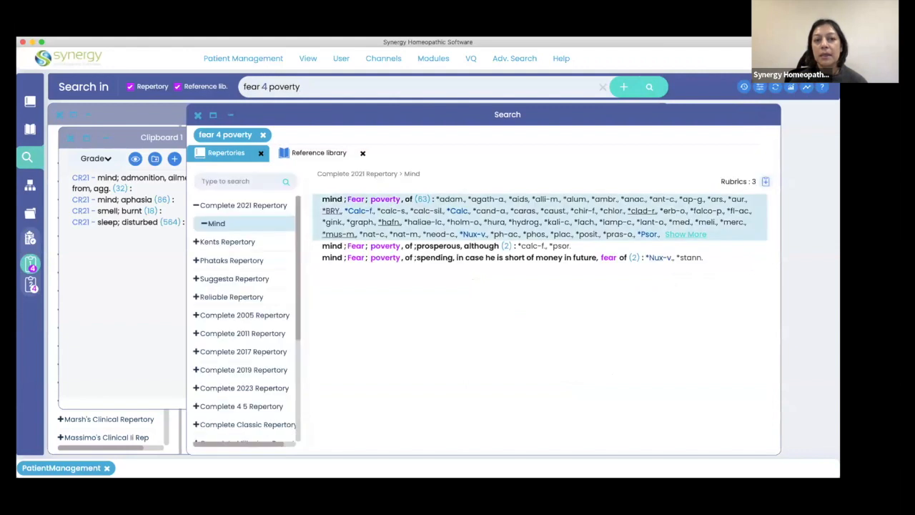
Remove the word "poverty" from the search text, leaving "fear 4".
{"action": "triple_click", "coordinate": [298, 87]}
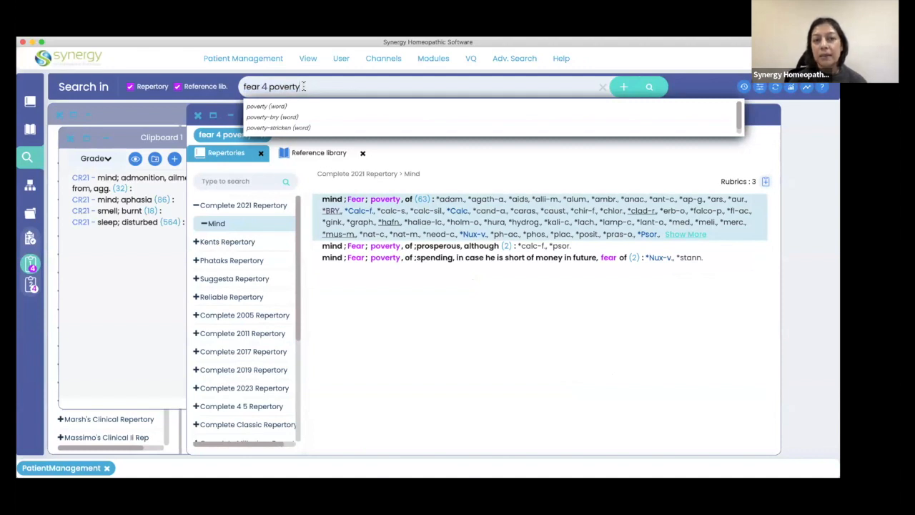
{"action": "key", "text": "BackSpace"}
{"action": "key", "text": "BackSpace"}
{"action": "key", "text": "BackSpace"}
{"action": "key", "text": "BackSpace"}
{"action": "key", "text": "BackSpace"}
{"action": "key", "text": "BackSpace"}
{"action": "key", "text": "BackSpace"}
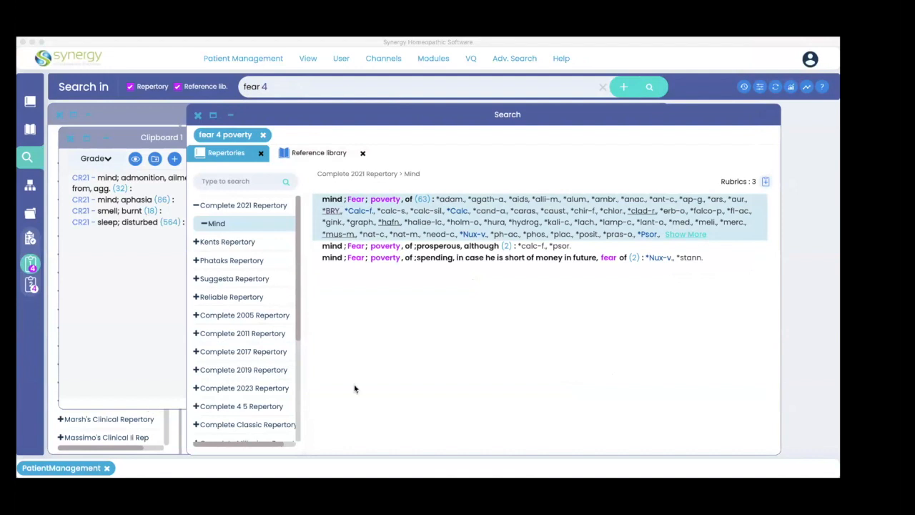
Copy the "mind; Fear; poverty, of" rubric with its remedies into the Word document, a few blank lines below the existing rubrics.
{"action": "left_click", "coordinate": [387, 389]}
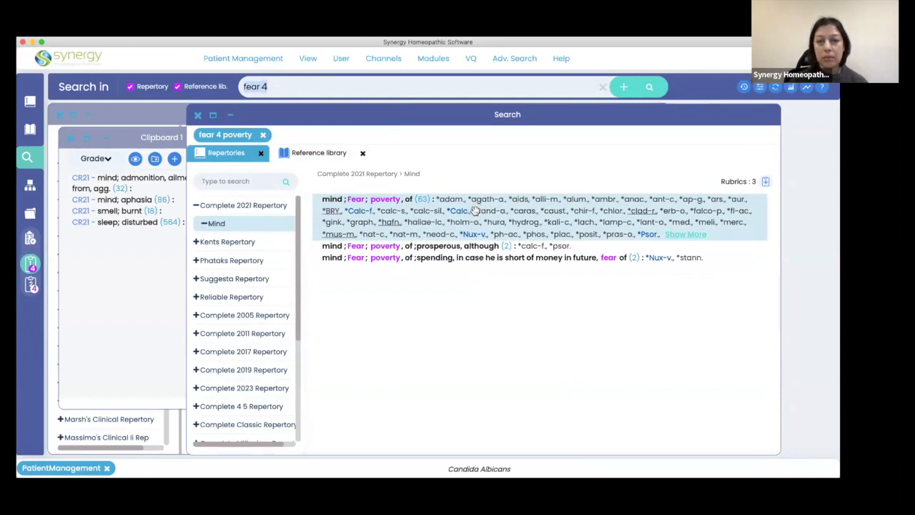
{"action": "left_click", "coordinate": [554, 241]}
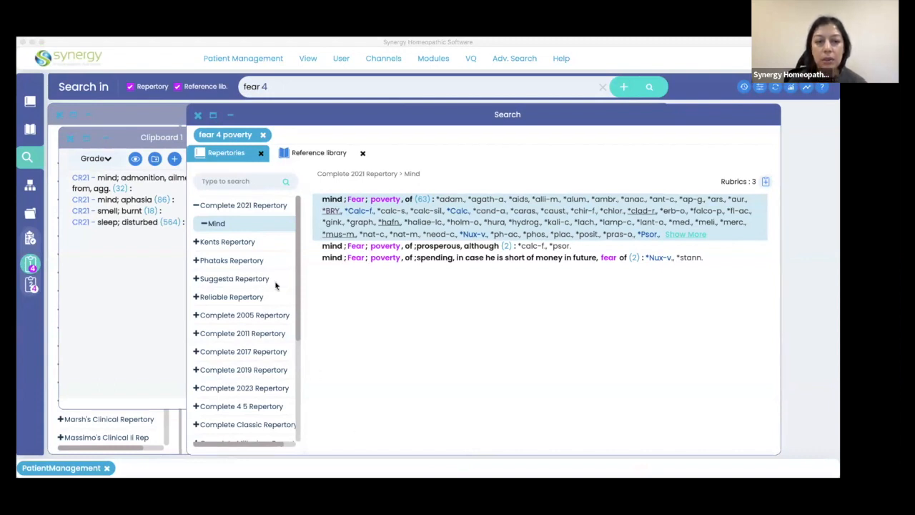
{"action": "left_click", "coordinate": [627, 433]}
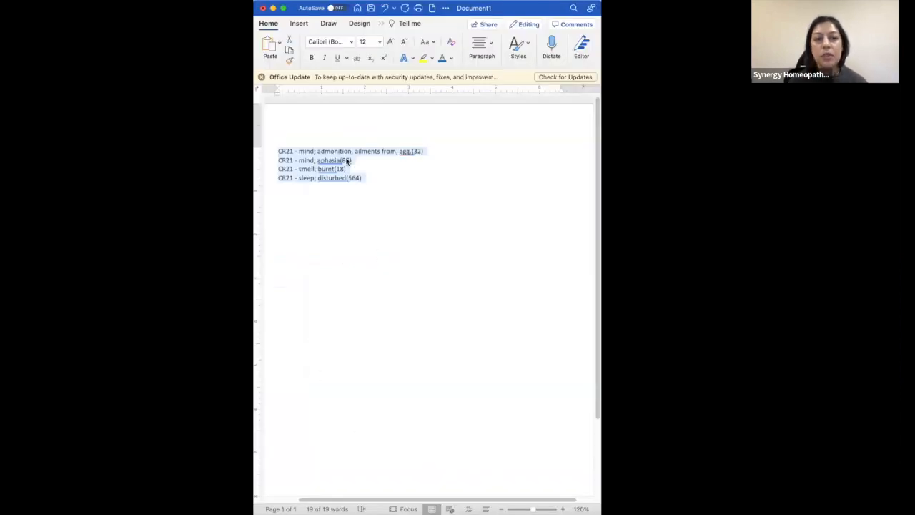
{"action": "left_click", "coordinate": [376, 211]}
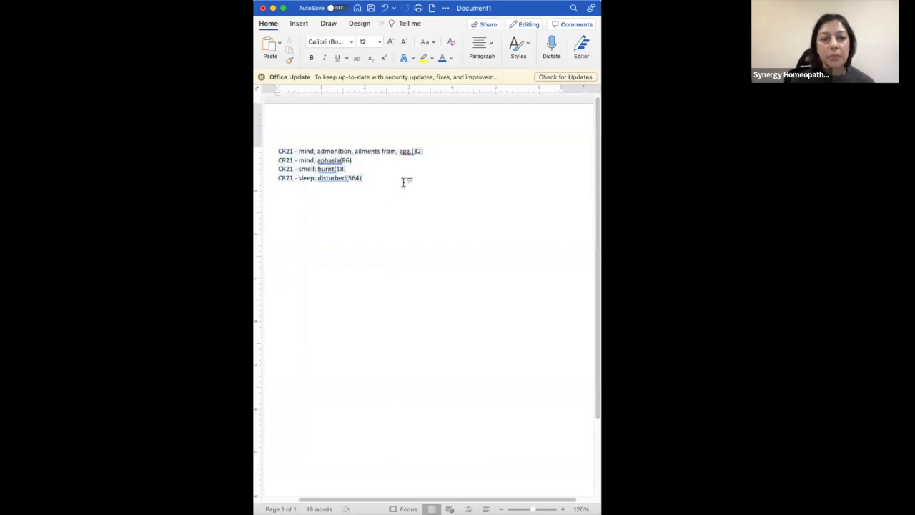
{"action": "key", "text": "Return"}
{"action": "key", "text": "Return"}
{"action": "key", "text": "Return"}
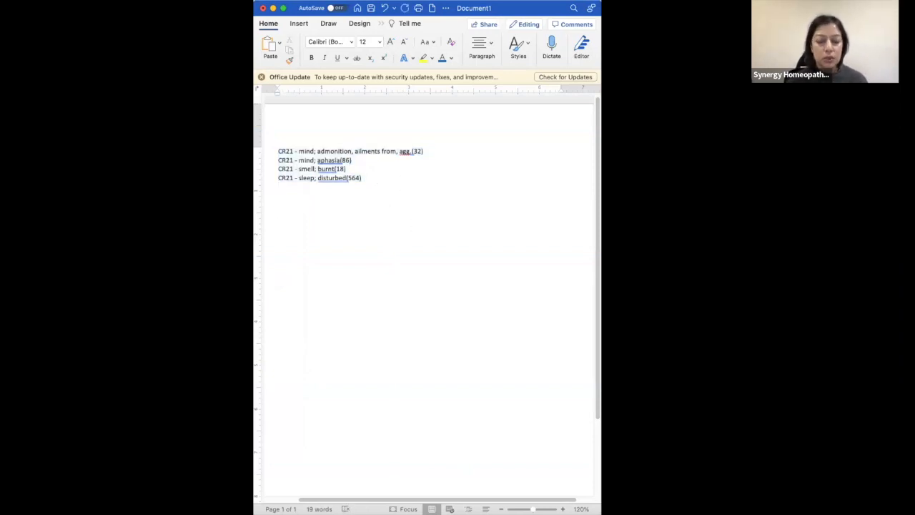
{"action": "key", "text": "super+v"}
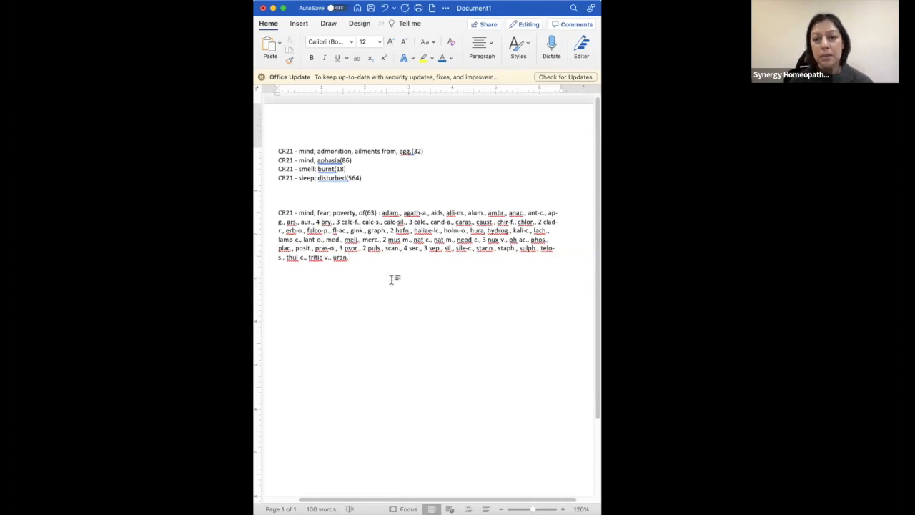
Return to Synergy, bring Clipboard 1 forward, and move the Word document aside so the clipboard's rubric list is uncovered.
{"action": "left_click", "coordinate": [529, 391]}
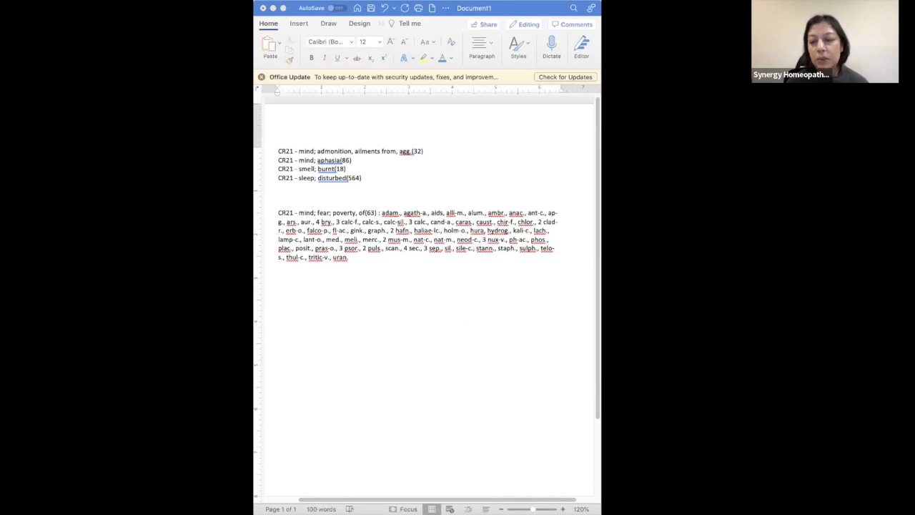
{"action": "left_click", "coordinate": [488, 357]}
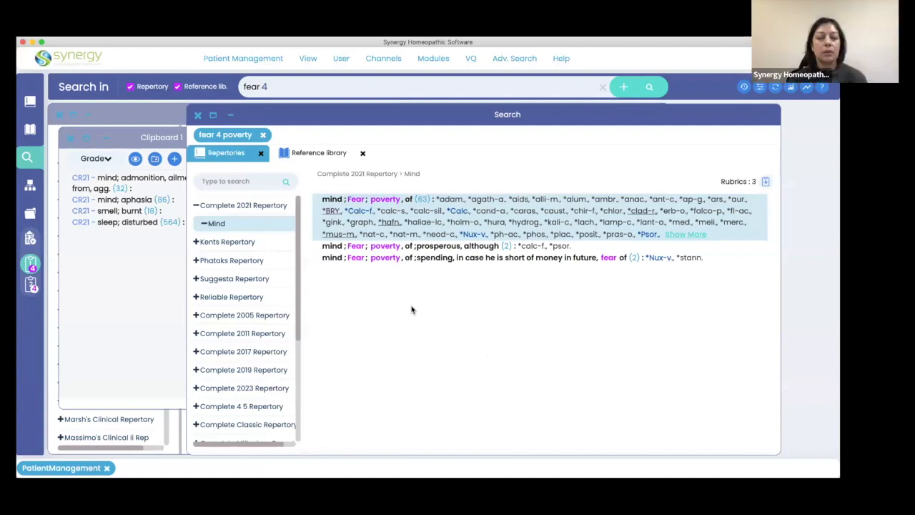
{"action": "left_click", "coordinate": [141, 293]}
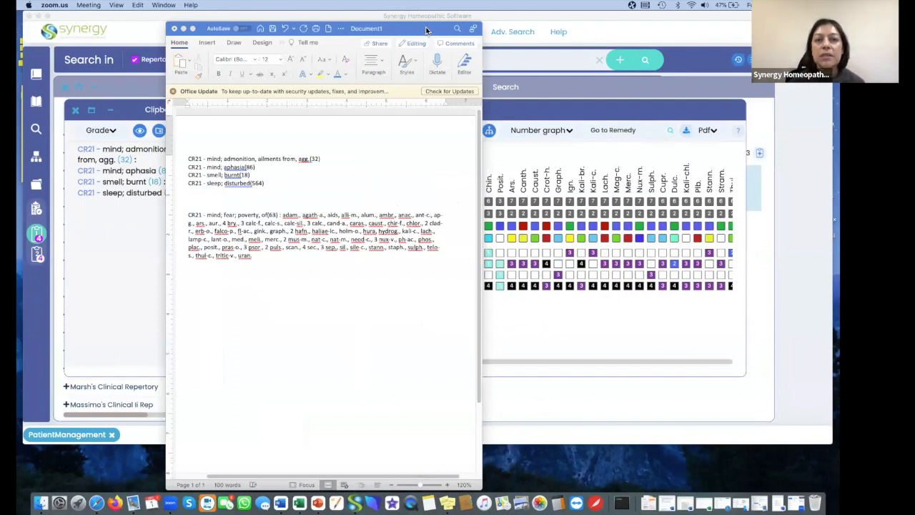
{"action": "left_click_drag", "start_coordinate": [429, 32], "coordinate": [818, 88]}
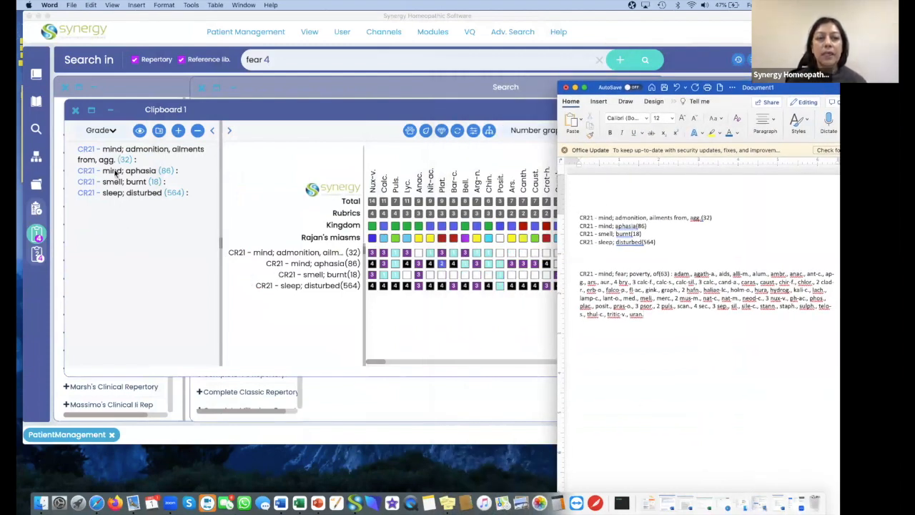
Delete the "sleep; disturbed" rubric from Clipboard 1 and copy the admonition, aphasia and burnt rubrics together.
{"action": "left_click", "coordinate": [118, 194]}
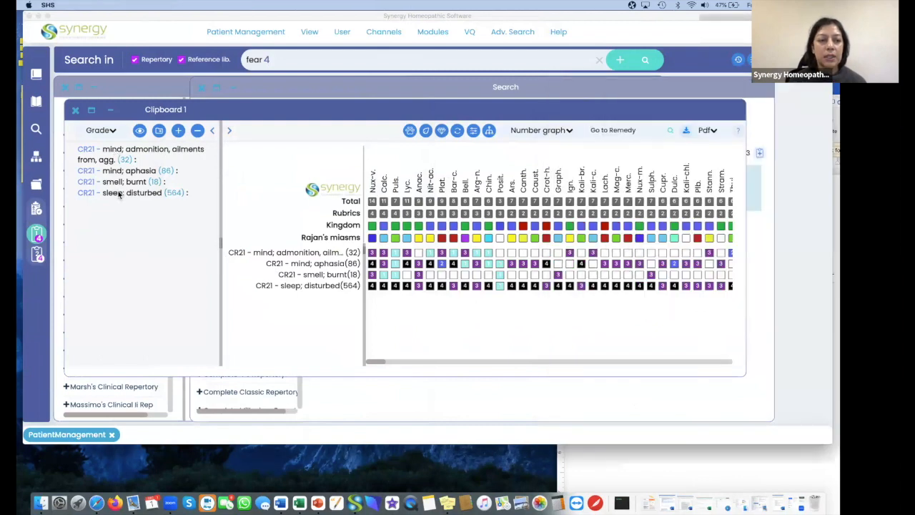
{"action": "key", "text": "Delete"}
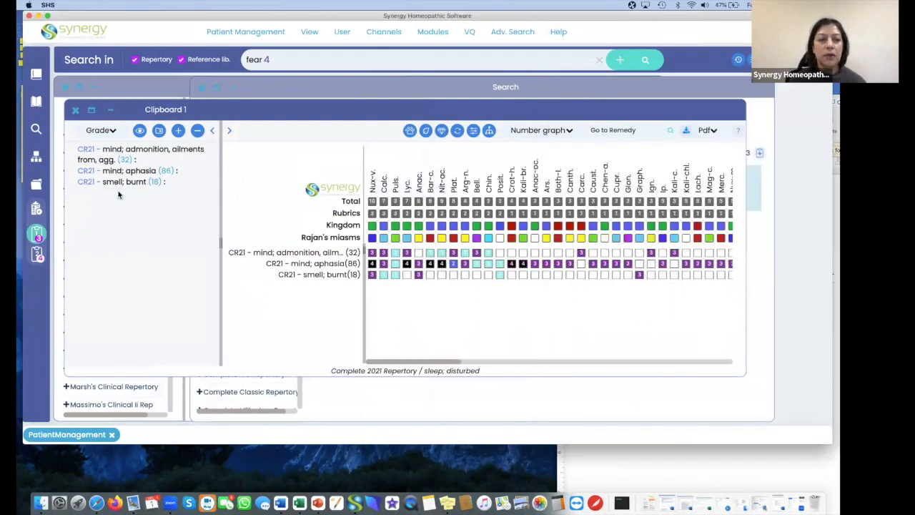
{"action": "left_click", "coordinate": [115, 153]}
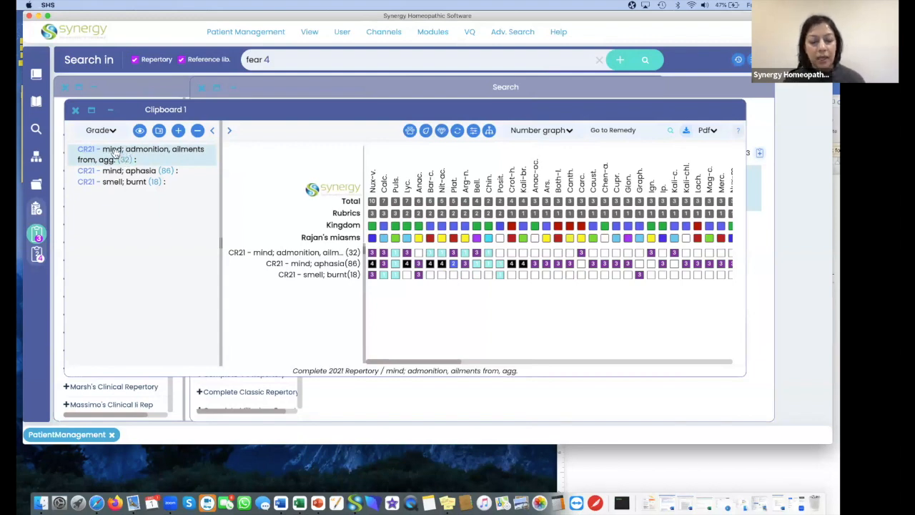
{"action": "left_click", "coordinate": [108, 182], "text": "shift"}
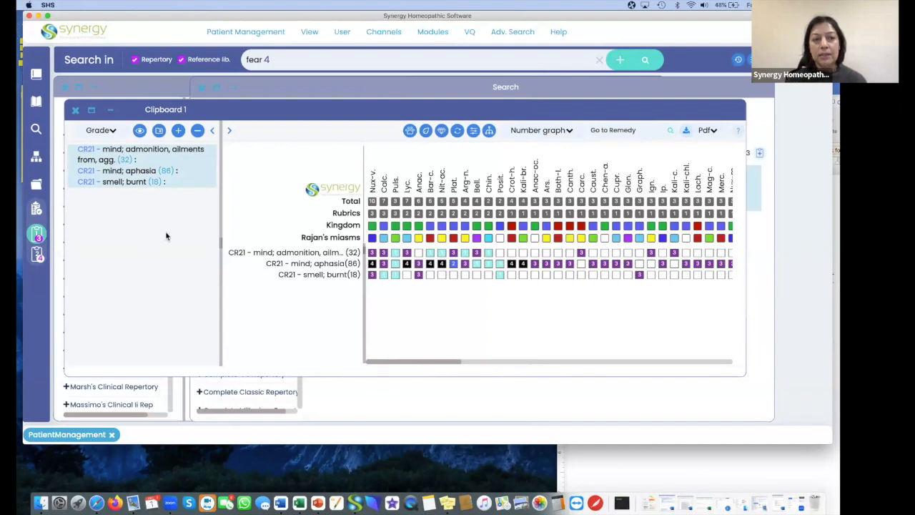
{"action": "key", "text": "super+c"}
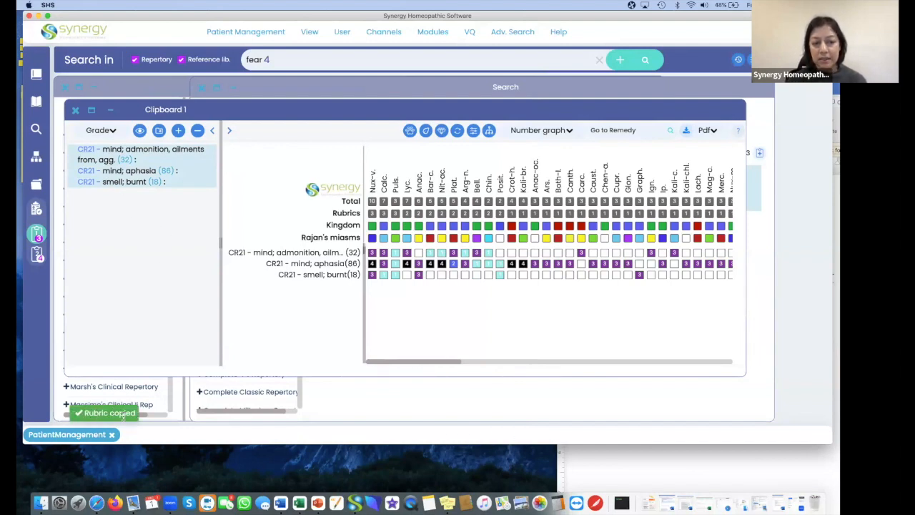
Switch to the Word document and paste the three copied rubrics below the fear of poverty entry.
{"action": "left_click", "coordinate": [675, 468]}
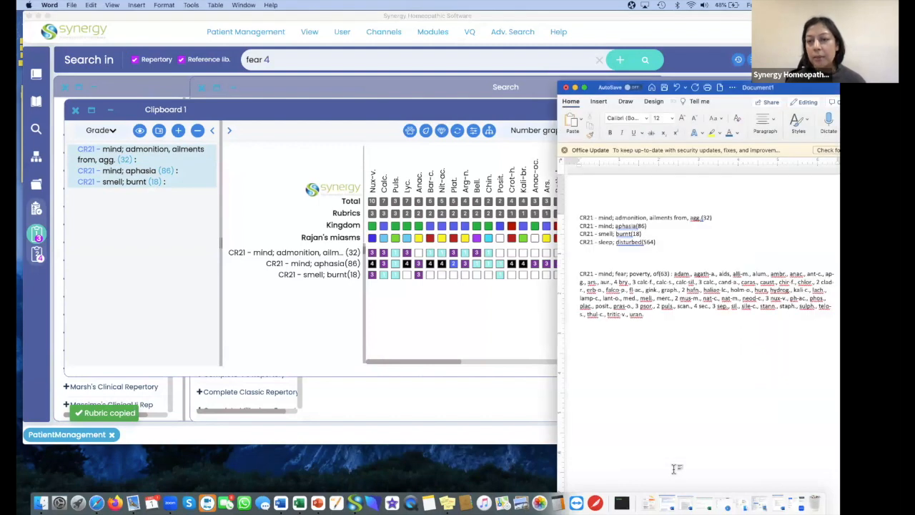
{"action": "left_click", "coordinate": [672, 319]}
{"action": "key", "text": "Return"}
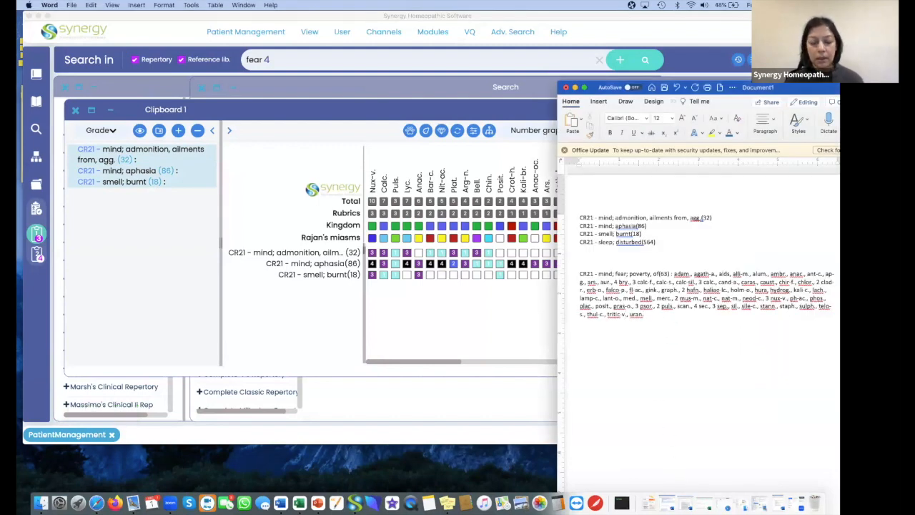
{"action": "key", "text": "super+v"}
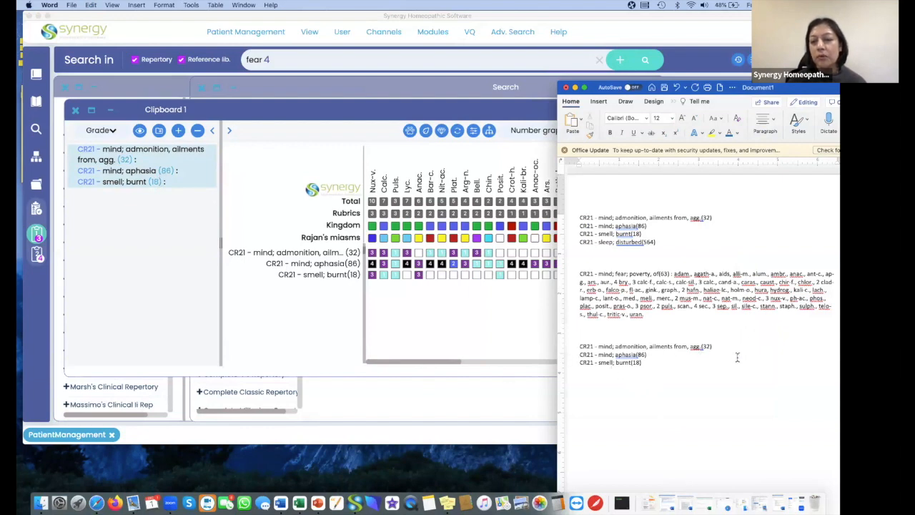
Show all remedies alphabetically in Clipboard 1's rubric list and look through them down to the "smell; burnt" rubric.
{"action": "left_click", "coordinate": [139, 132]}
{"action": "left_click", "coordinate": [140, 131]}
{"action": "left_click", "coordinate": [140, 132]}
{"action": "left_click", "coordinate": [140, 132]}
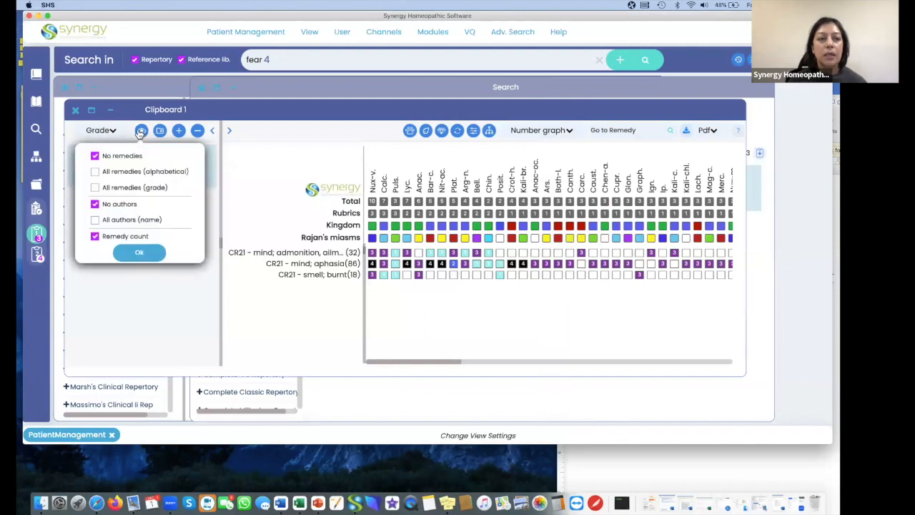
{"action": "left_click", "coordinate": [133, 172]}
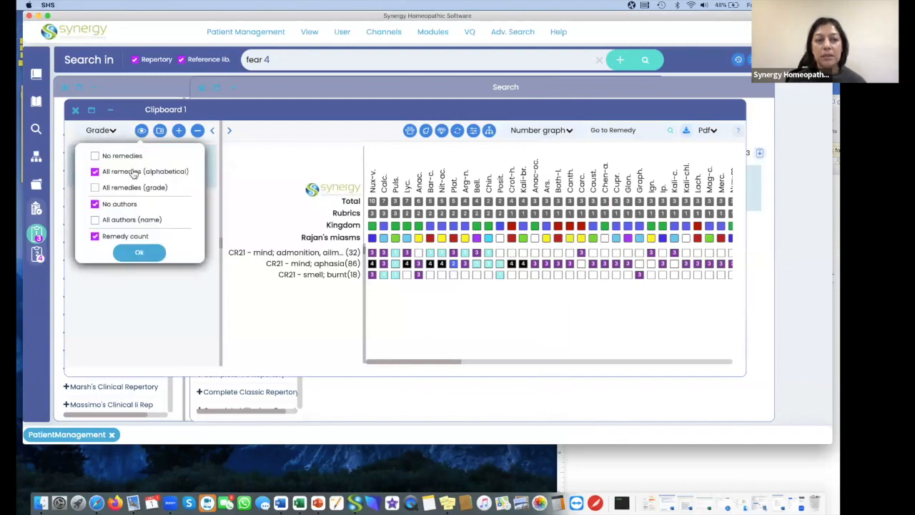
{"action": "left_click", "coordinate": [137, 252]}
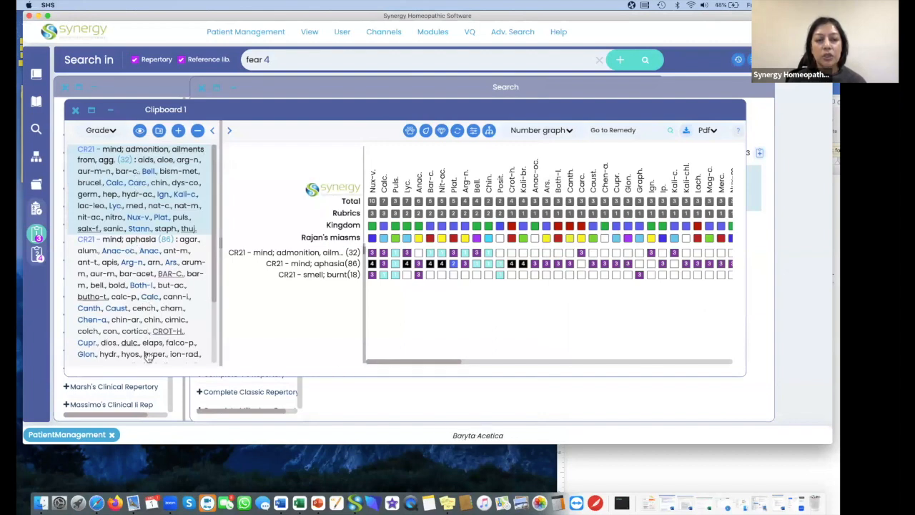
{"action": "scroll", "coordinate": [213, 336], "scroll_direction": "down", "scroll_amount": 3}
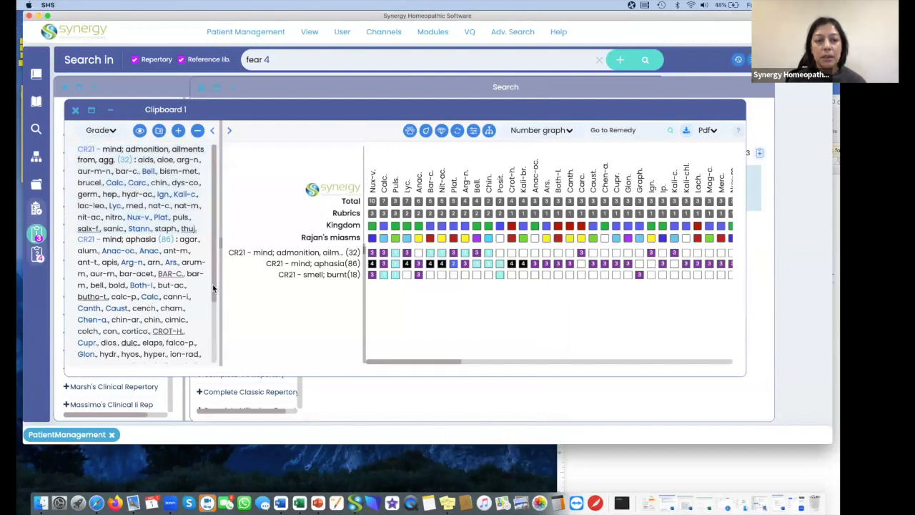
{"action": "scroll", "coordinate": [213, 342], "scroll_direction": "down", "scroll_amount": 1}
{"action": "scroll", "coordinate": [213, 336], "scroll_direction": "up", "scroll_amount": 5}
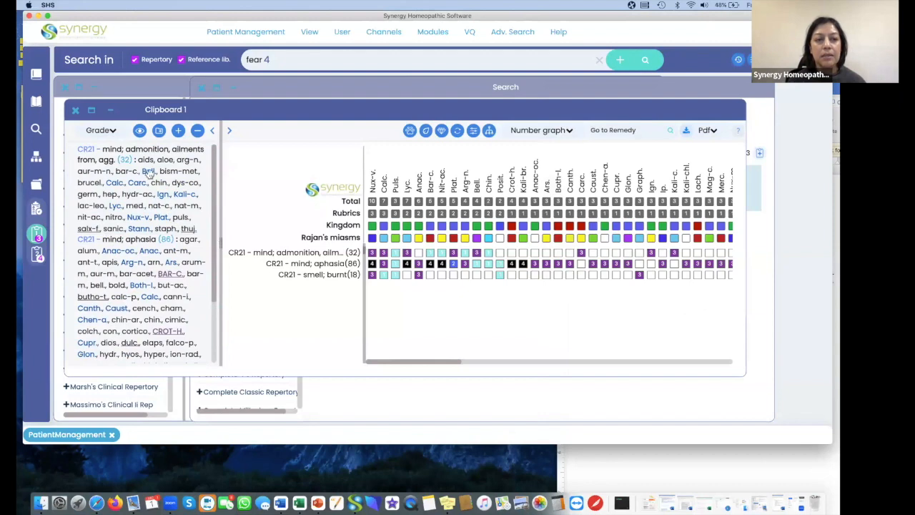
{"action": "left_click_drag", "start_coordinate": [214, 289], "coordinate": [216, 361]}
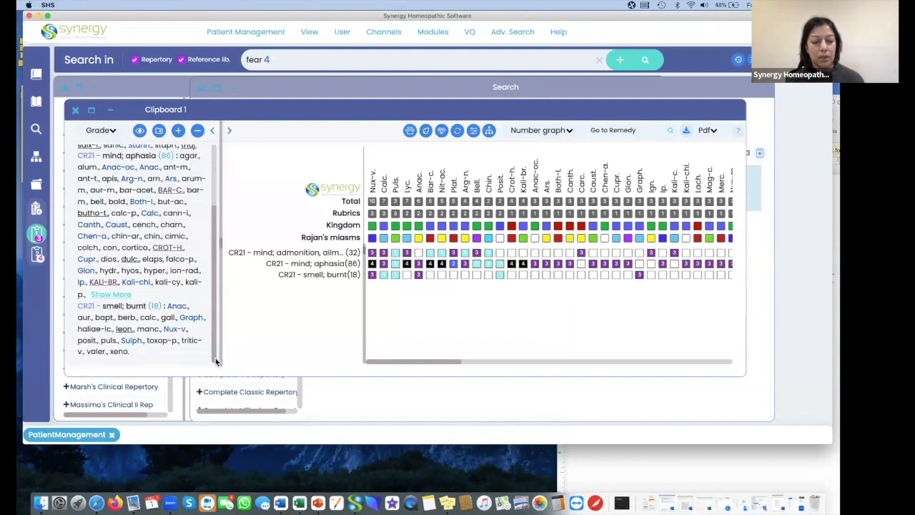
{"action": "scroll", "coordinate": [132, 320], "scroll_direction": "up", "scroll_amount": 1}
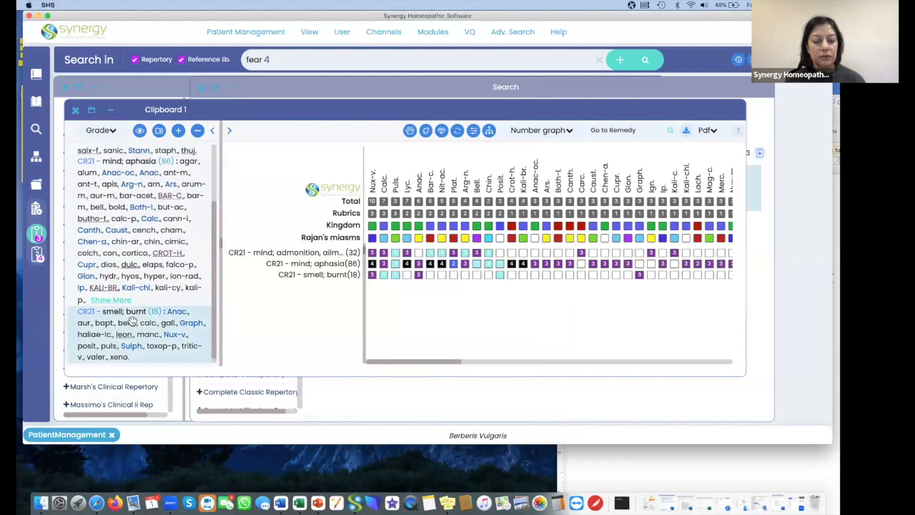
Select the admonition, aphasia and burnt rubrics in Clipboard 1 and copy them together with their remedies.
{"action": "scroll", "coordinate": [152, 212], "scroll_direction": "up", "scroll_amount": 3}
{"action": "scroll", "coordinate": [152, 211], "scroll_direction": "down", "scroll_amount": 3}
{"action": "scroll", "coordinate": [151, 211], "scroll_direction": "up", "scroll_amount": 4}
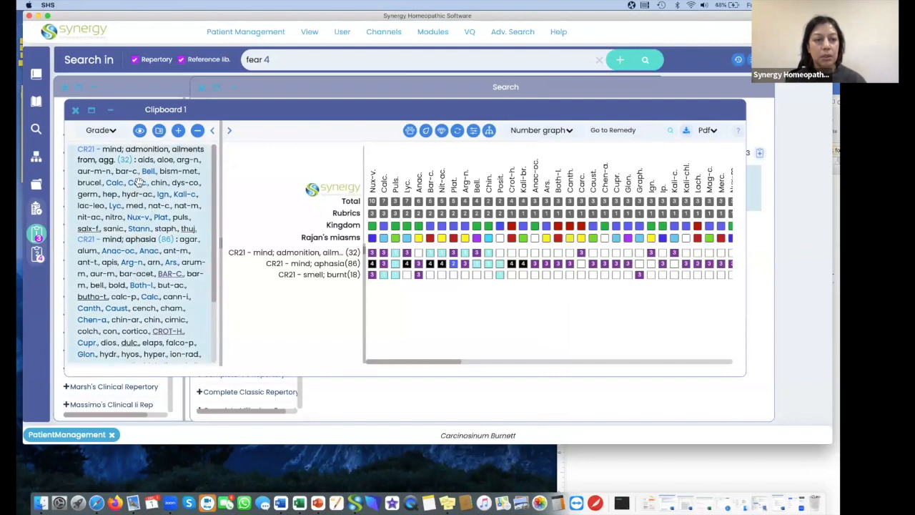
{"action": "left_click", "coordinate": [135, 263]}
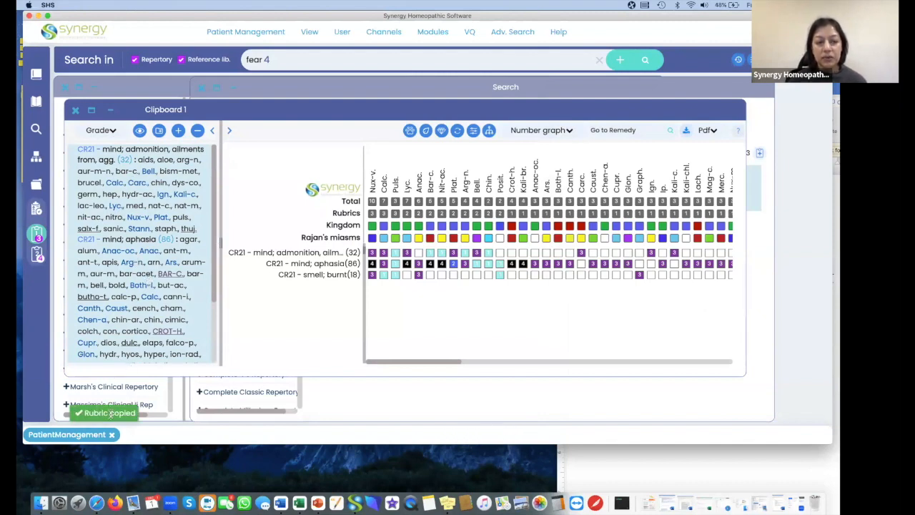
Switch to the Word document, paste the three rubrics with their remedies below the plain rubric list, and review them.
{"action": "left_click", "coordinate": [699, 476]}
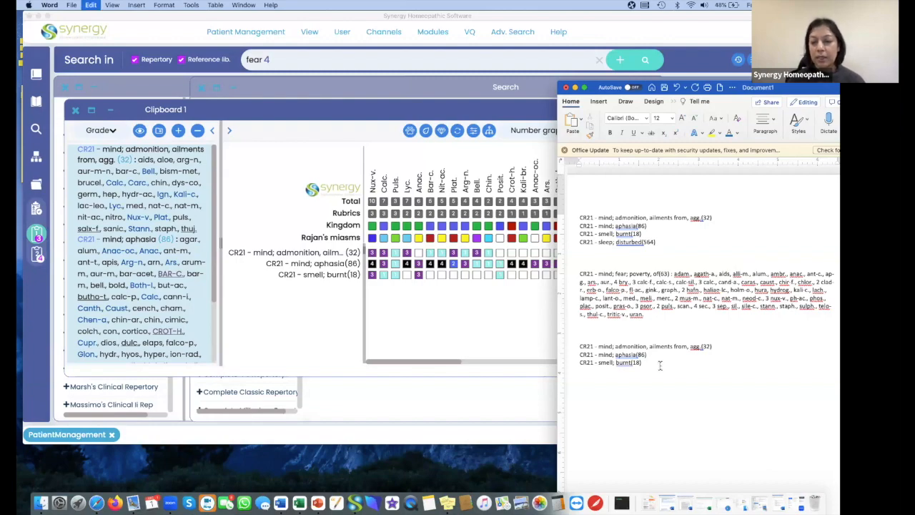
{"action": "key", "text": "super+v"}
{"action": "scroll", "coordinate": [667, 305], "scroll_direction": "down", "scroll_amount": 5}
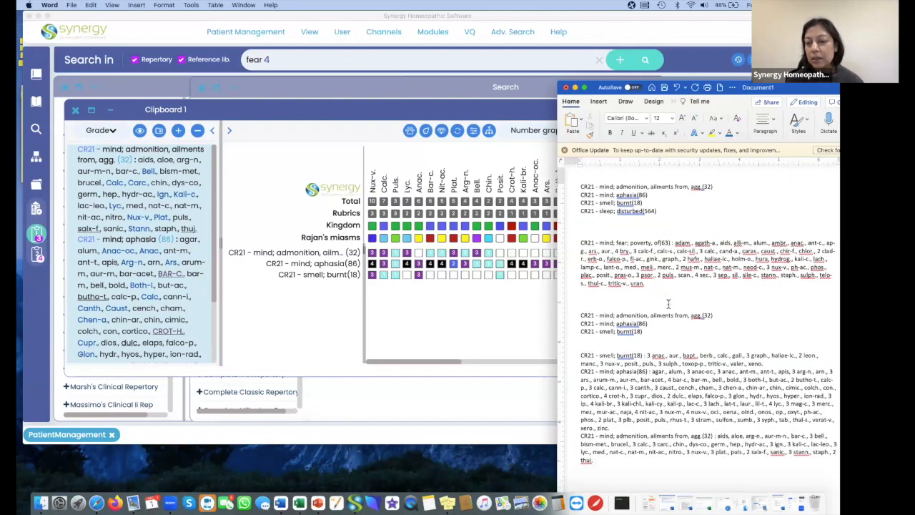
{"action": "scroll", "coordinate": [669, 304], "scroll_direction": "up", "scroll_amount": 1}
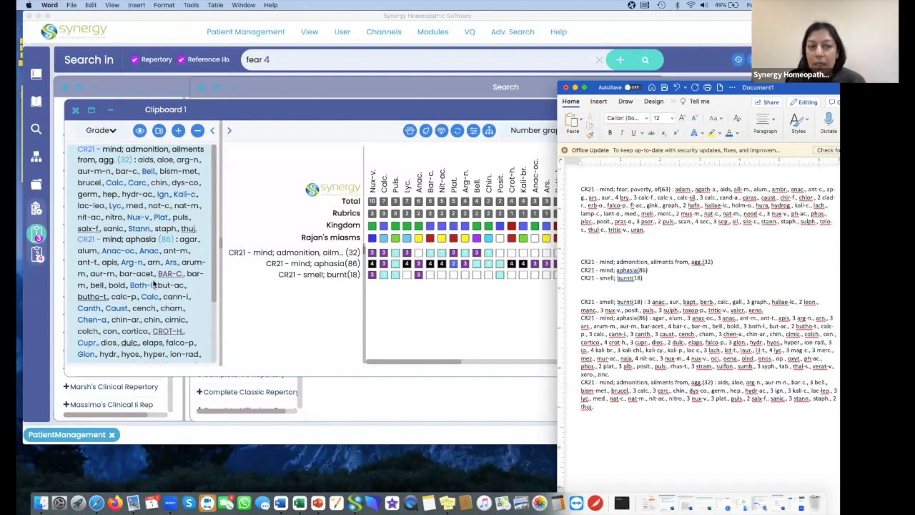
Open the Mind chapter of the Complete 2021 Repertory in Synergy and display the remedies within its rubrics.
{"action": "left_click", "coordinate": [36, 74]}
{"action": "left_click", "coordinate": [36, 73]}
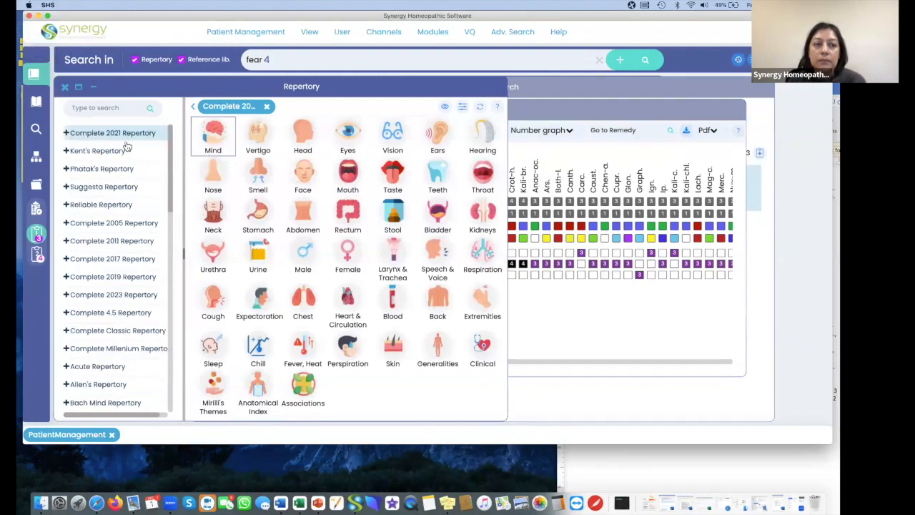
{"action": "left_click", "coordinate": [207, 137]}
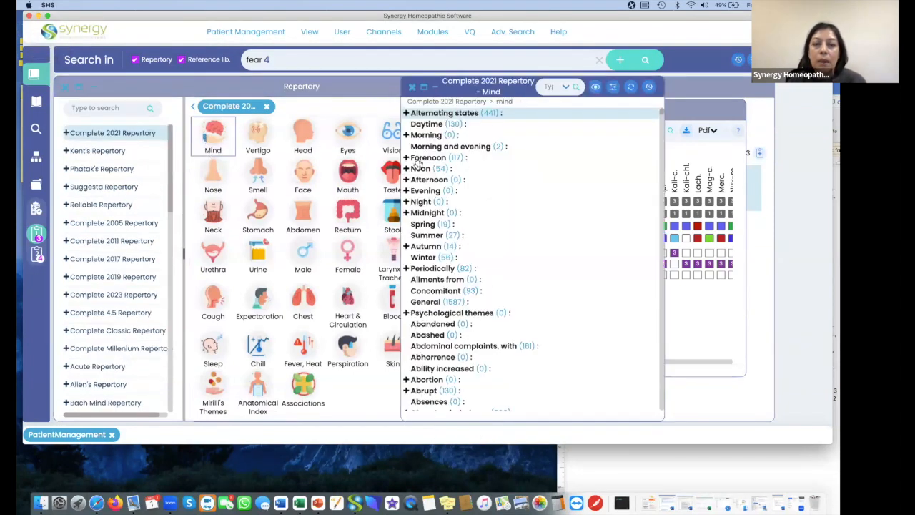
{"action": "left_click", "coordinate": [588, 128]}
{"action": "left_click", "coordinate": [596, 312]}
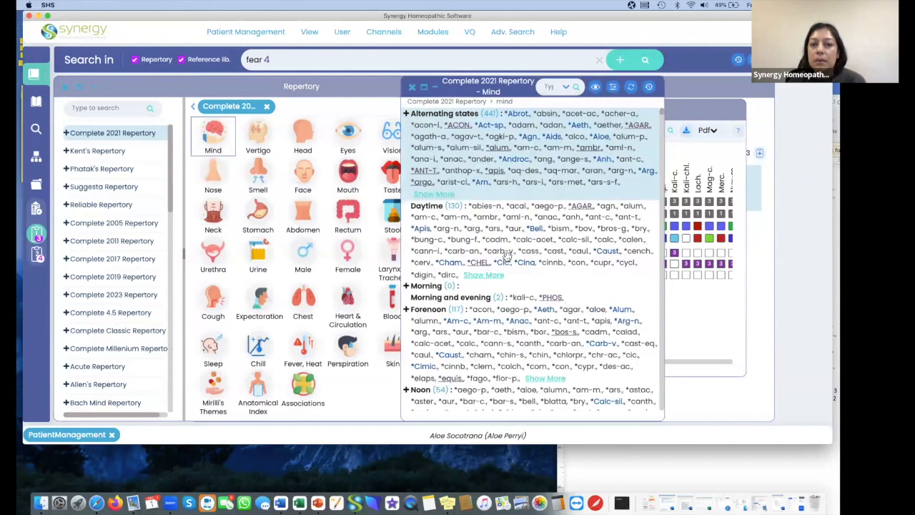
Copy the "Alternating states" rubric, move the Mind chapter window aside, and look through its rubrics back to the beginning.
{"action": "left_click", "coordinate": [492, 164]}
{"action": "scroll", "coordinate": [494, 167], "scroll_direction": "down", "scroll_amount": 10}
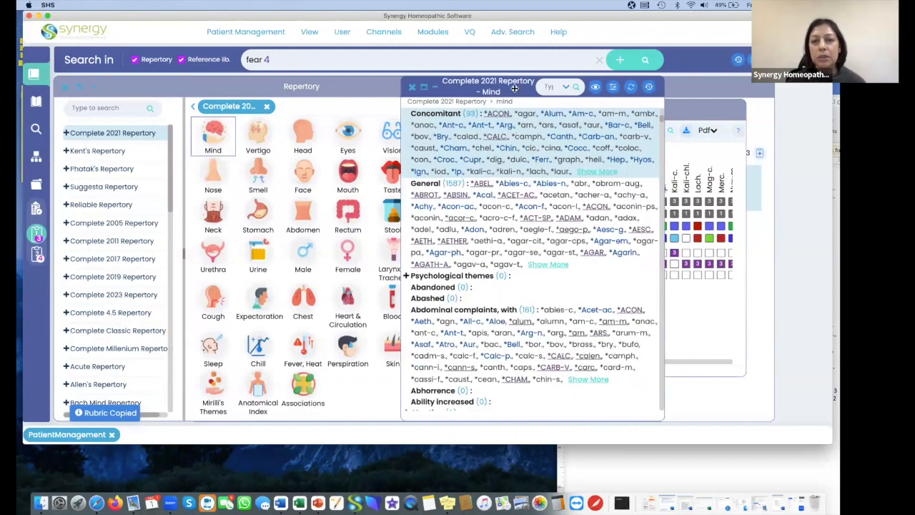
{"action": "left_click_drag", "start_coordinate": [503, 84], "coordinate": [443, 86]}
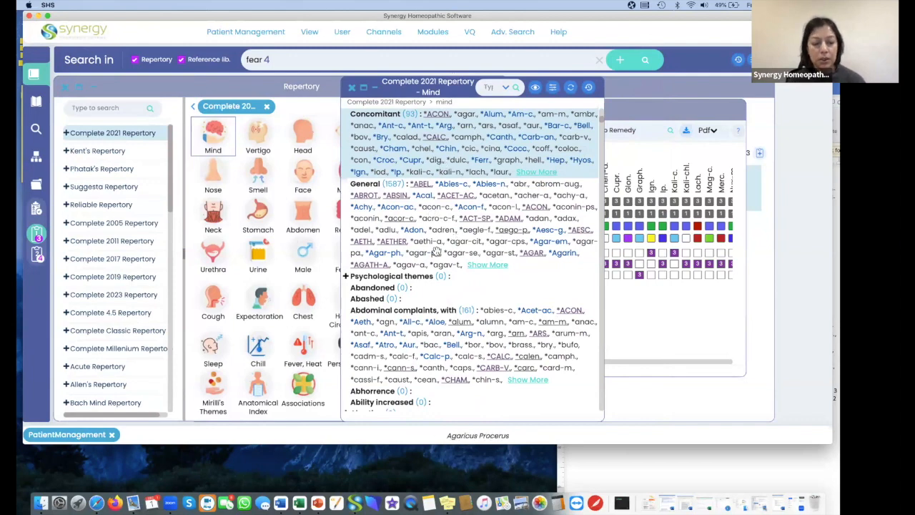
{"action": "scroll", "coordinate": [422, 361], "scroll_direction": "down", "scroll_amount": 5}
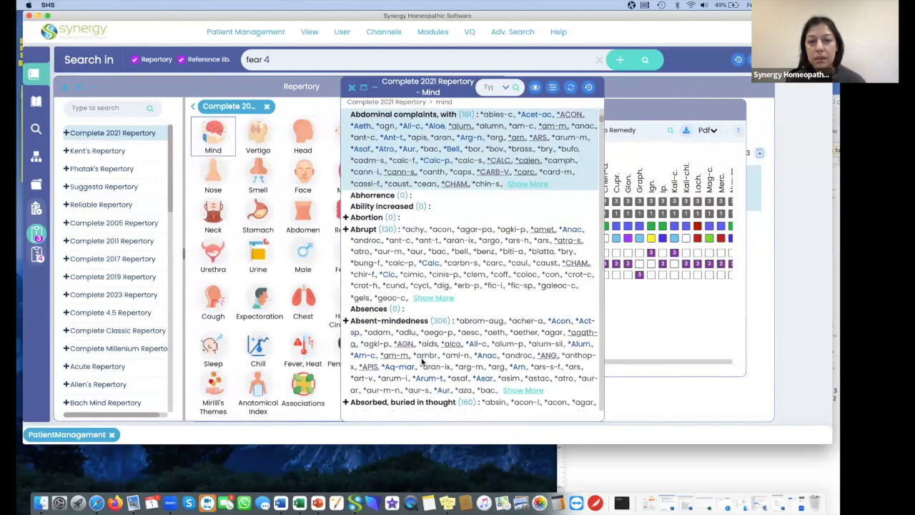
{"action": "scroll", "coordinate": [434, 201], "scroll_direction": "up", "scroll_amount": 15}
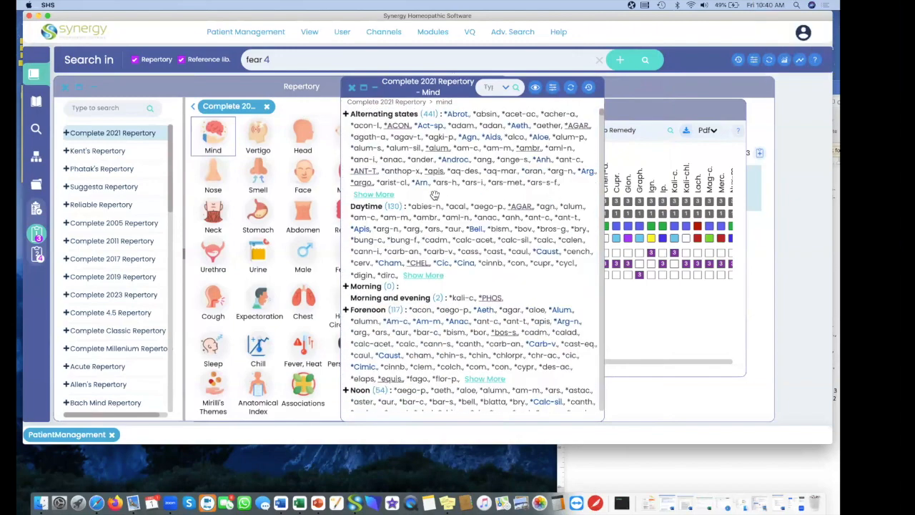
Select the Alternating states, Daytime and Forenoon rubrics in the Mind chapter and copy them with their remedies.
{"action": "left_click", "coordinate": [451, 149]}
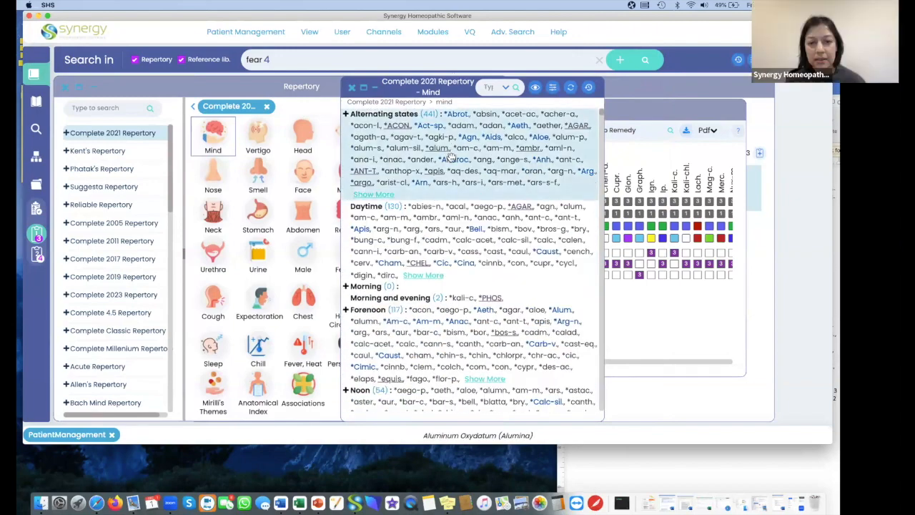
{"action": "left_click", "coordinate": [451, 236]}
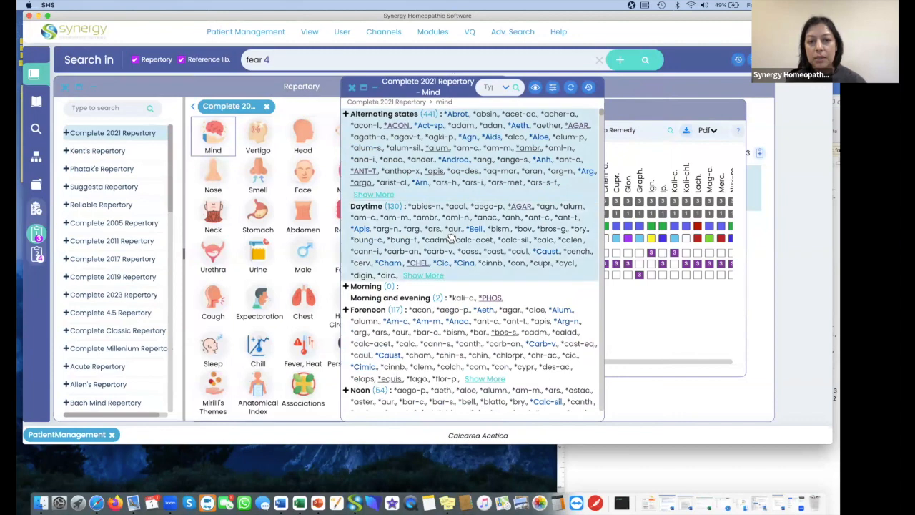
{"action": "left_click", "coordinate": [439, 324]}
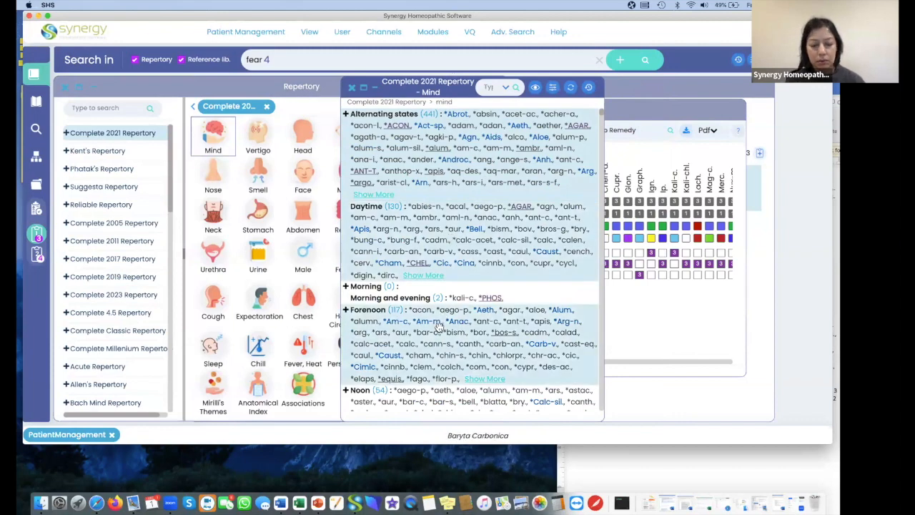
{"action": "key", "text": "ctrl+c"}
{"action": "scroll", "coordinate": [439, 329], "scroll_direction": "down", "scroll_amount": 5}
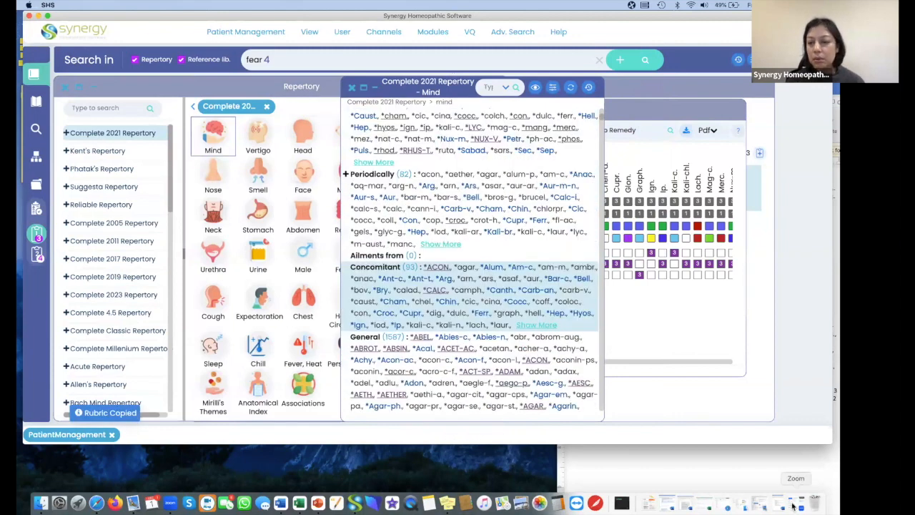
Switch to the Word document and paste the copied Mind rubrics on a new line after the admonition entry.
{"action": "left_click", "coordinate": [764, 470]}
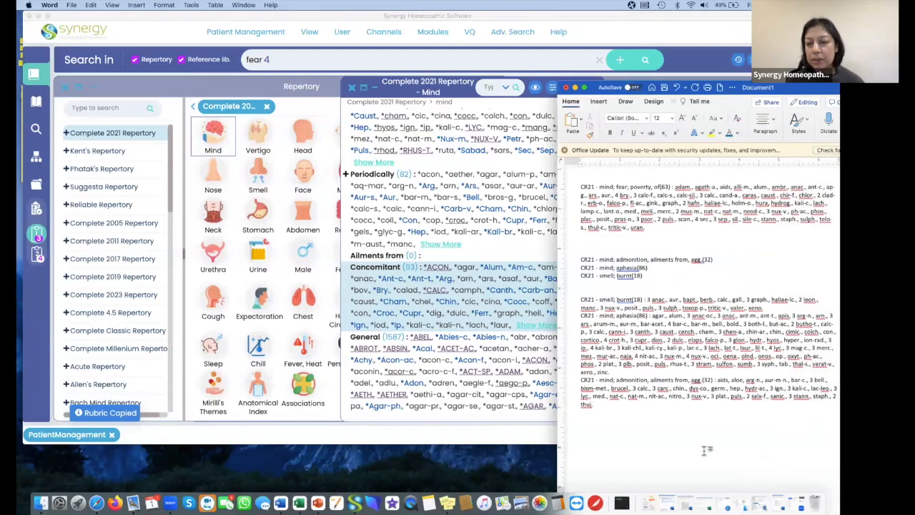
{"action": "key", "text": "Return"}
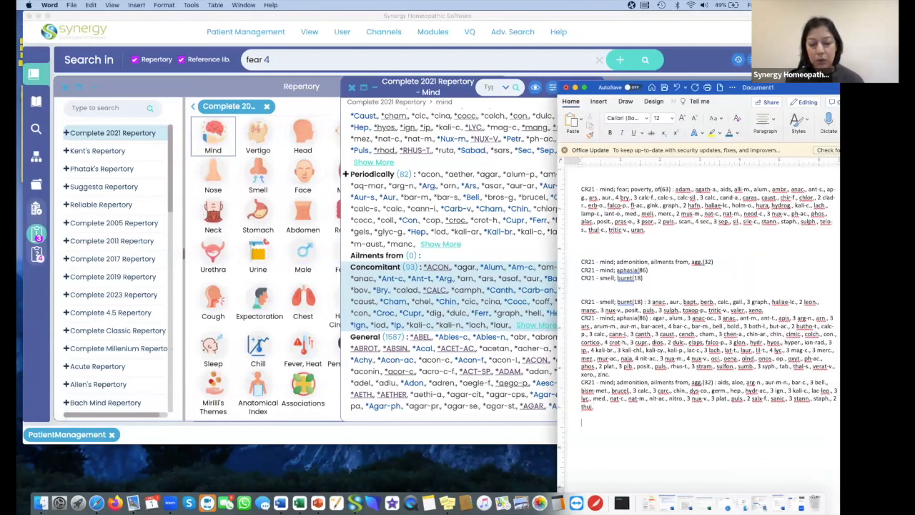
{"action": "key", "text": "super+v"}
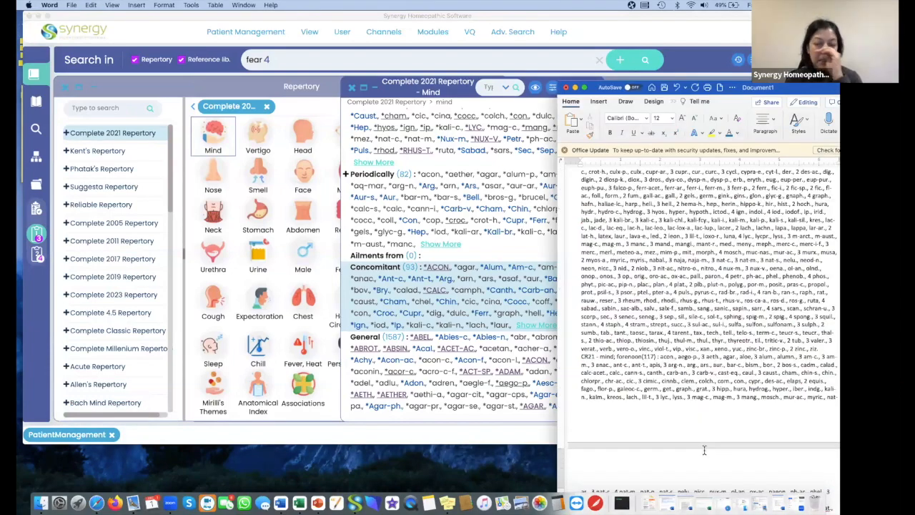
Open the Mind chapter of the Complete 2023 Repertory in Synergy and copy the rubrics from Alternating states through General.
{"action": "left_click", "coordinate": [125, 299]}
{"action": "left_click", "coordinate": [126, 299]}
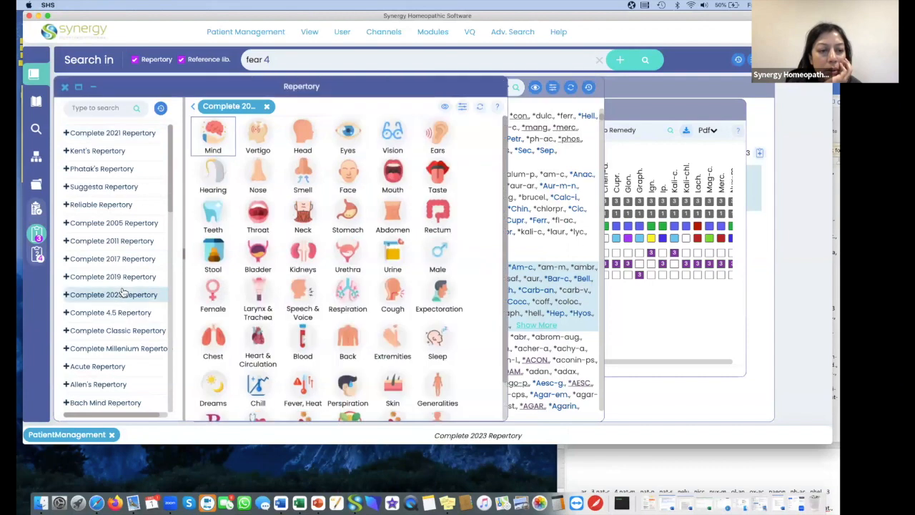
{"action": "left_click", "coordinate": [218, 129]}
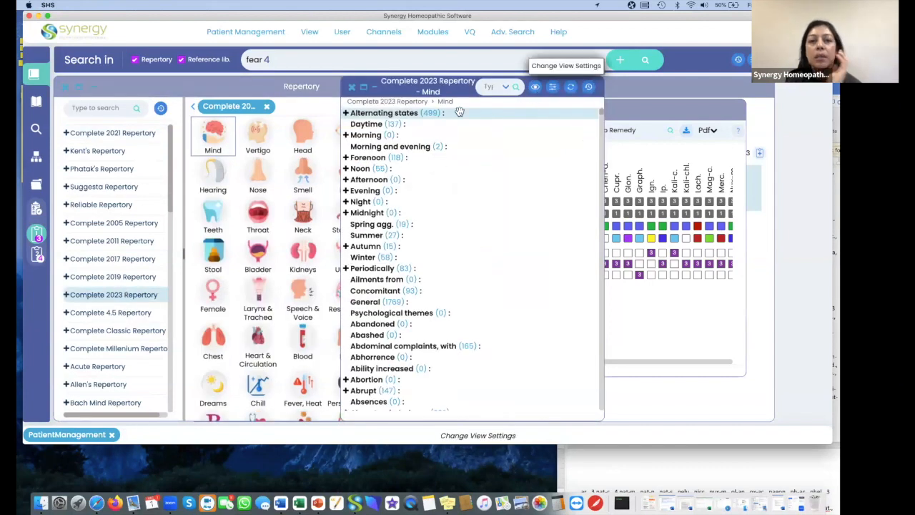
{"action": "left_click", "coordinate": [385, 301], "text": "shift"}
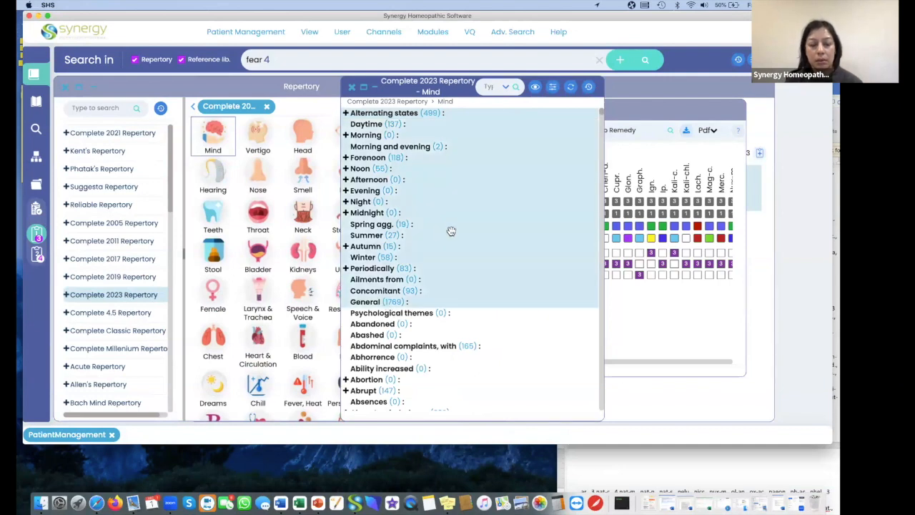
{"action": "key", "text": "super+c"}
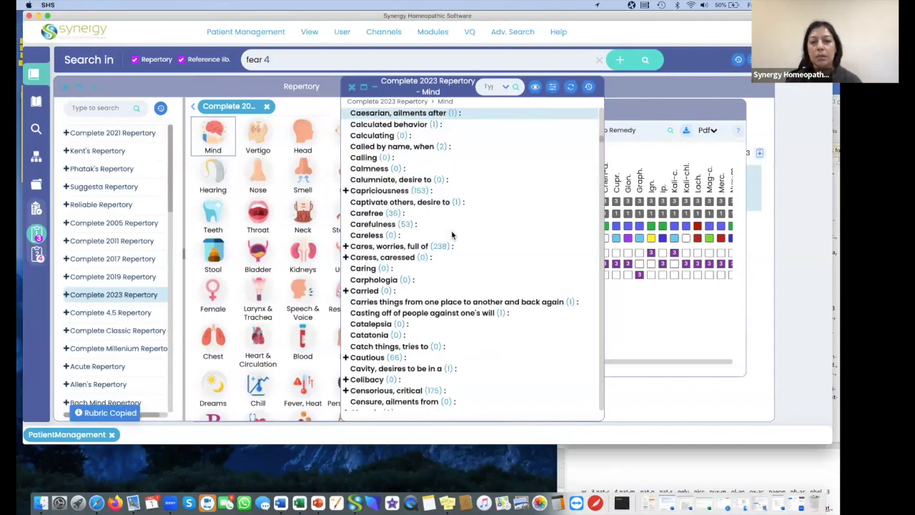
Bring Clipboard 2 forward and set its rubric list to show no remedies.
{"action": "left_click", "coordinate": [668, 309]}
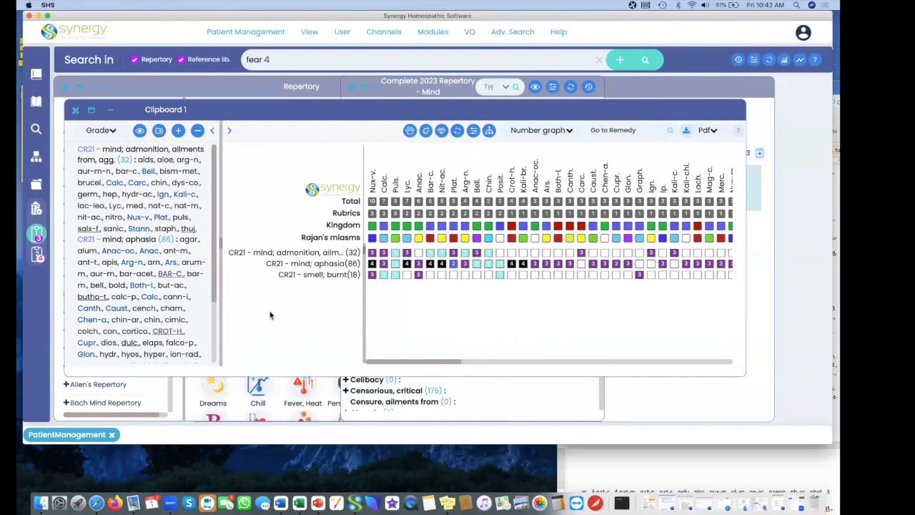
{"action": "left_click", "coordinate": [37, 255]}
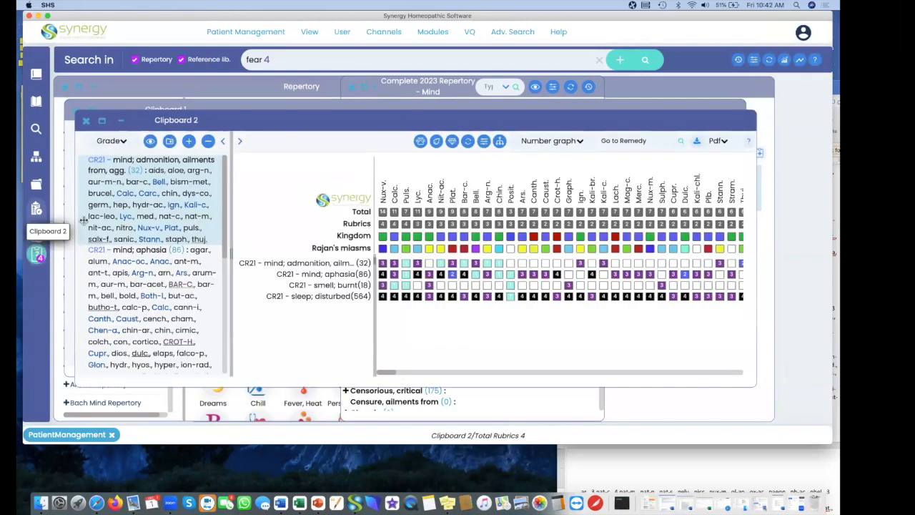
{"action": "left_click", "coordinate": [151, 142]}
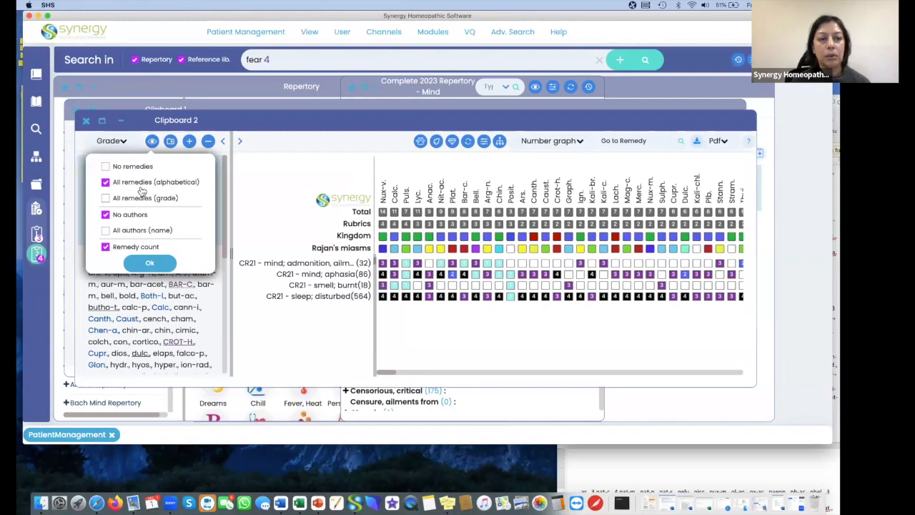
{"action": "left_click", "coordinate": [107, 167]}
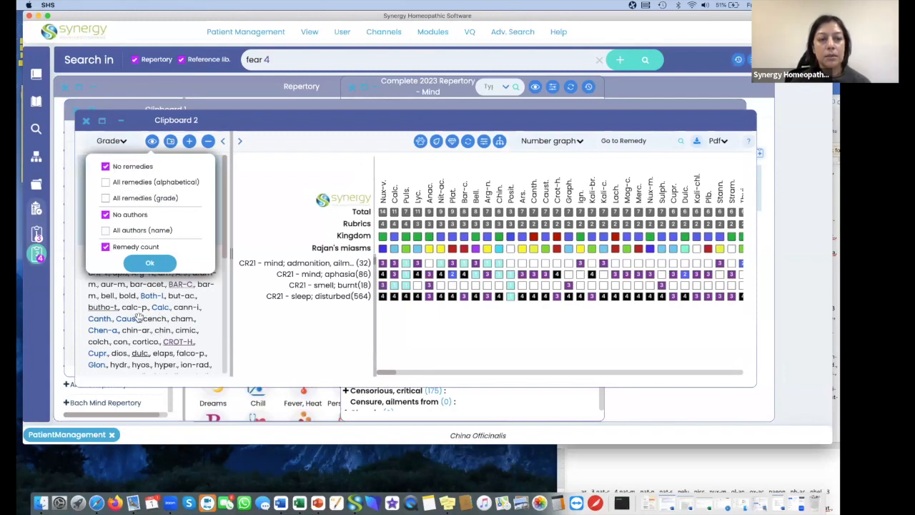
{"action": "left_click", "coordinate": [151, 265]}
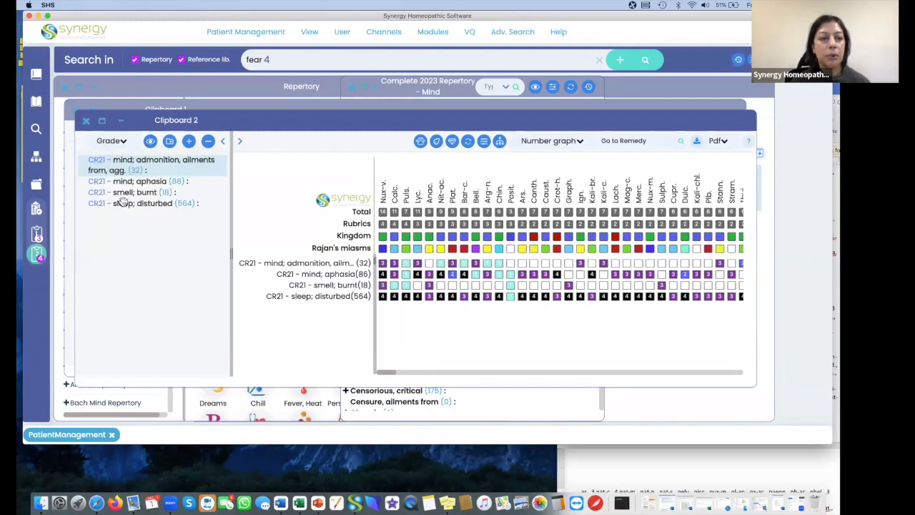
Bring Clipboard 1 forward and move its window so that Clipboard 2's rubric list is uncovered beside it.
{"action": "left_click", "coordinate": [36, 234]}
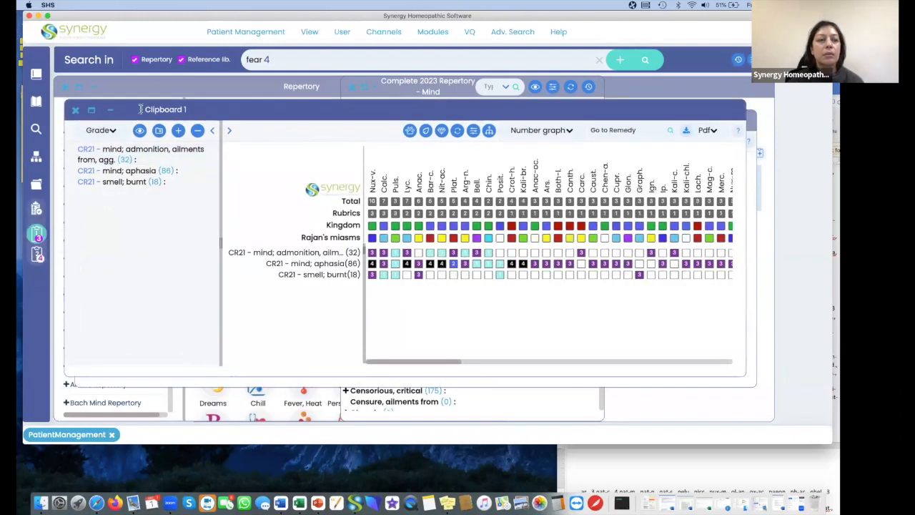
{"action": "left_click_drag", "start_coordinate": [253, 109], "coordinate": [358, 112]}
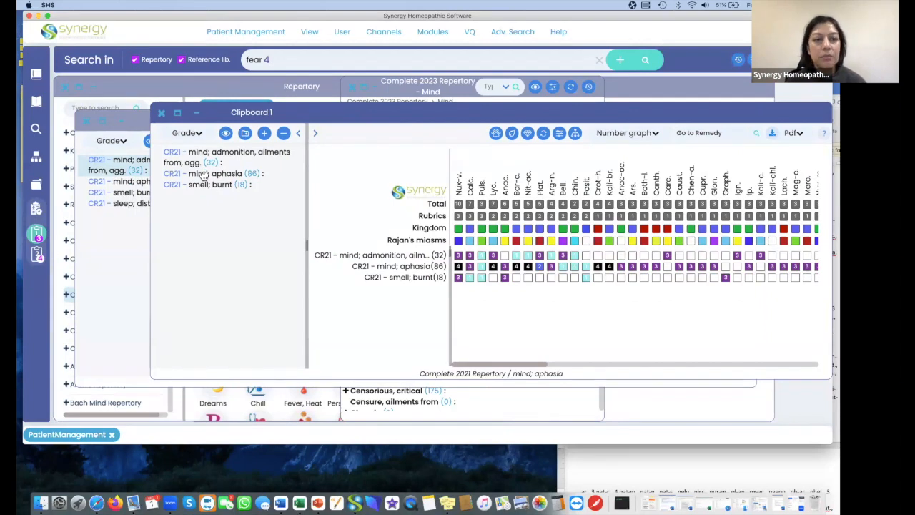
{"action": "left_click_drag", "start_coordinate": [300, 113], "coordinate": [318, 160]}
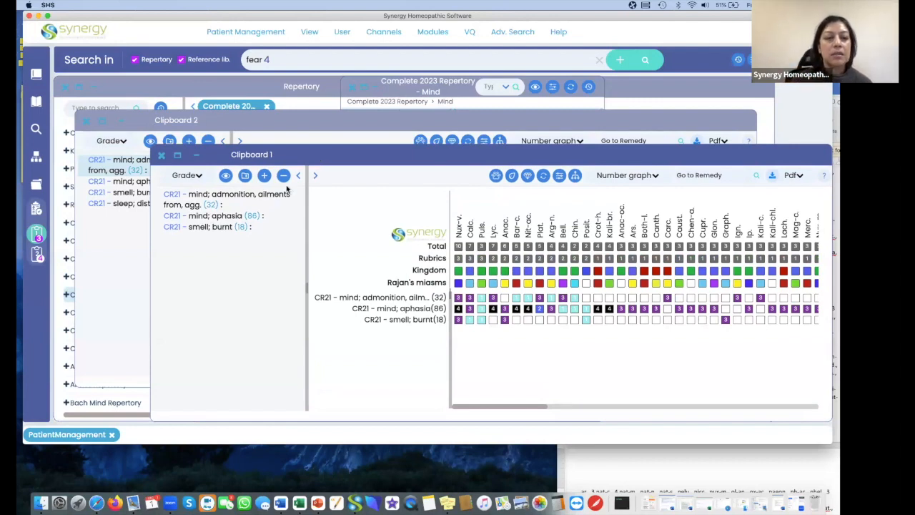
Delete the "mind; admonition, ailments from, agg." and "mind; aphasia" rubrics from Clipboard 2.
{"action": "left_click", "coordinate": [127, 176]}
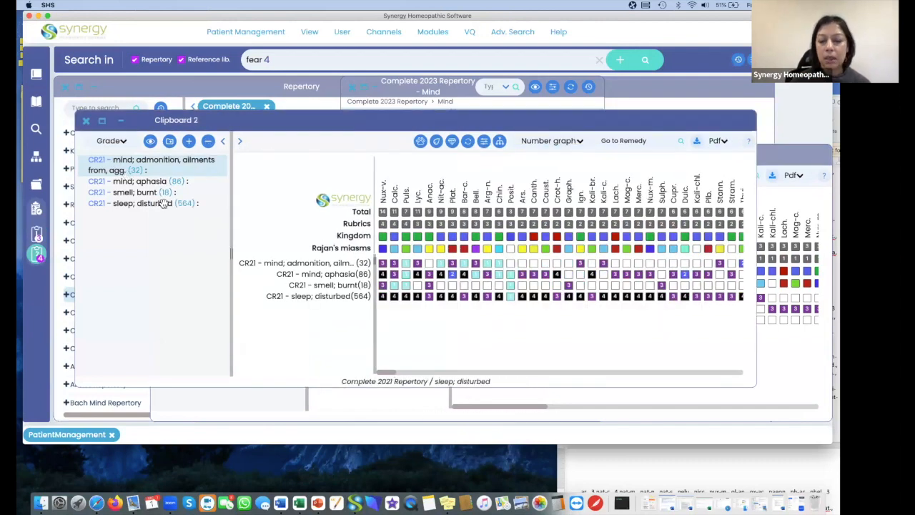
{"action": "key", "text": "Delete"}
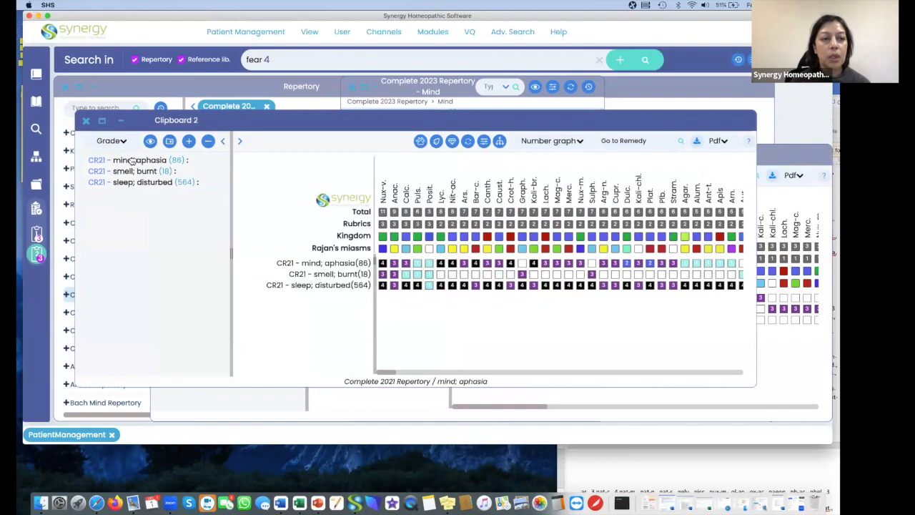
{"action": "left_click", "coordinate": [132, 160]}
{"action": "key", "text": "Delete"}
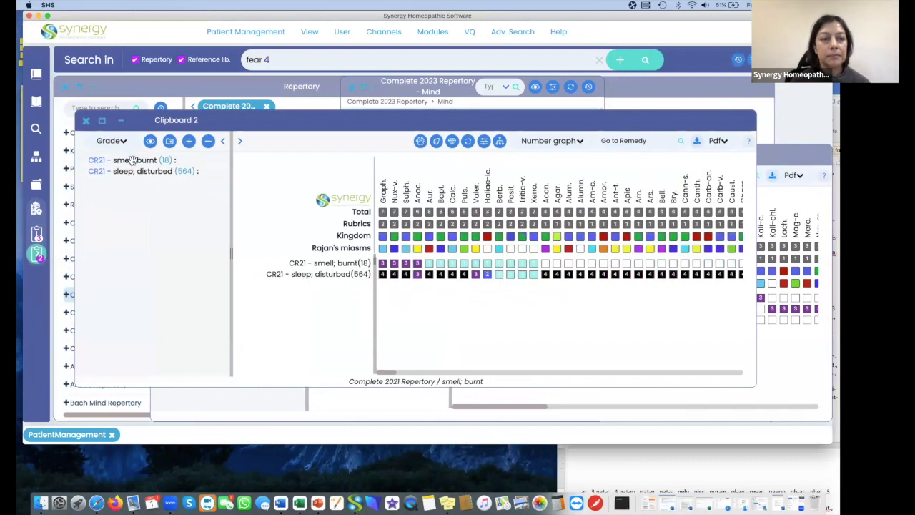
Bring Clipboard 1 forward and delete its "smell; burnt" rubric.
{"action": "left_click", "coordinate": [36, 234]}
{"action": "left_click", "coordinate": [214, 227]}
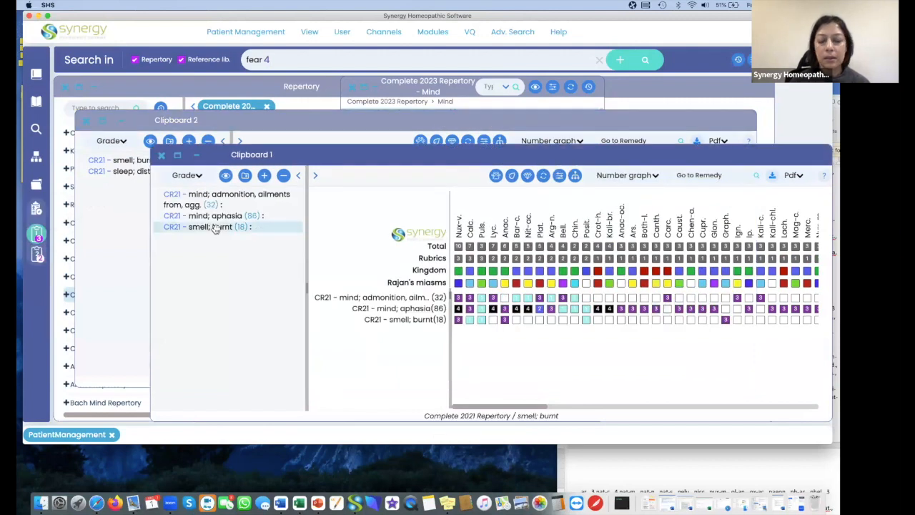
{"action": "key", "text": "Delete"}
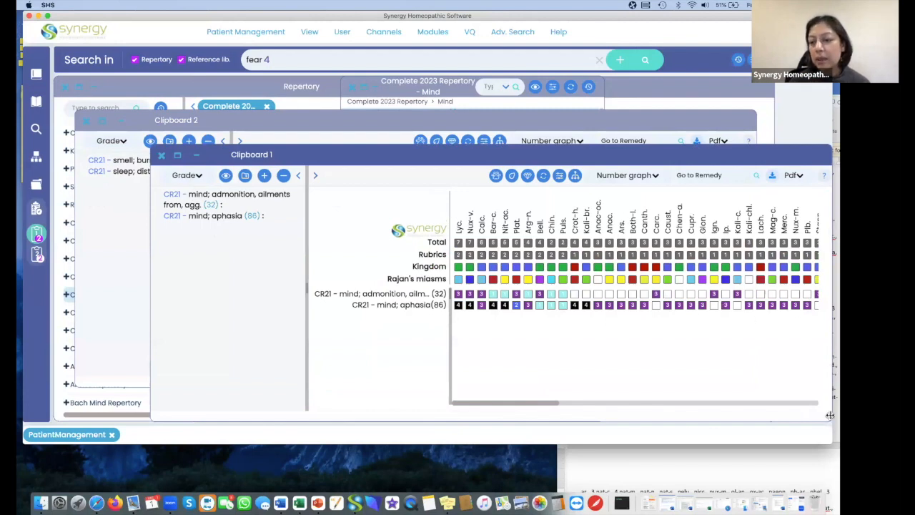
Shrink both clipboard windows and arrange Clipboard 2 above Clipboard 1, extending the main window downward to make room.
{"action": "left_click_drag", "start_coordinate": [832, 420], "coordinate": [651, 368]}
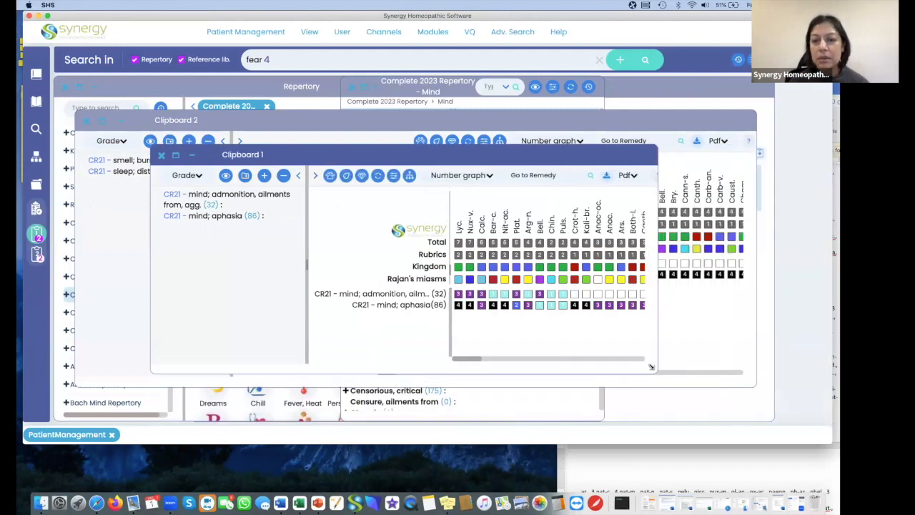
{"action": "left_click", "coordinate": [693, 336]}
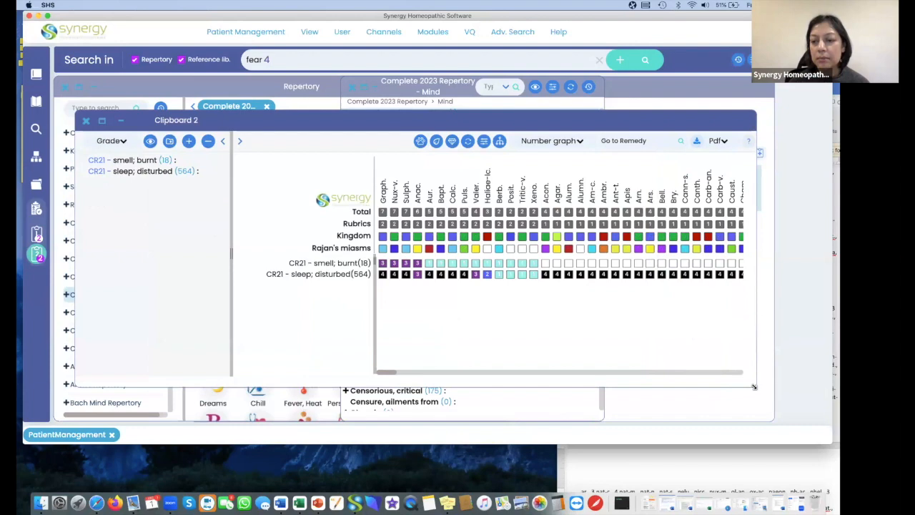
{"action": "left_click_drag", "start_coordinate": [754, 386], "coordinate": [590, 305]}
{"action": "left_click_drag", "start_coordinate": [477, 122], "coordinate": [549, 88]}
{"action": "left_click", "coordinate": [318, 279]}
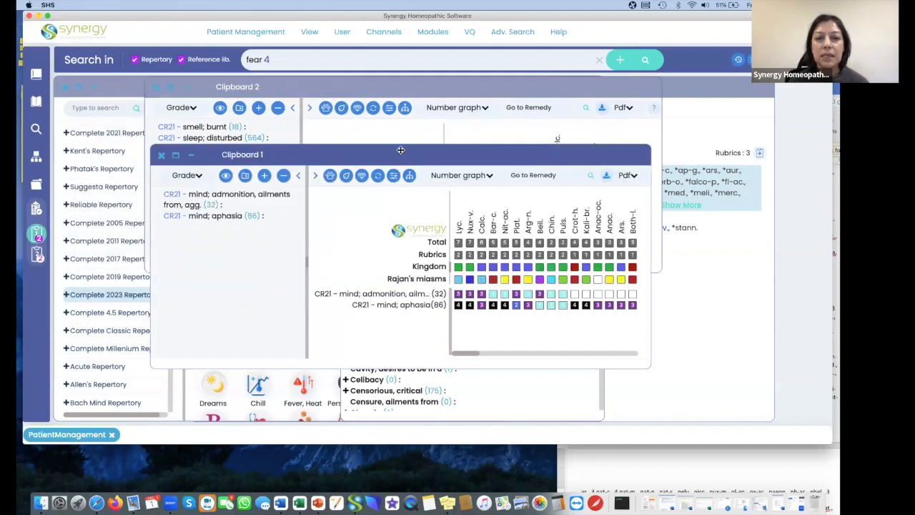
{"action": "left_click_drag", "start_coordinate": [401, 150], "coordinate": [415, 258]}
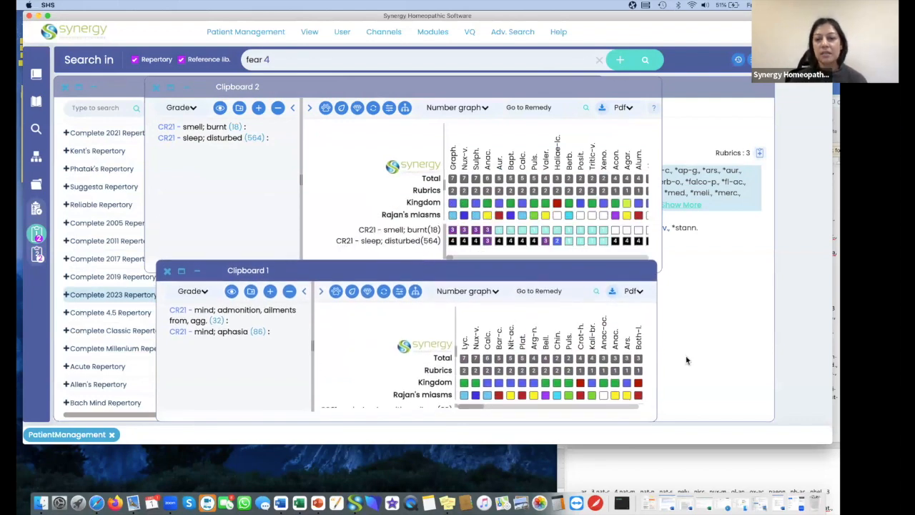
{"action": "left_click_drag", "start_coordinate": [752, 444], "coordinate": [755, 499]}
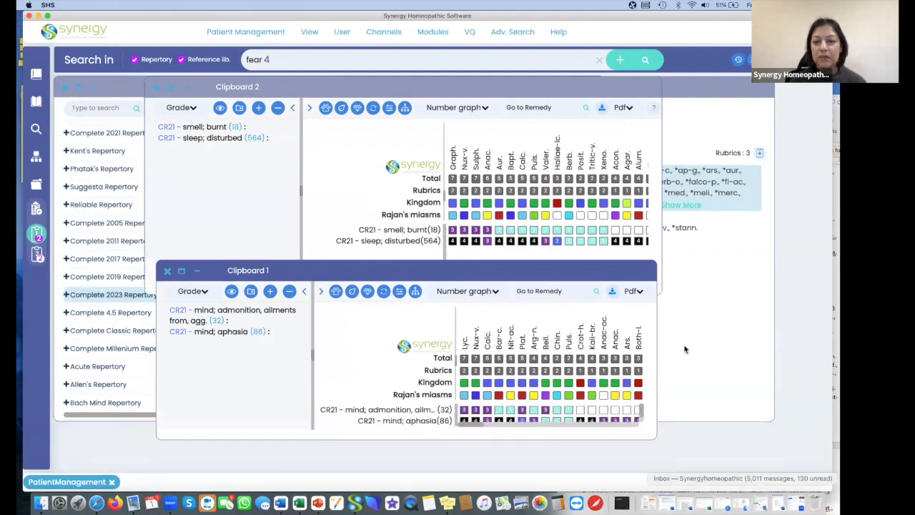
{"action": "left_click_drag", "start_coordinate": [604, 276], "coordinate": [681, 282]}
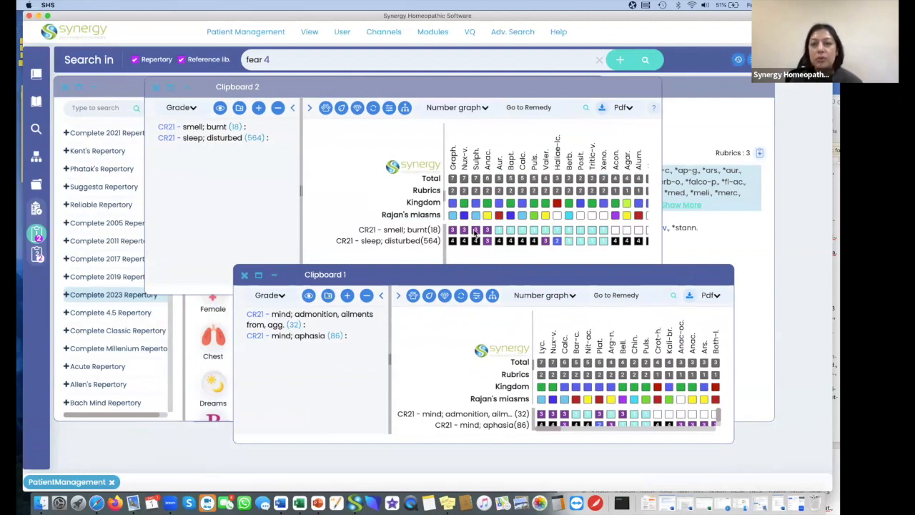
Compare the remedies of all clipboards side by side and close the comparison.
{"action": "double_click", "coordinate": [36, 210]}
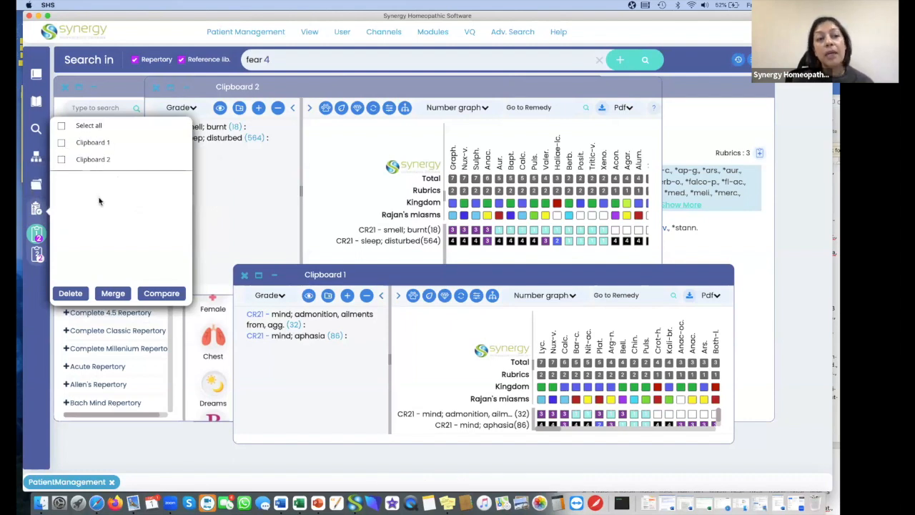
{"action": "left_click", "coordinate": [62, 126]}
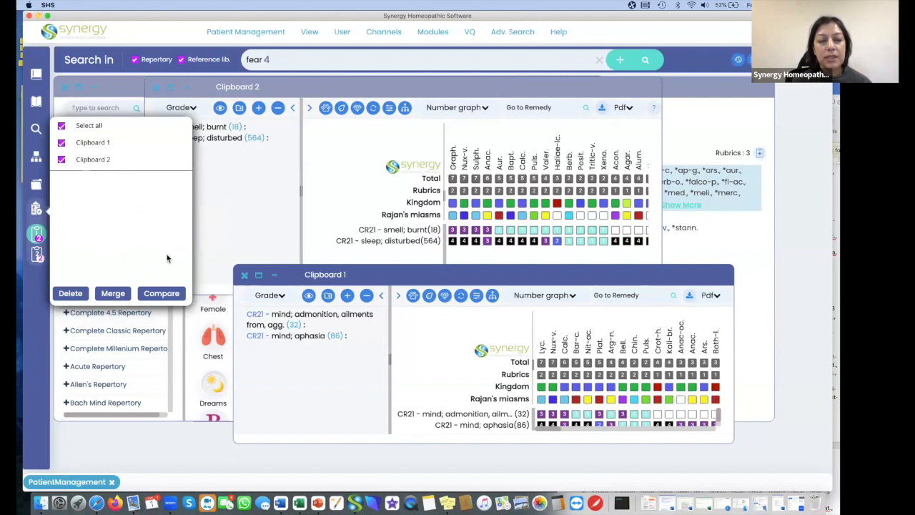
{"action": "left_click", "coordinate": [162, 294]}
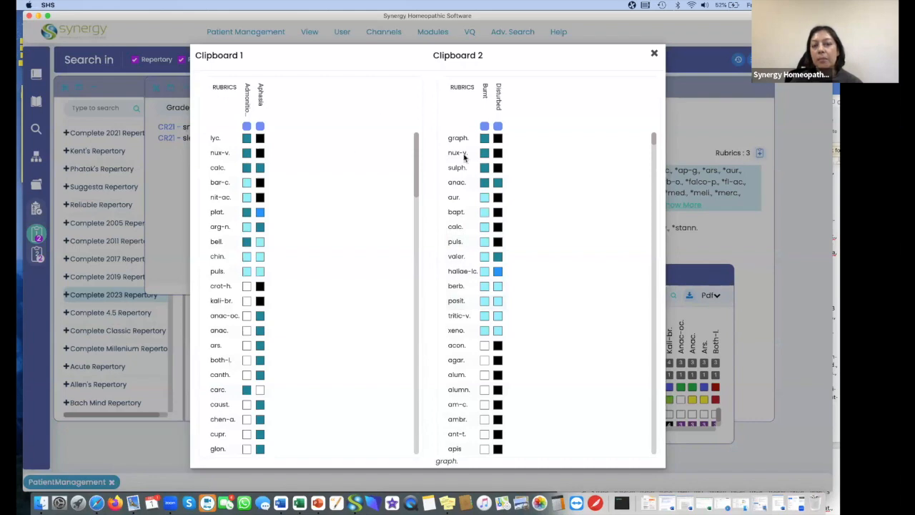
{"action": "left_click", "coordinate": [655, 55]}
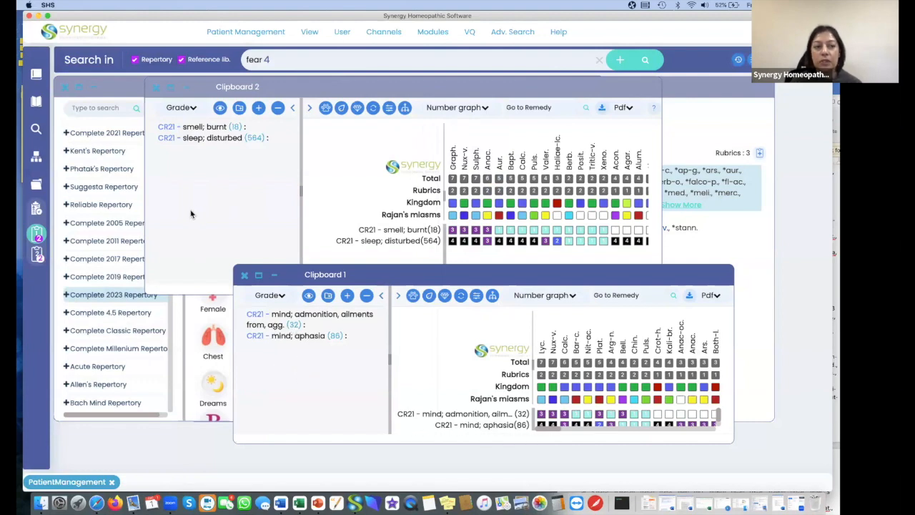
Merge all clipboards into one, open the merged clipboard, and move and enlarge its window to expose all its rubrics.
{"action": "double_click", "coordinate": [36, 209]}
{"action": "left_click", "coordinate": [62, 126]}
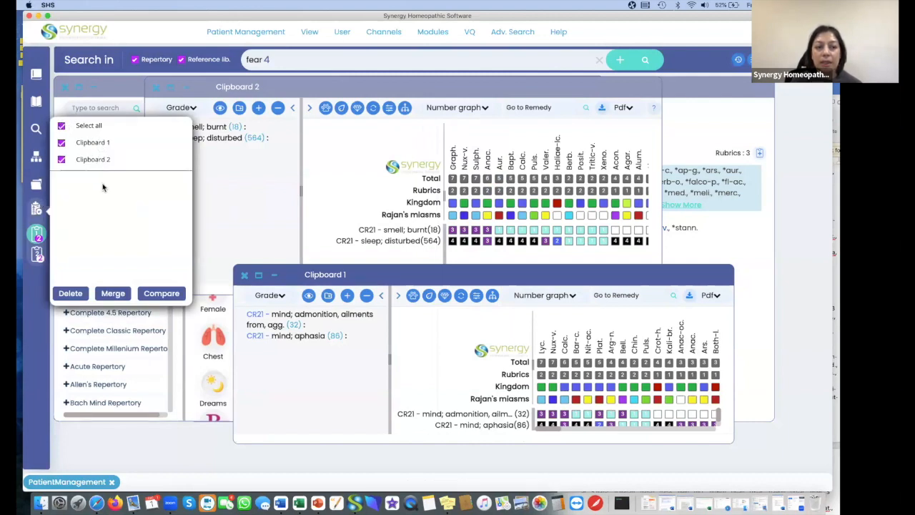
{"action": "left_click", "coordinate": [108, 294]}
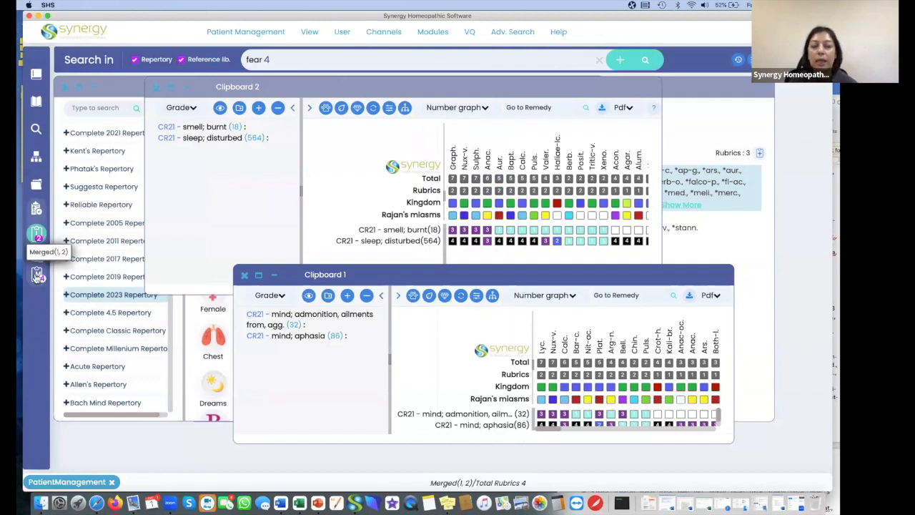
{"action": "left_click", "coordinate": [36, 276]}
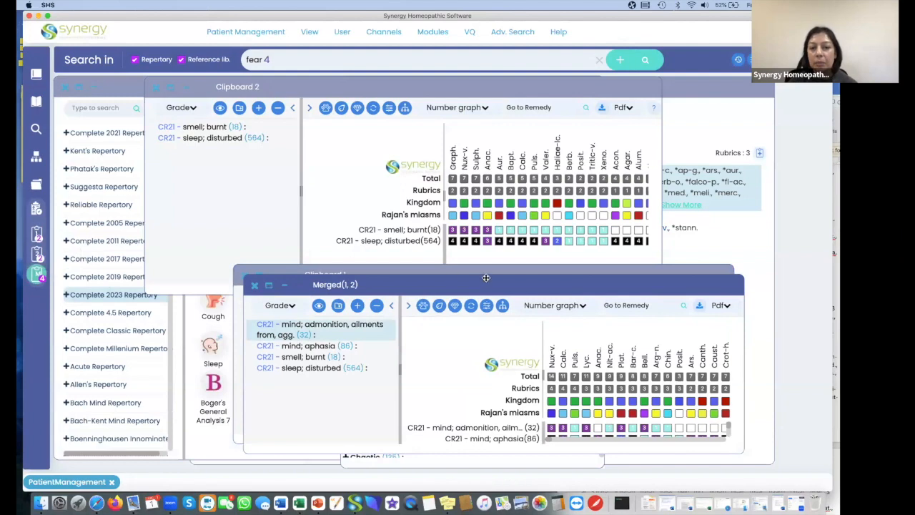
{"action": "left_click_drag", "start_coordinate": [484, 285], "coordinate": [421, 137]}
{"action": "left_click_drag", "start_coordinate": [696, 318], "coordinate": [781, 392]}
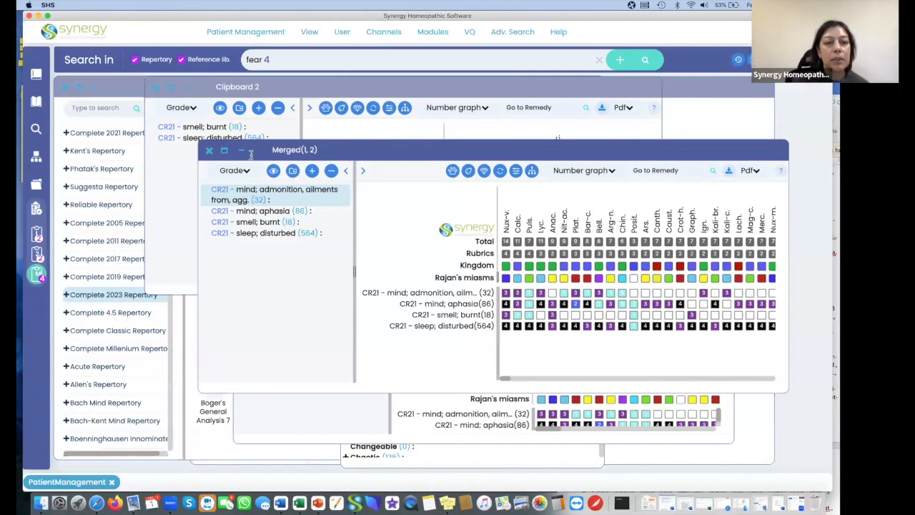
Close the Merged(1, 2) window and delete that merged clipboard.
{"action": "left_click", "coordinate": [209, 150]}
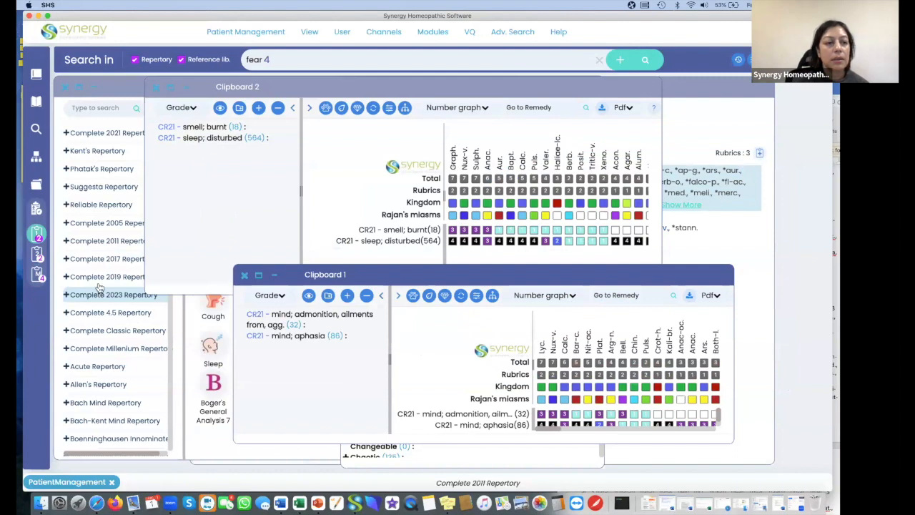
{"action": "right_click", "coordinate": [36, 274]}
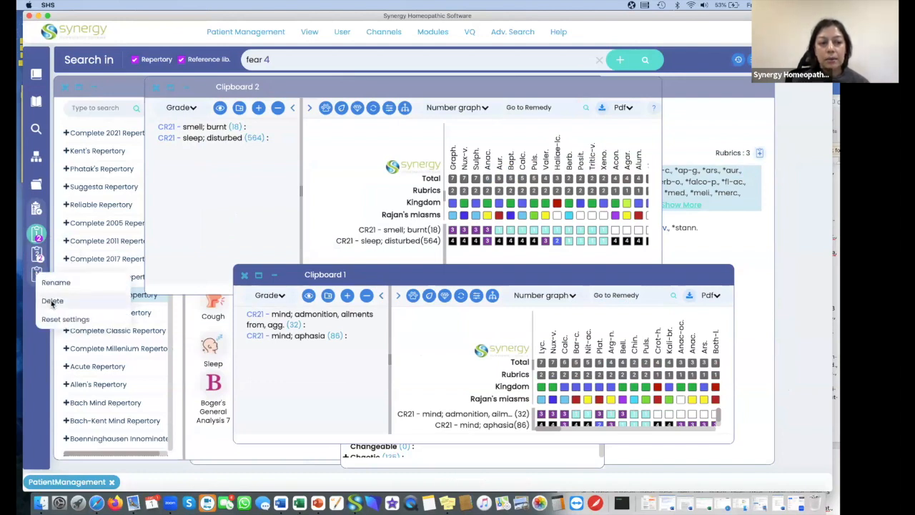
{"action": "left_click", "coordinate": [52, 301]}
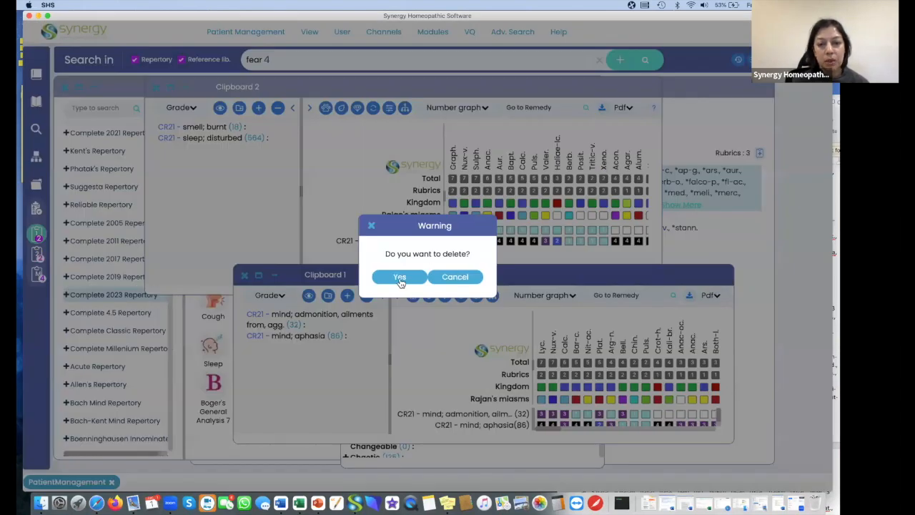
{"action": "left_click", "coordinate": [400, 278]}
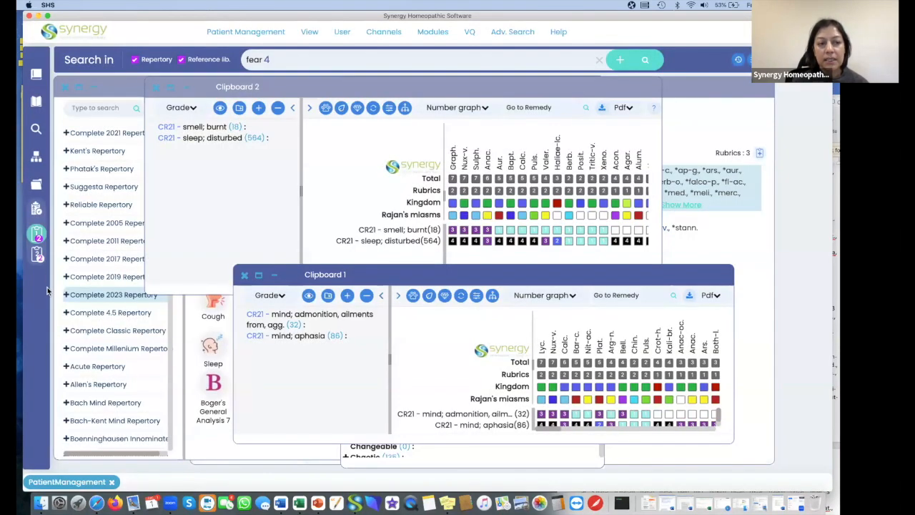
Add two new empty clipboards, Clipboard 3 and Clipboard 4.
{"action": "left_click", "coordinate": [36, 209]}
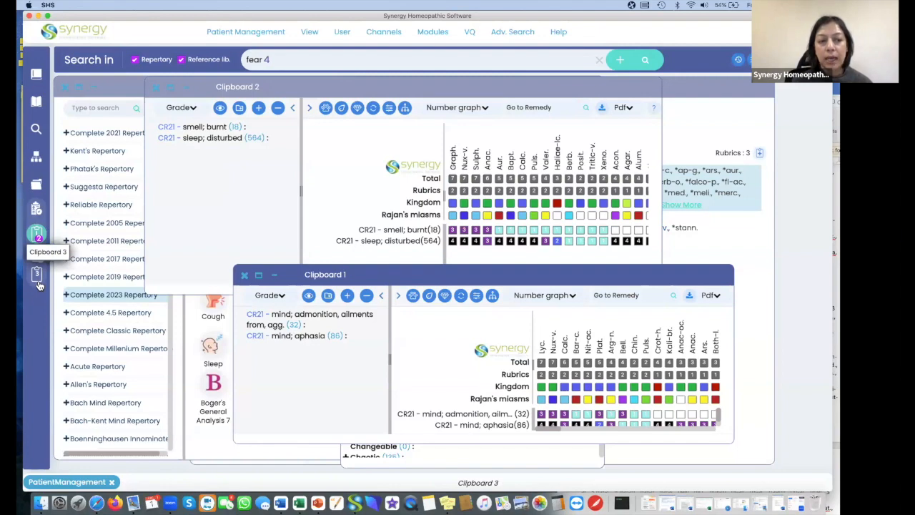
{"action": "left_click", "coordinate": [36, 210]}
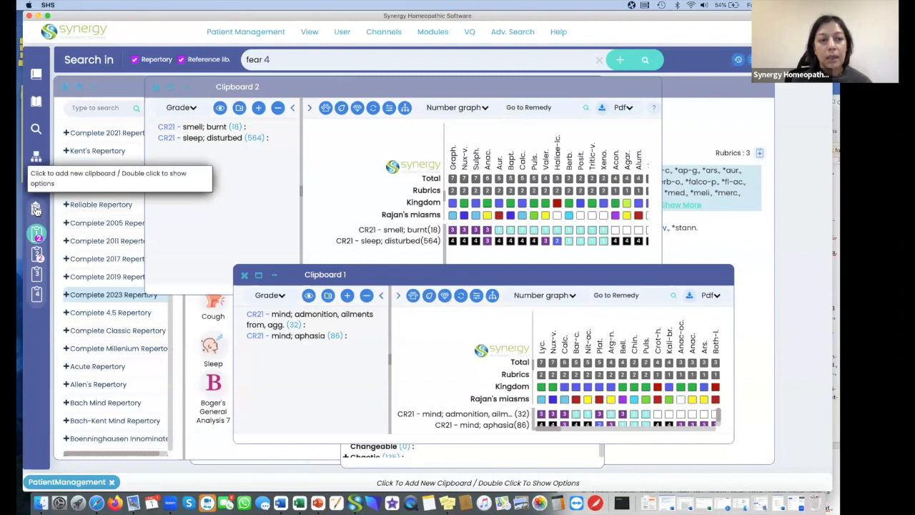
Merge only Clipboard 1 and Clipboard 2 and open the merged clipboard.
{"action": "double_click", "coordinate": [36, 209]}
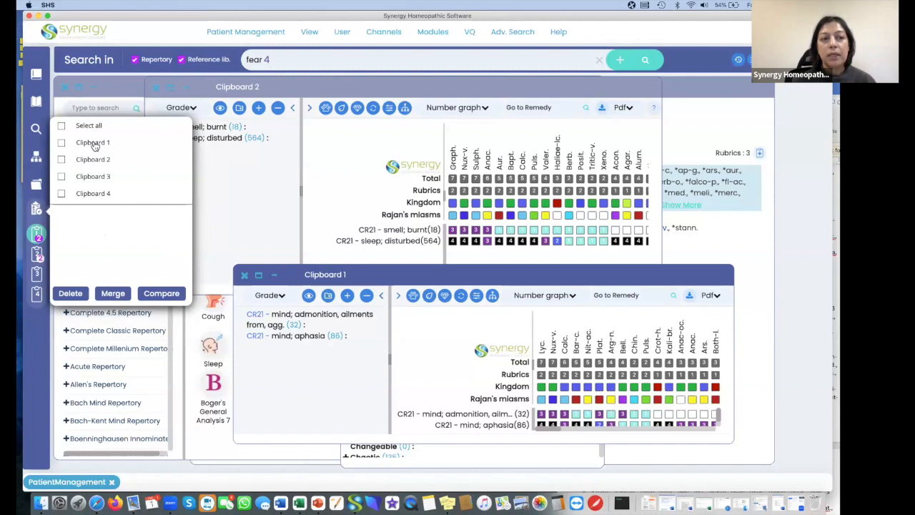
{"action": "left_click", "coordinate": [61, 143]}
{"action": "left_click", "coordinate": [61, 160]}
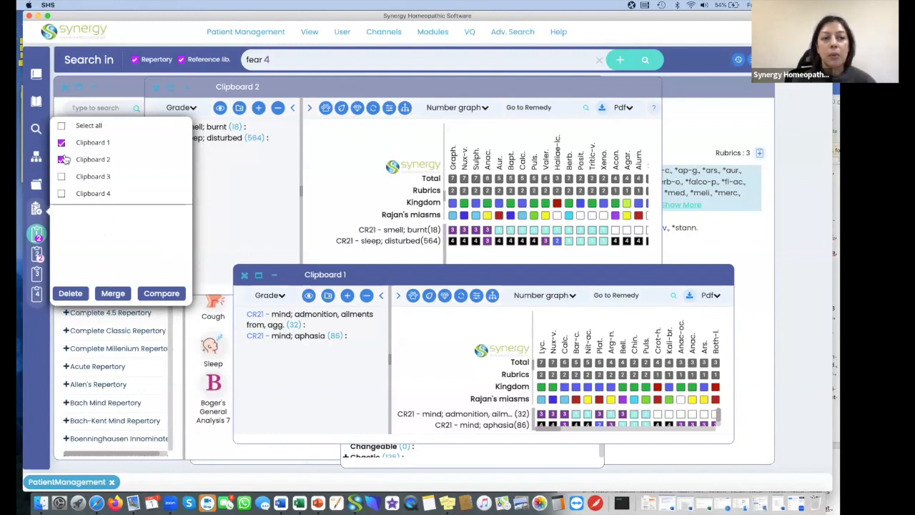
{"action": "left_click", "coordinate": [112, 294]}
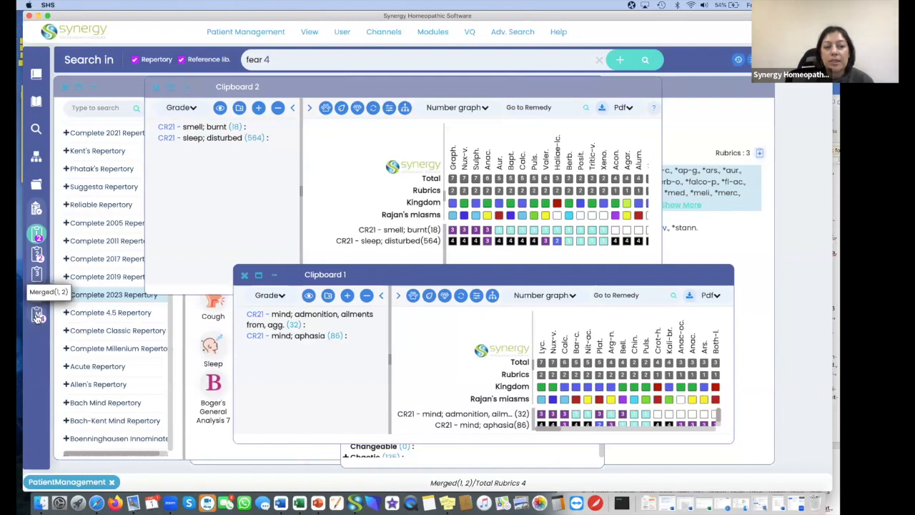
{"action": "left_click", "coordinate": [37, 317]}
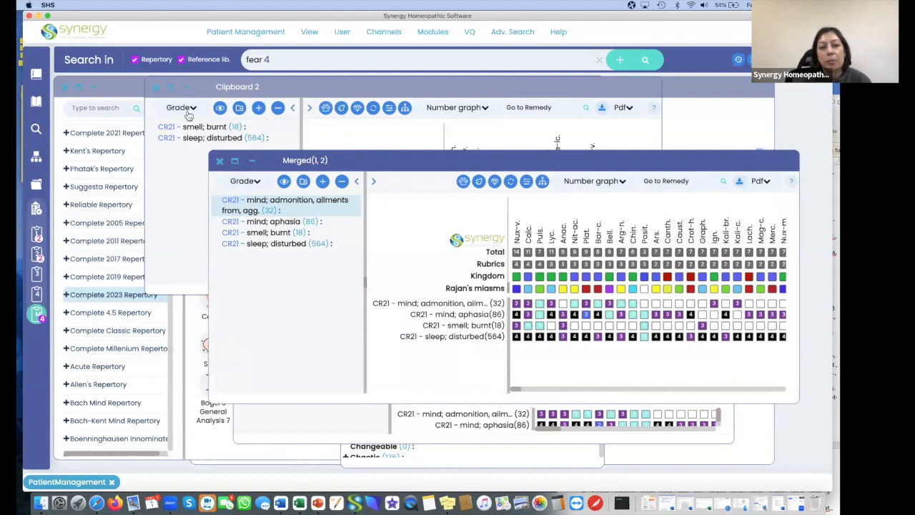
Rename Clipboard 2 as "Physical".
{"action": "left_click", "coordinate": [262, 86]}
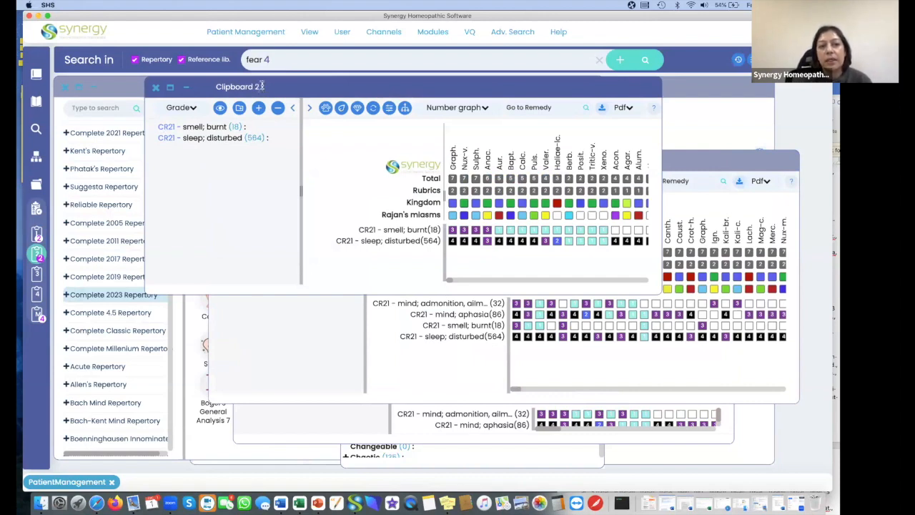
{"action": "key", "text": "BackSpace"}
{"action": "key", "text": "BackSpace"}
{"action": "key", "text": "BackSpace"}
{"action": "key", "text": "BackSpace"}
{"action": "key", "text": "BackSpace"}
{"action": "key", "text": "BackSpace"}
{"action": "key", "text": "BackSpace"}
{"action": "key", "text": "BackSpace"}
{"action": "key", "text": "BackSpace"}
{"action": "key", "text": "BackSpace"}
{"action": "key", "text": "BackSpace"}
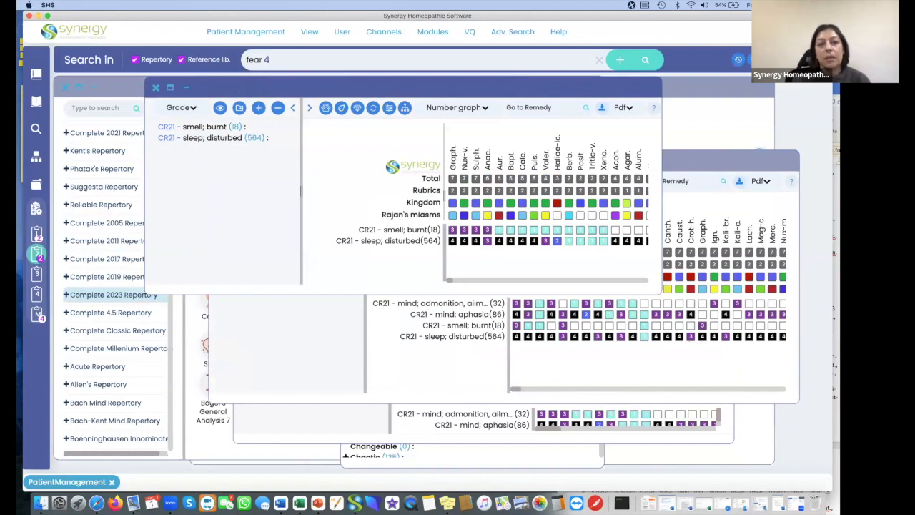
{"action": "type", "text": "Physical"}
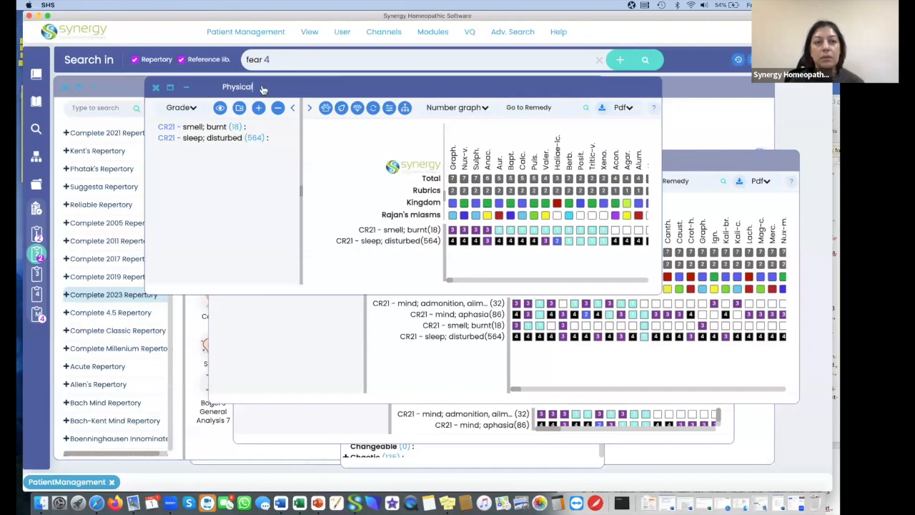
Bring Clipboard 1 forward and rename it "Mentals".
{"action": "left_click", "coordinate": [284, 426]}
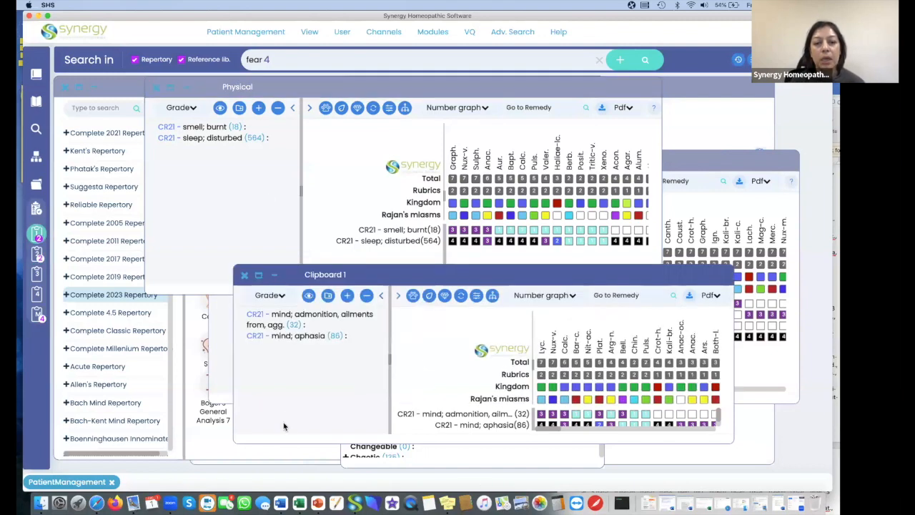
{"action": "left_click", "coordinate": [347, 275]}
{"action": "key", "text": "BackSpace"}
{"action": "key", "text": "BackSpace"}
{"action": "key", "text": "BackSpace"}
{"action": "key", "text": "BackSpace"}
{"action": "key", "text": "BackSpace"}
{"action": "key", "text": "BackSpace"}
{"action": "key", "text": "BackSpace"}
{"action": "key", "text": "BackSpace"}
{"action": "key", "text": "BackSpace"}
{"action": "key", "text": "BackSpace"}
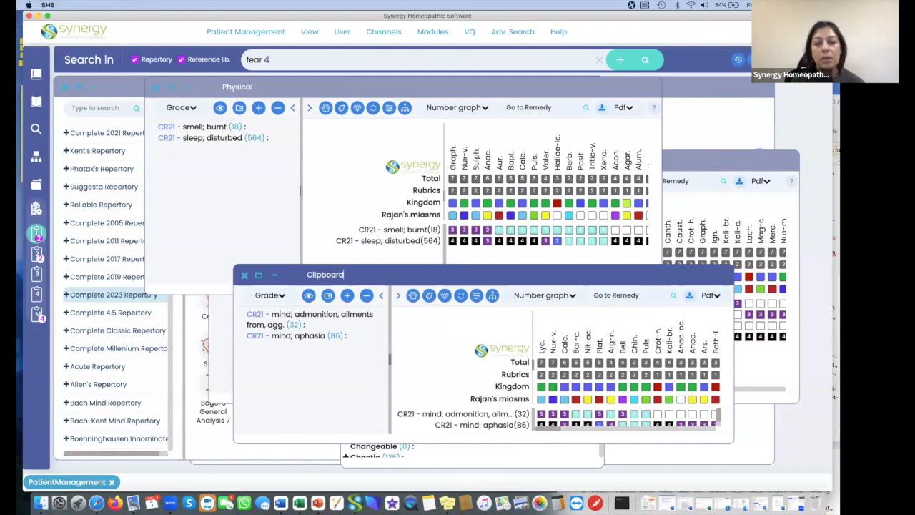
{"action": "key", "text": "BackSpace"}
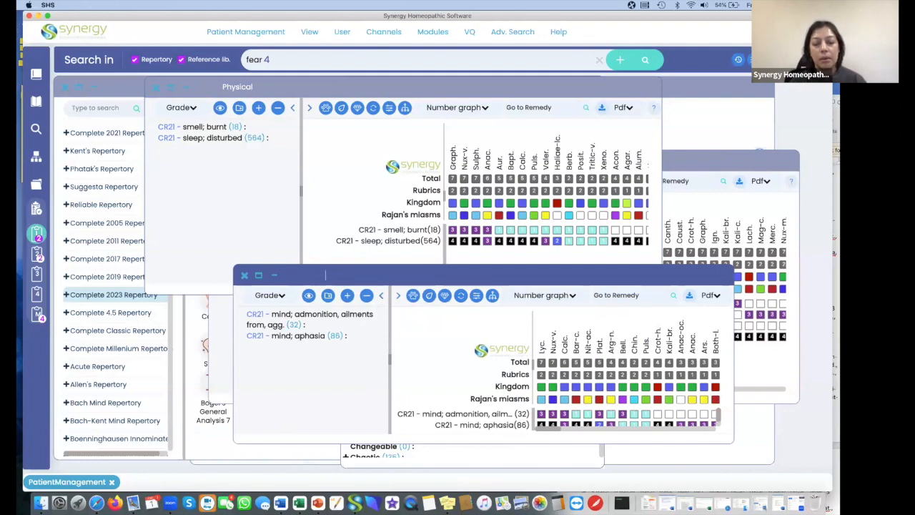
{"action": "type", "text": "Mentals"}
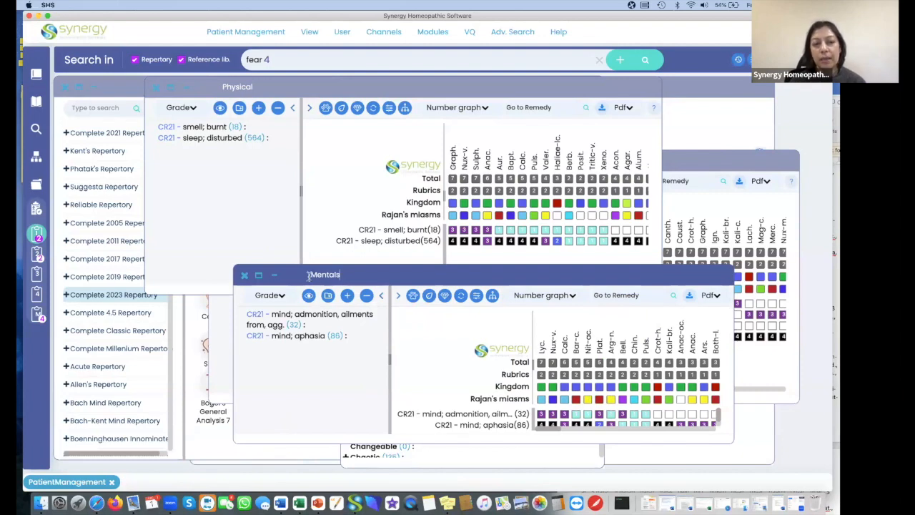
Bring the Merged(1, 2) clipboard forward and close its window.
{"action": "left_click", "coordinate": [220, 331]}
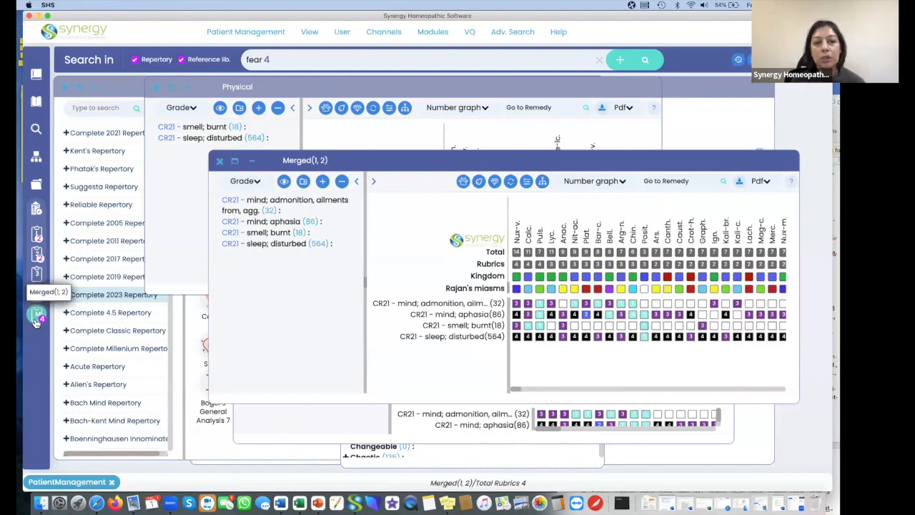
{"action": "left_click", "coordinate": [220, 161]}
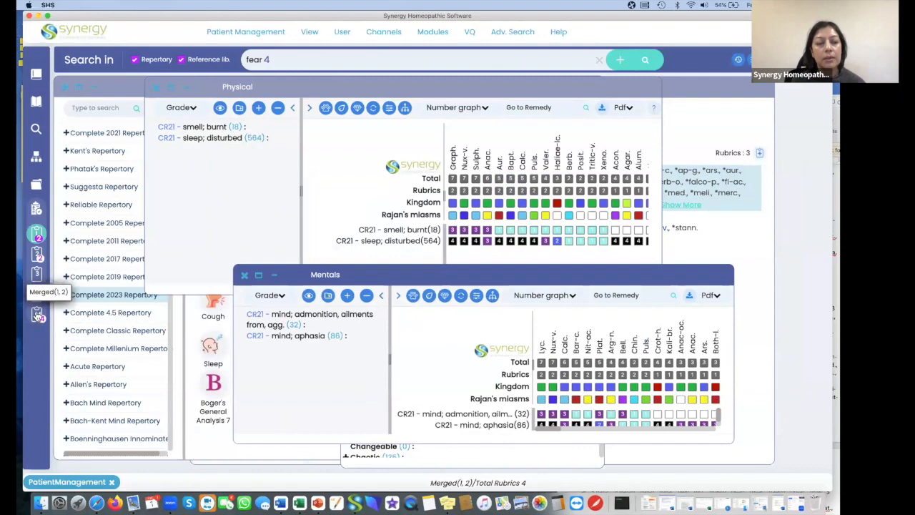
Open the Merged(1, 2) clipboard and delete it, confirming the deletion.
{"action": "left_click", "coordinate": [37, 313]}
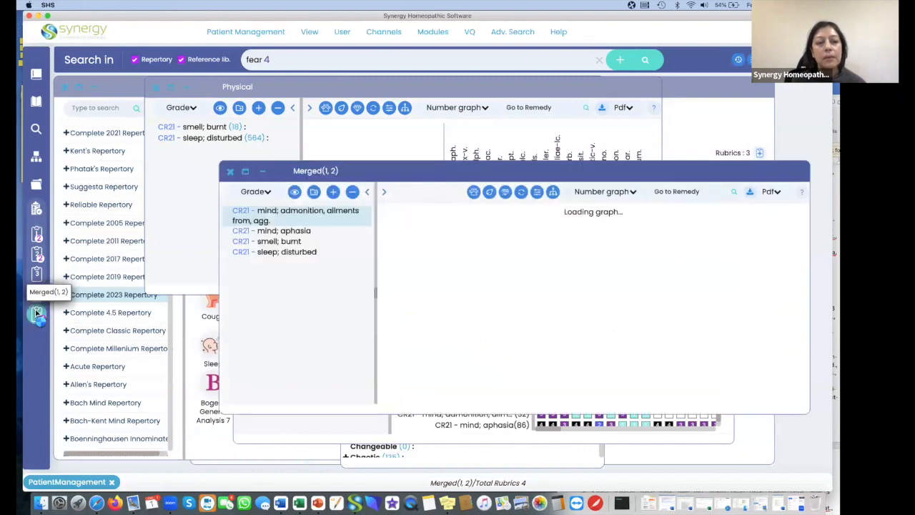
{"action": "right_click", "coordinate": [37, 314]}
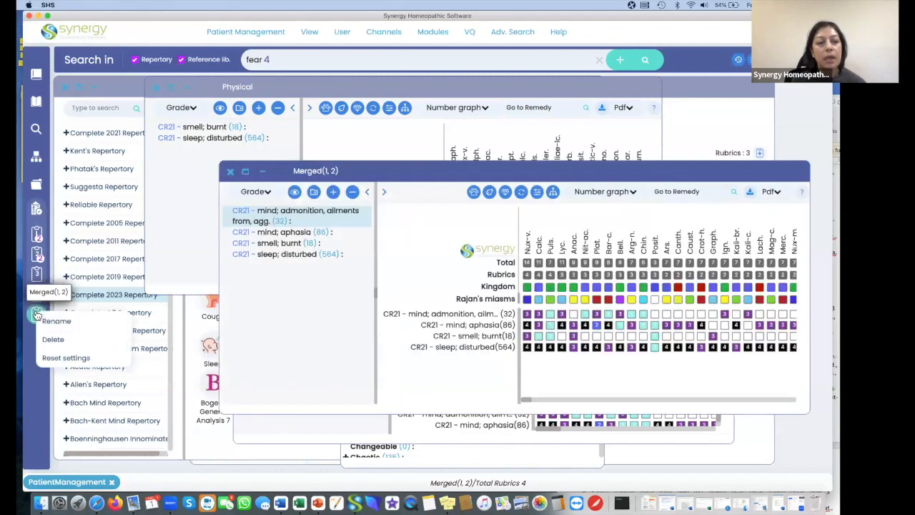
{"action": "left_click", "coordinate": [53, 339]}
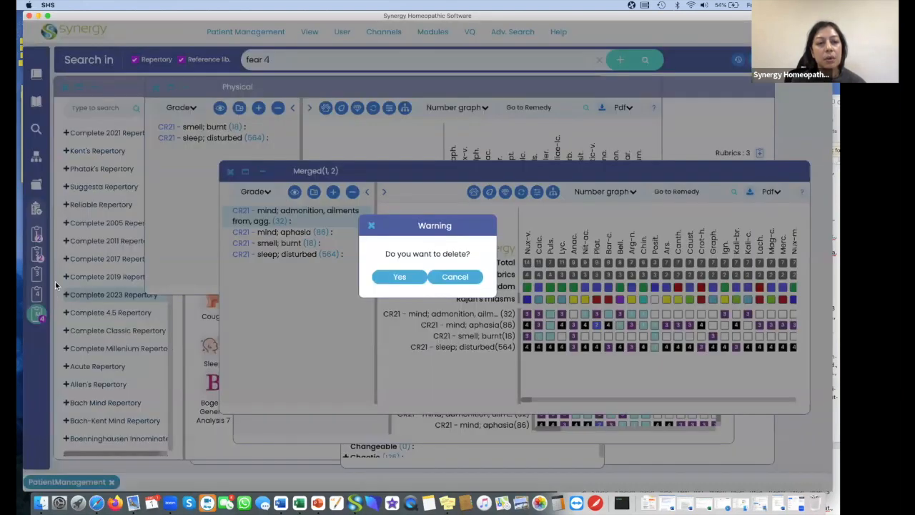
{"action": "left_click", "coordinate": [400, 277]}
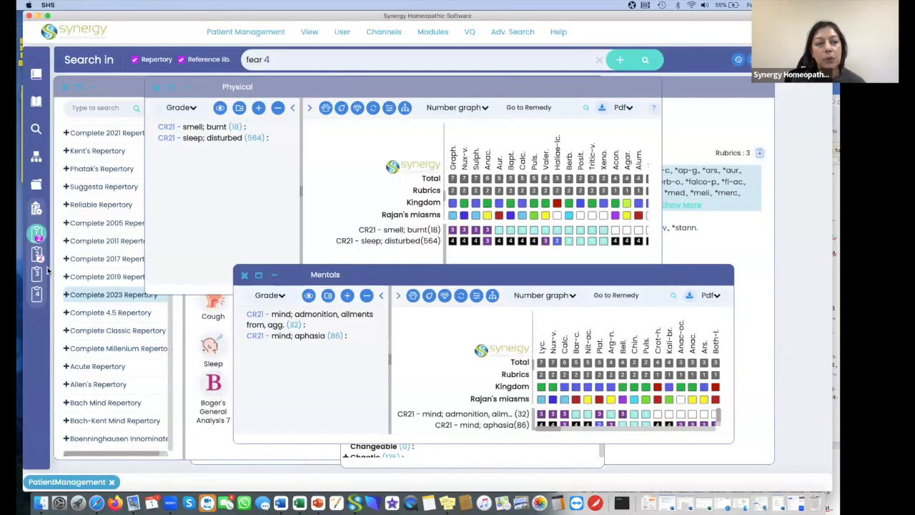
Merge the Mentals and Physical clipboards, open the merged clipboard and shift its window slightly up and left.
{"action": "double_click", "coordinate": [36, 208]}
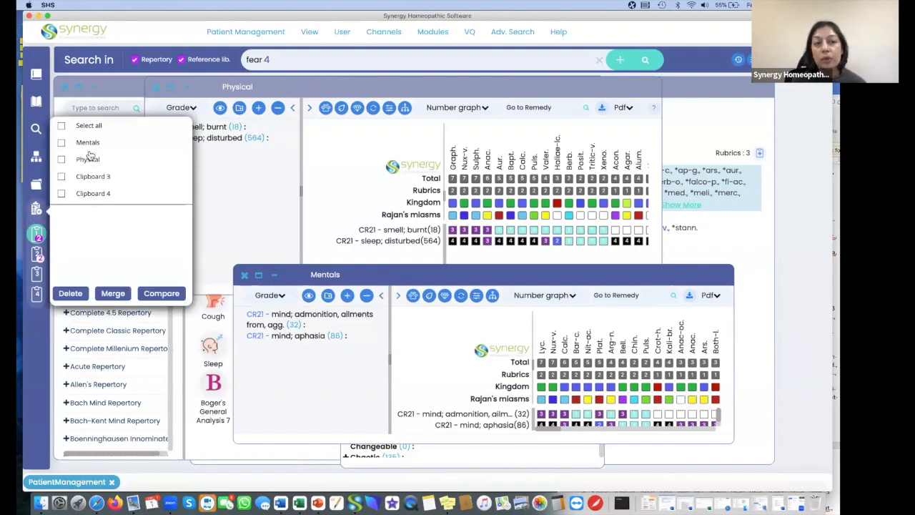
{"action": "left_click", "coordinate": [61, 142]}
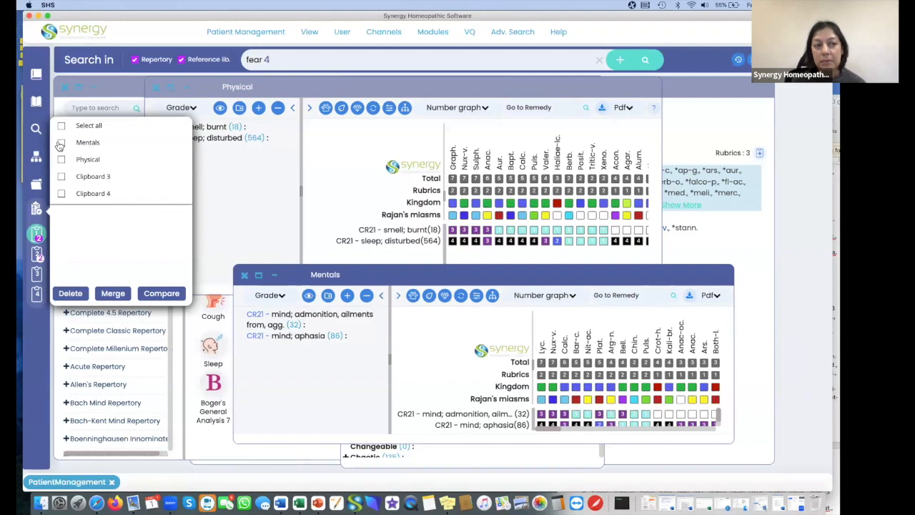
{"action": "left_click", "coordinate": [61, 160]}
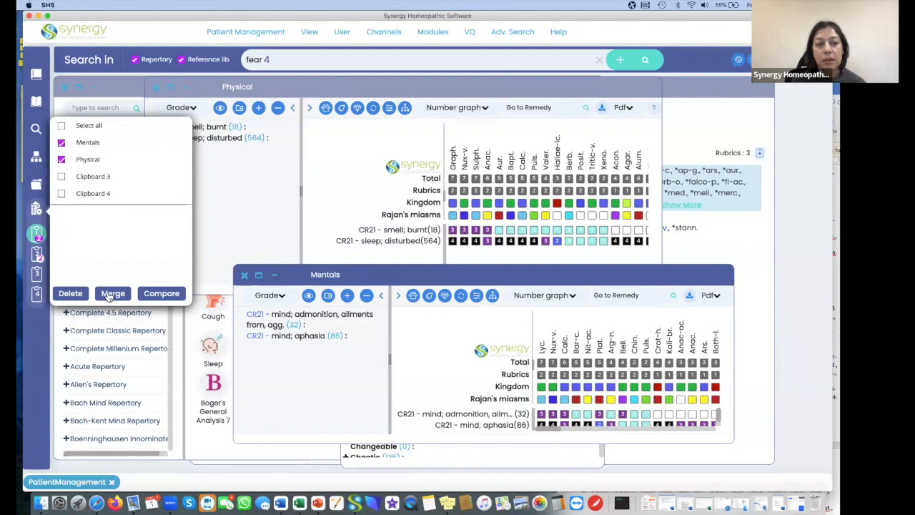
{"action": "left_click", "coordinate": [110, 295]}
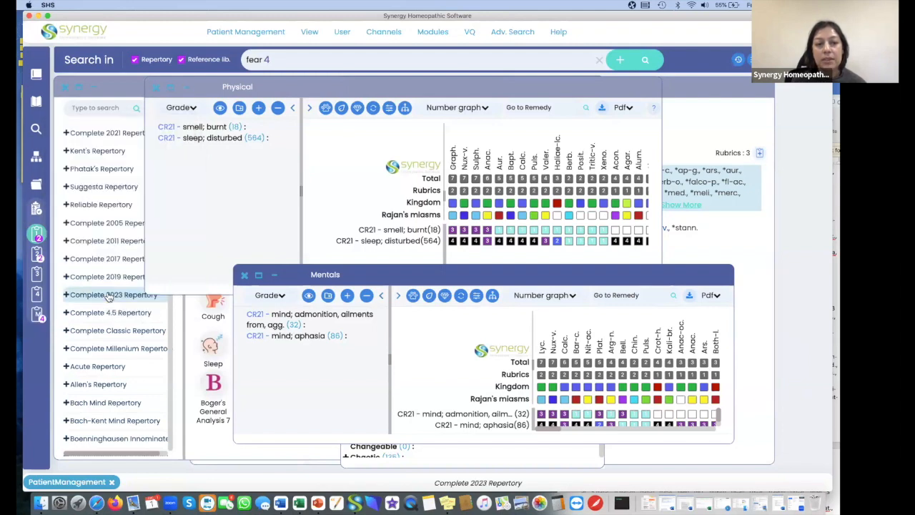
{"action": "left_click", "coordinate": [38, 317]}
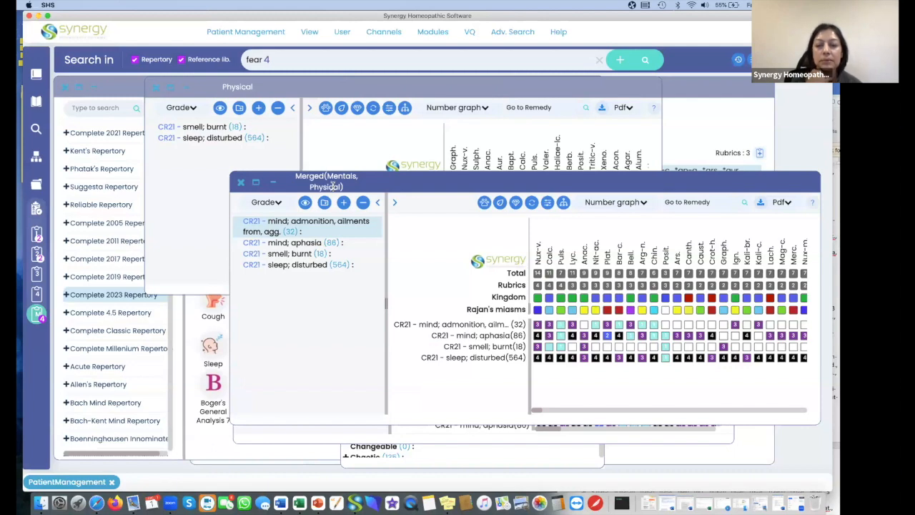
{"action": "left_click_drag", "start_coordinate": [491, 173], "coordinate": [467, 148]}
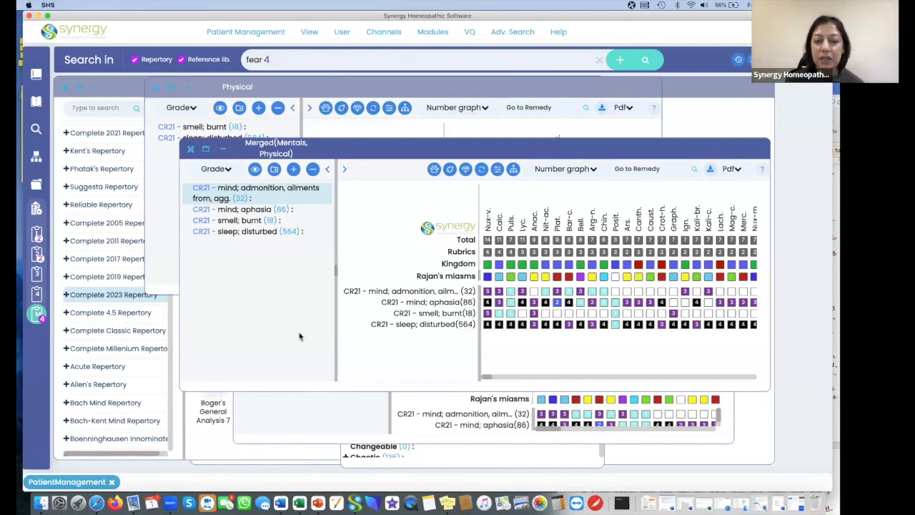
Close the merged, Physical and Mentals clipboard windows and the Complete 2023 Mind chapter, and restore the minimized Patient Management window.
{"action": "left_click", "coordinate": [191, 149]}
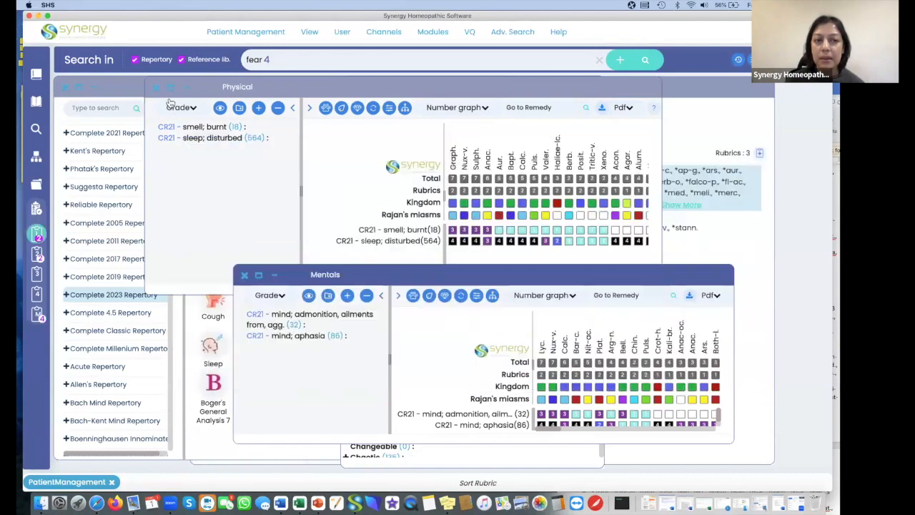
{"action": "left_click", "coordinate": [156, 88]}
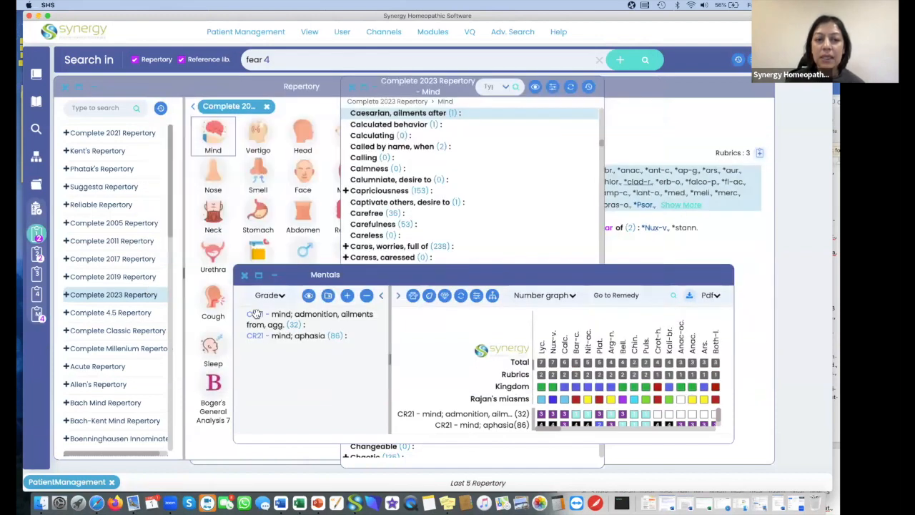
{"action": "left_click", "coordinate": [244, 275]}
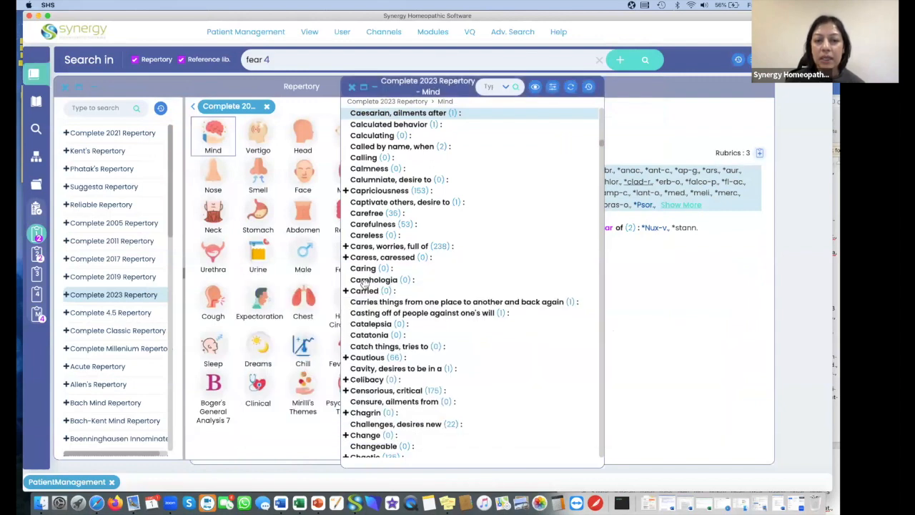
{"action": "left_click", "coordinate": [352, 87]}
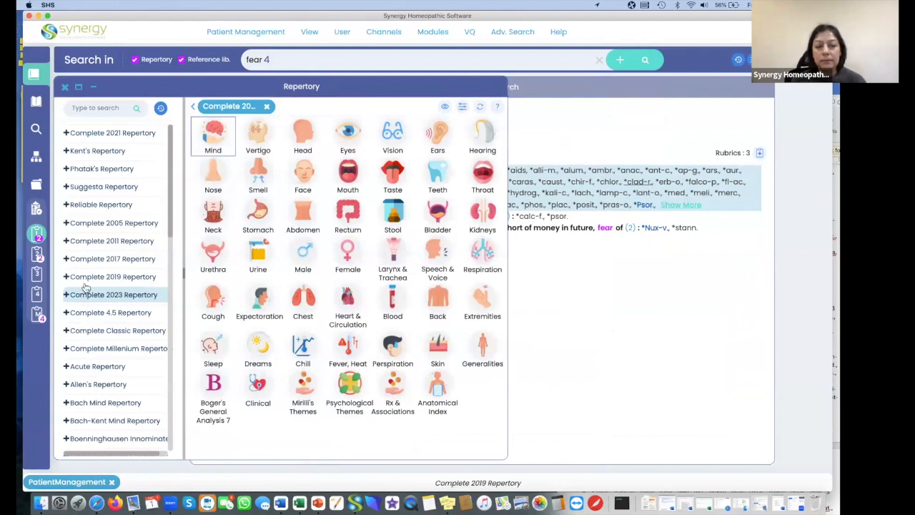
{"action": "left_click", "coordinate": [111, 482]}
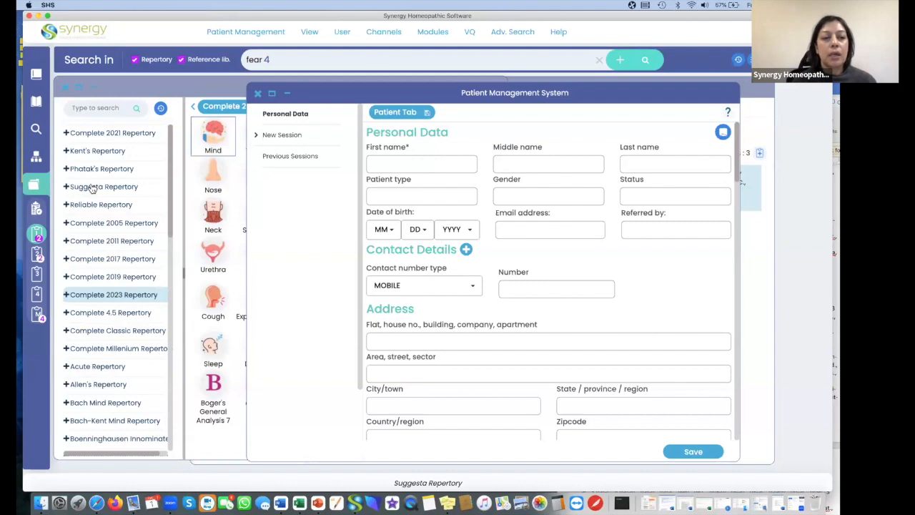
Open the Caput chapter of the Suggesta Repertory and browse the rubrics under Head.
{"action": "left_click", "coordinate": [92, 187]}
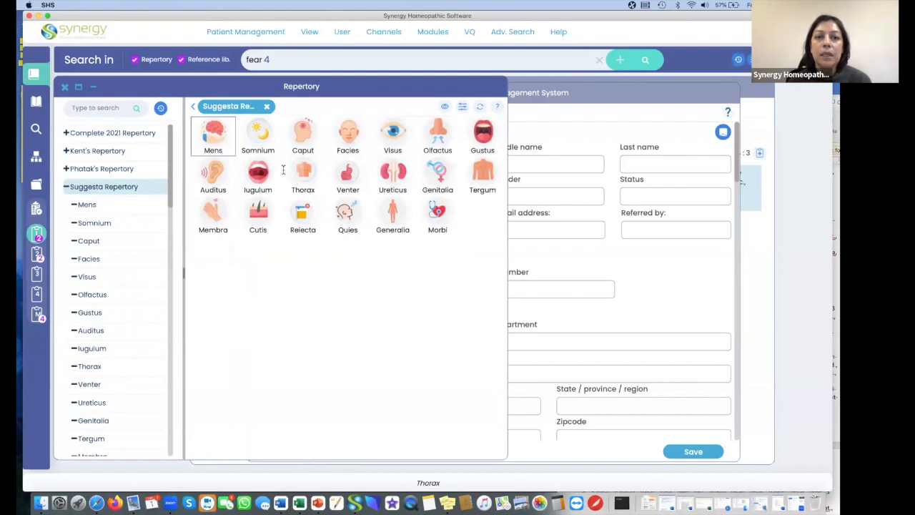
{"action": "left_click", "coordinate": [304, 135]}
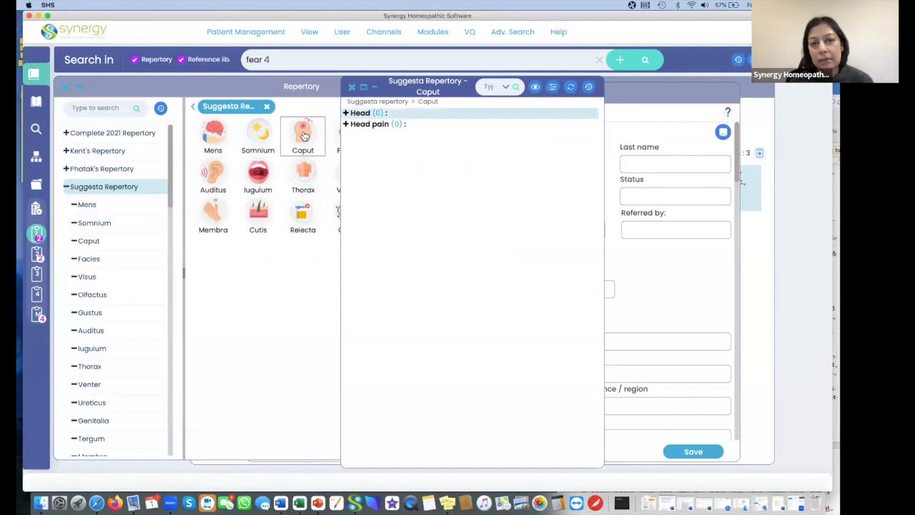
{"action": "left_click", "coordinate": [346, 113]}
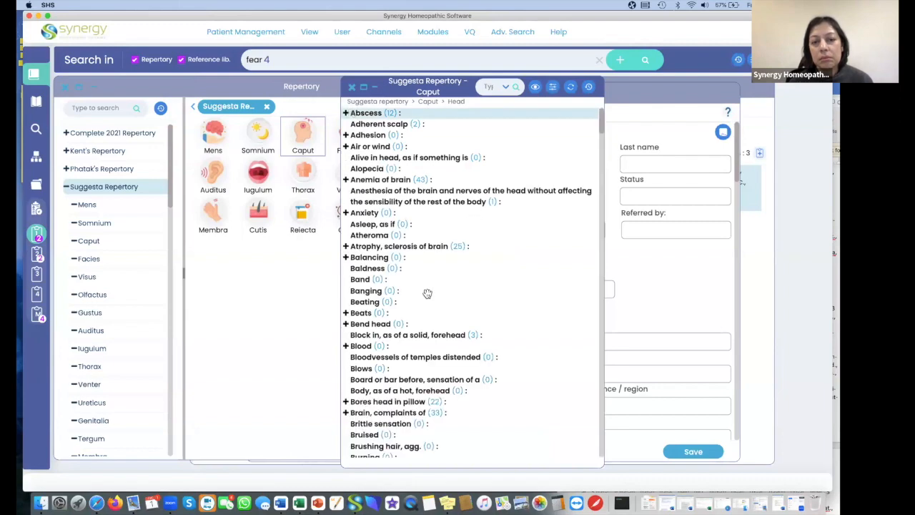
{"action": "scroll", "coordinate": [427, 298], "scroll_direction": "down", "scroll_amount": 3}
{"action": "scroll", "coordinate": [427, 297], "scroll_direction": "down", "scroll_amount": 2}
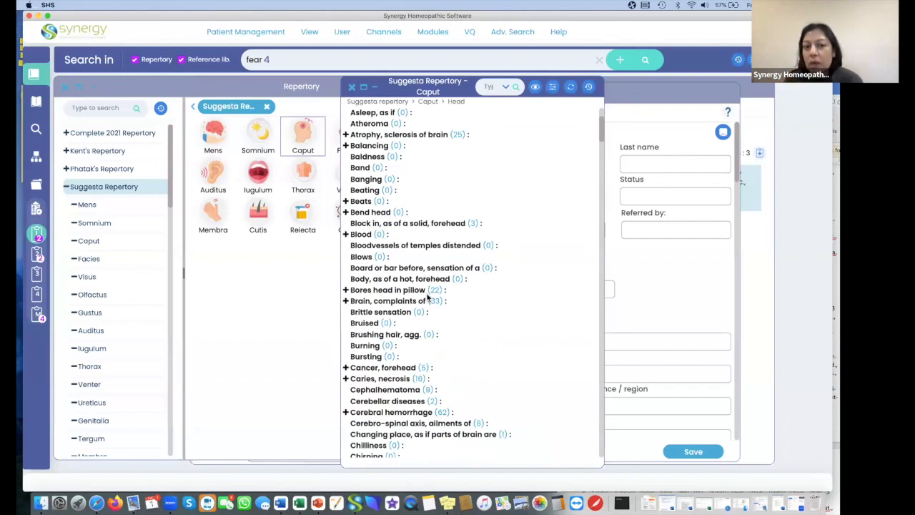
{"action": "scroll", "coordinate": [461, 325], "scroll_direction": "down", "scroll_amount": 5}
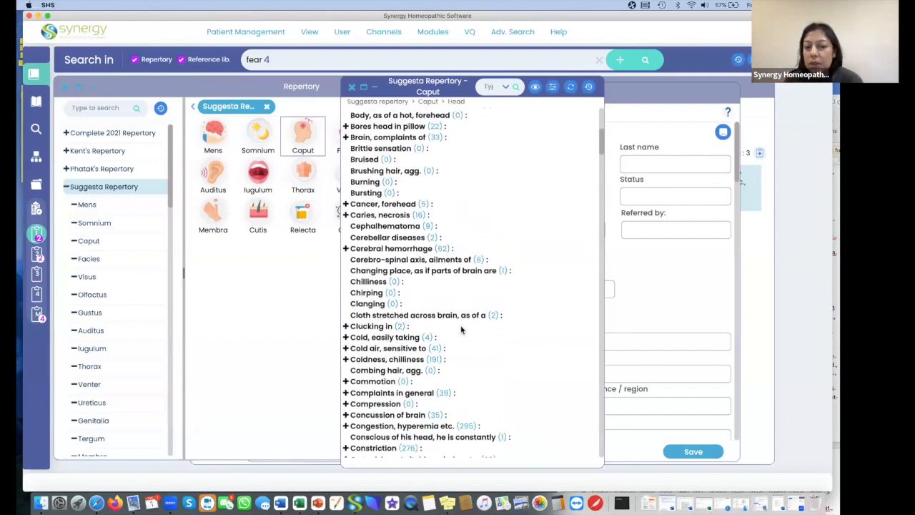
{"action": "scroll", "coordinate": [461, 330], "scroll_direction": "down", "scroll_amount": 2}
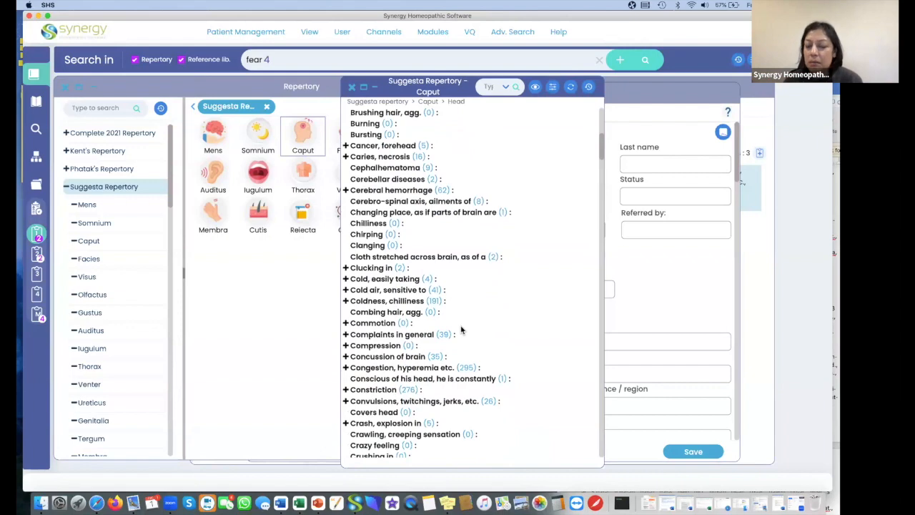